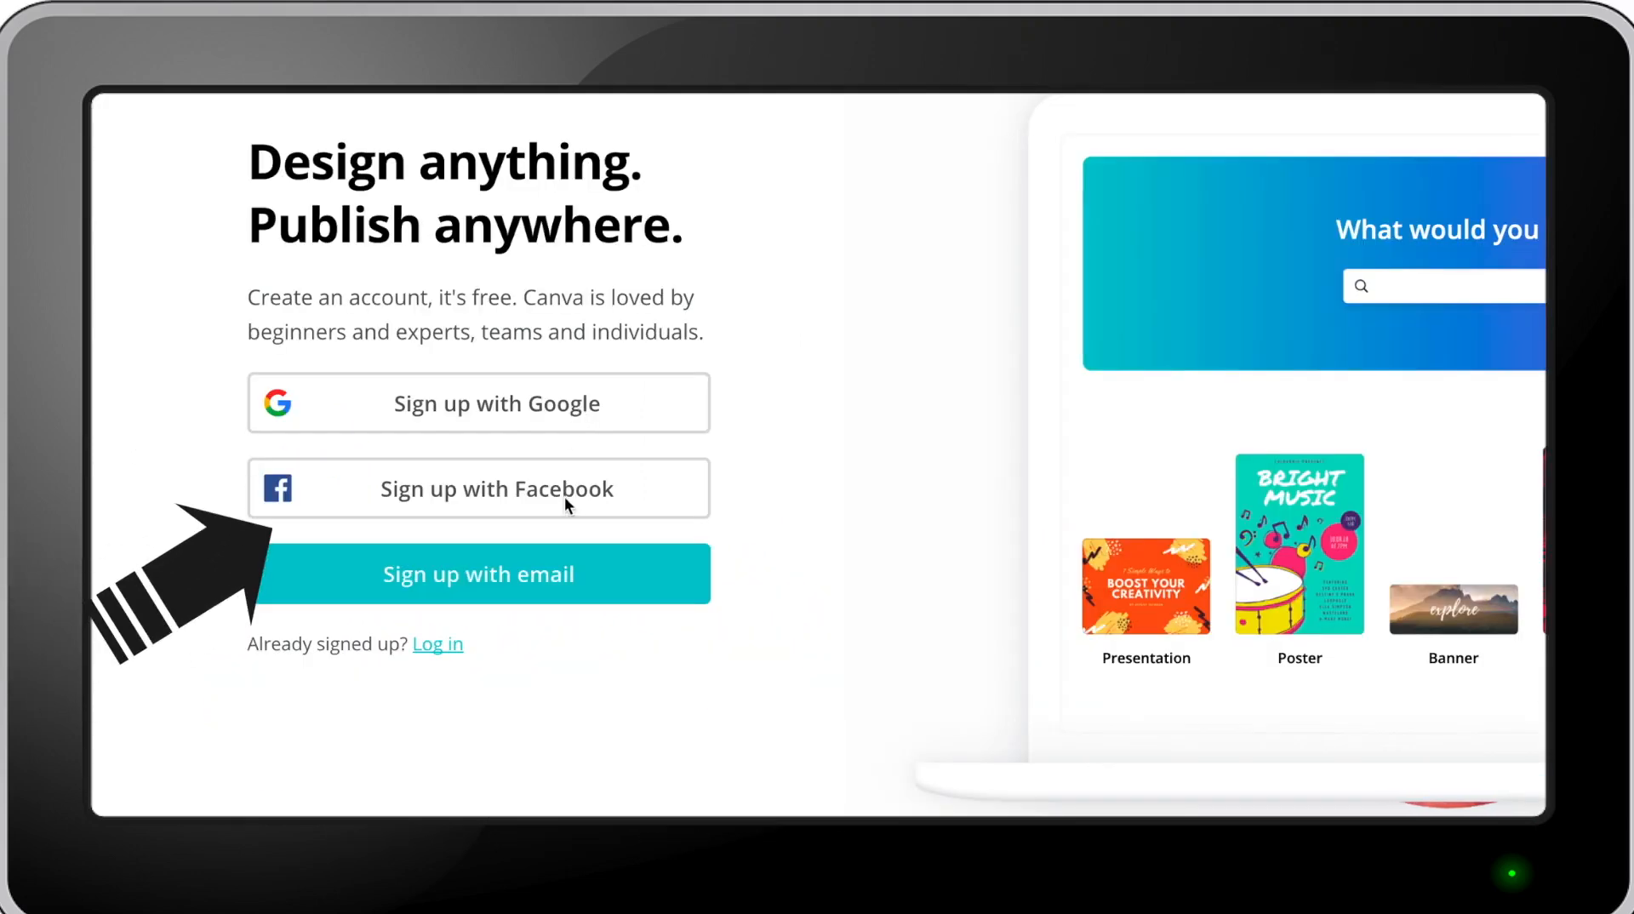
Log in, search designs for YOUTUBE TEMPLATE and start a 2560 × 1440 px YouTube Channel Art design.
{"action": "left_click", "coordinate": [439, 650]}
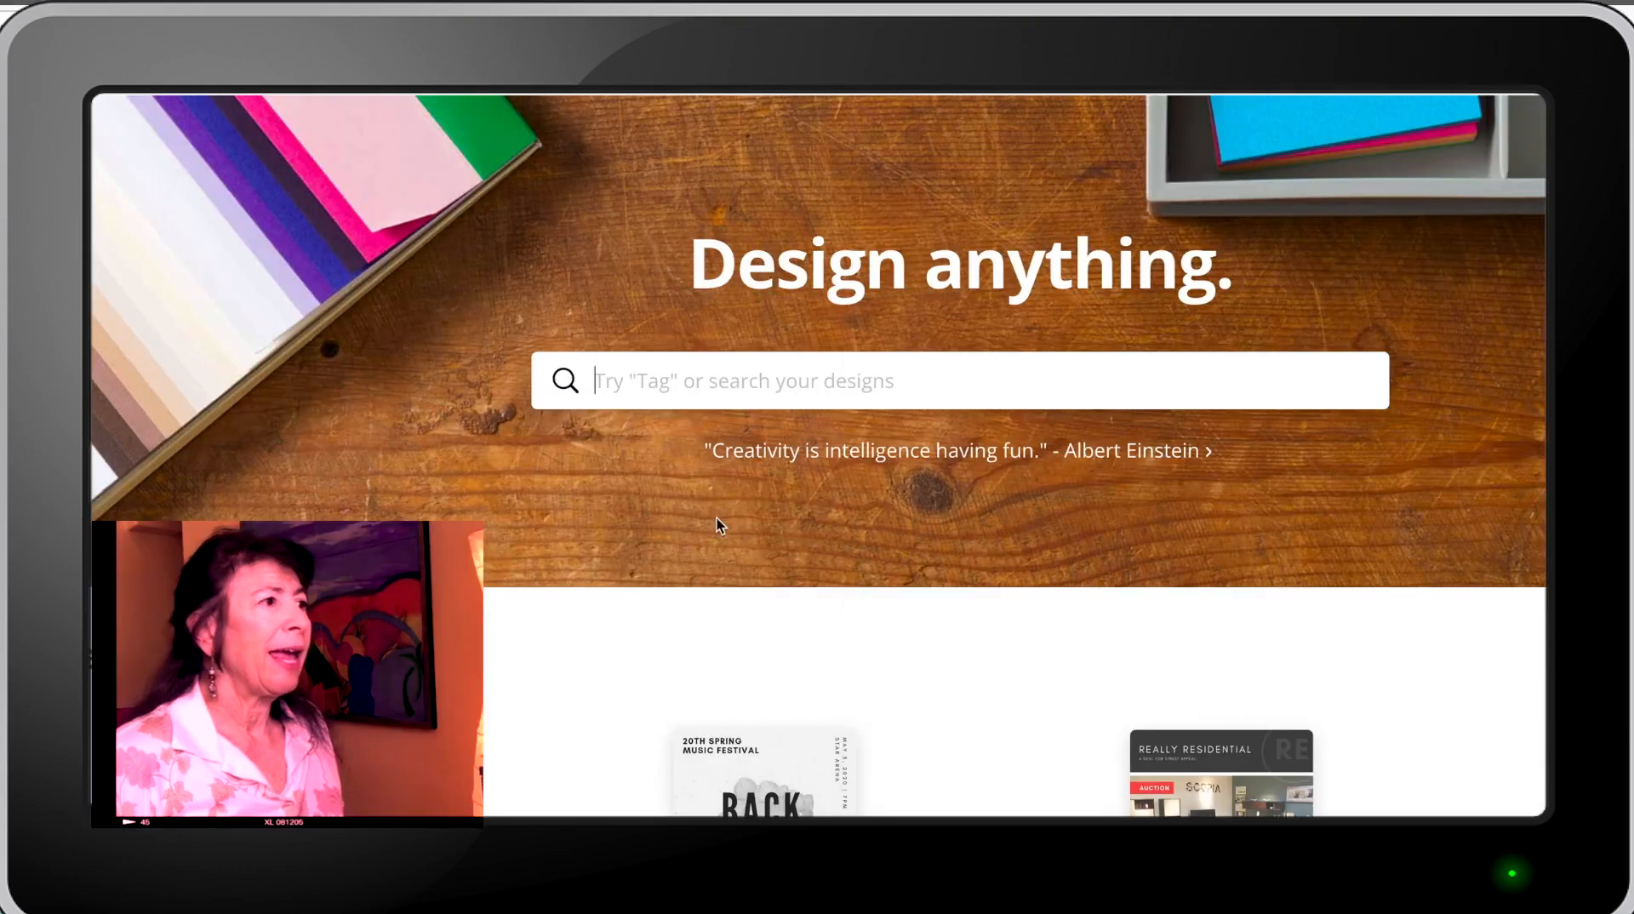
{"action": "left_click", "coordinate": [909, 384]}
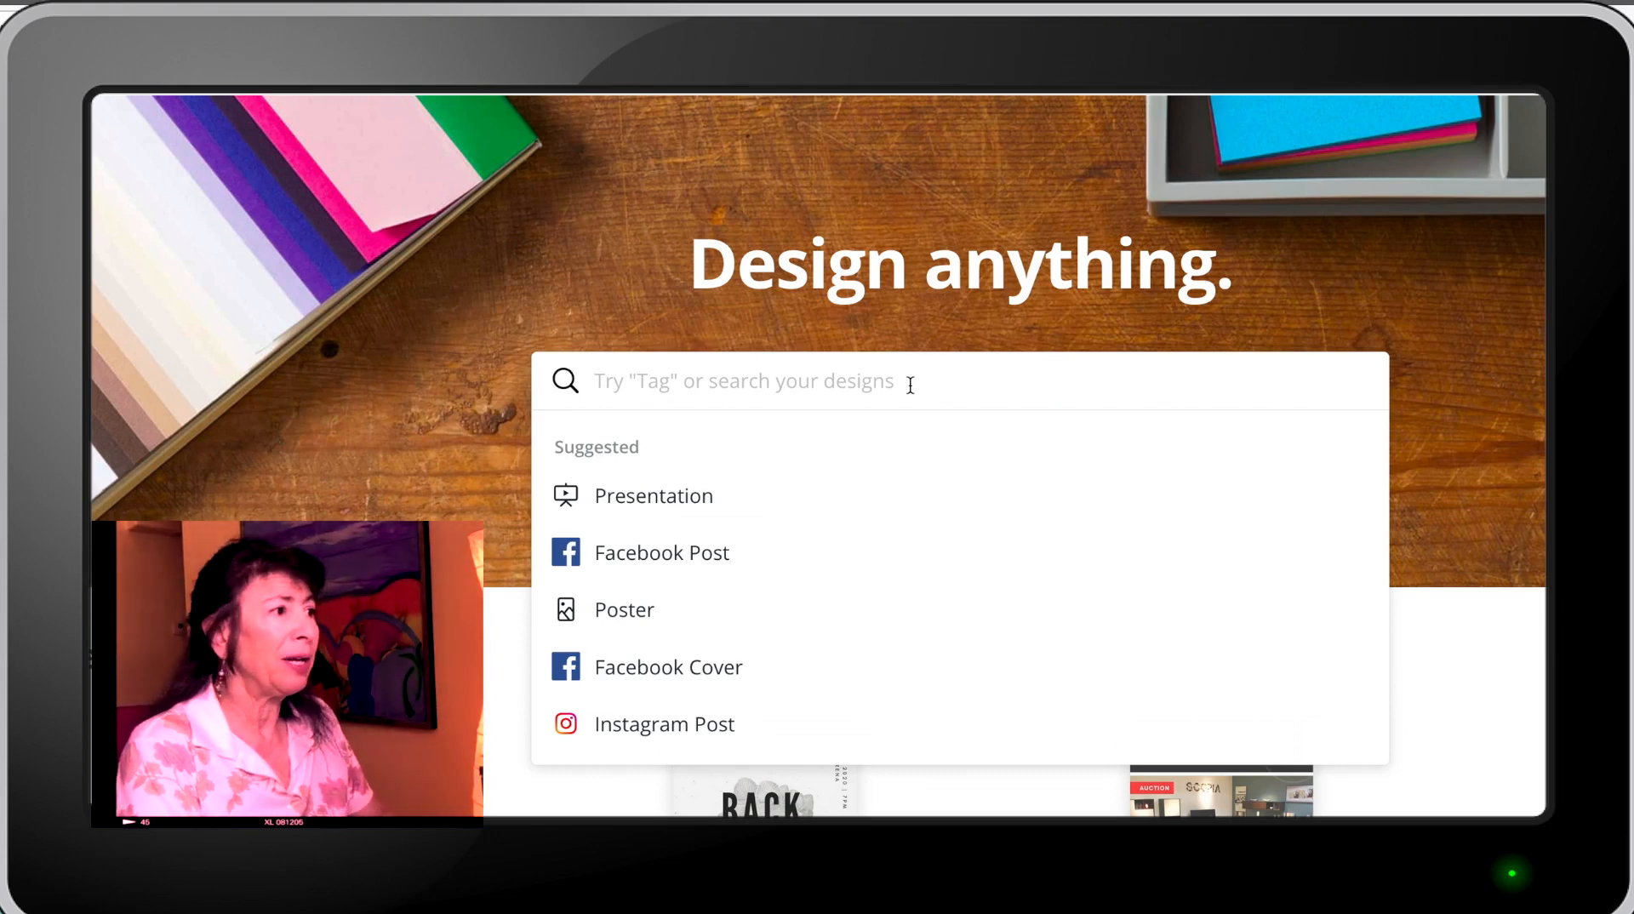
{"action": "type", "text": "YOUTUBE TEMPLATE"}
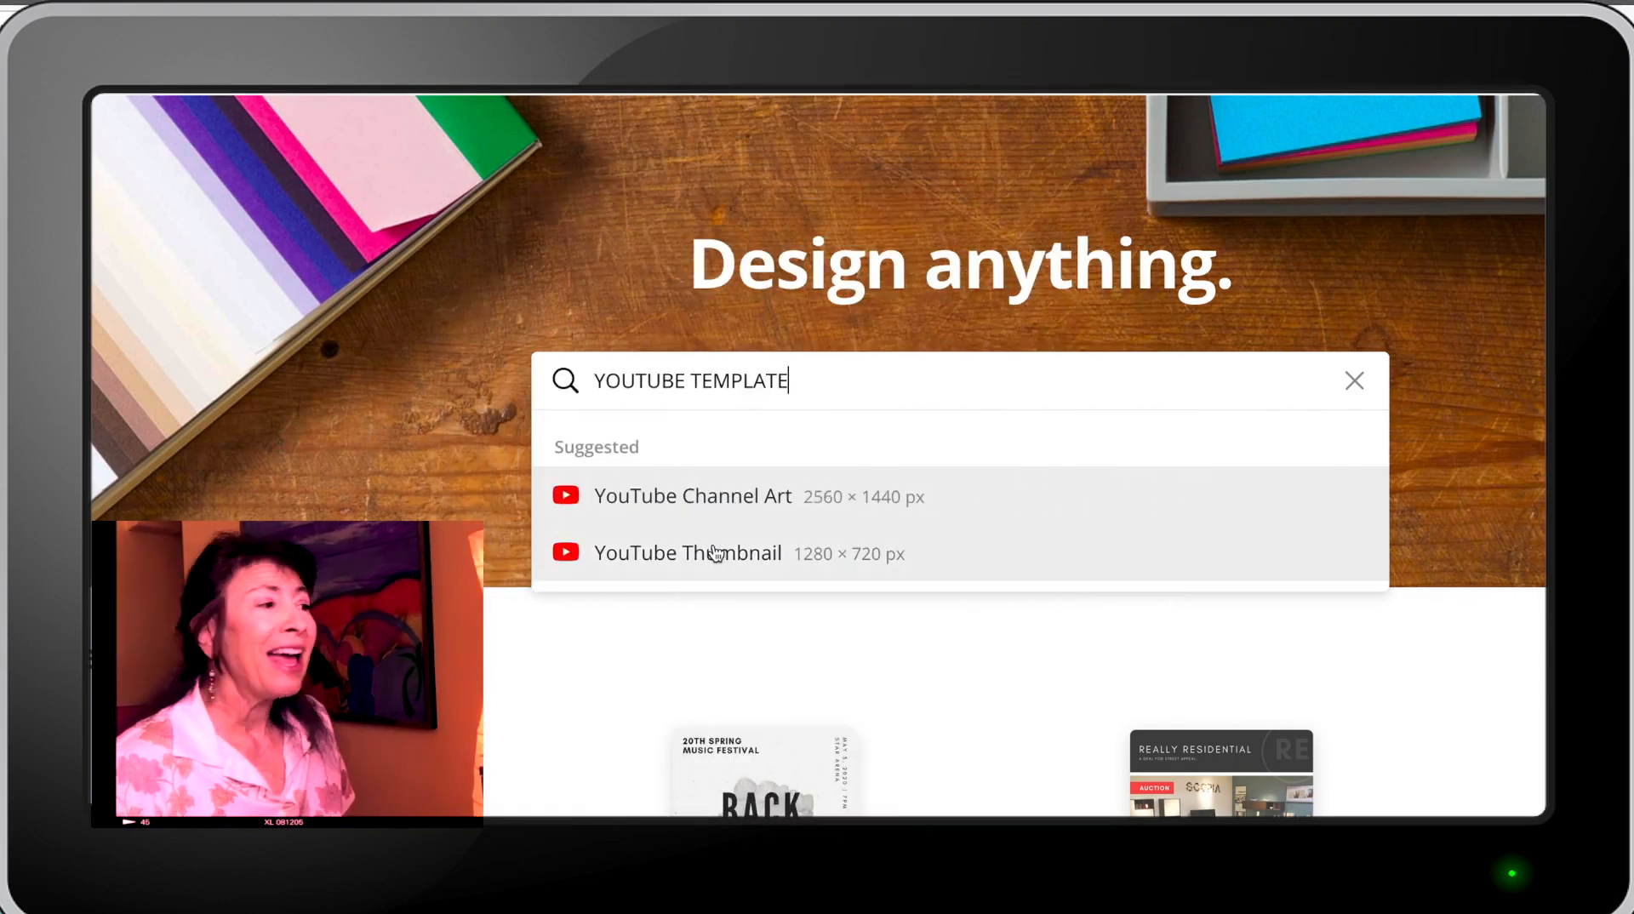
{"action": "left_click", "coordinate": [734, 498]}
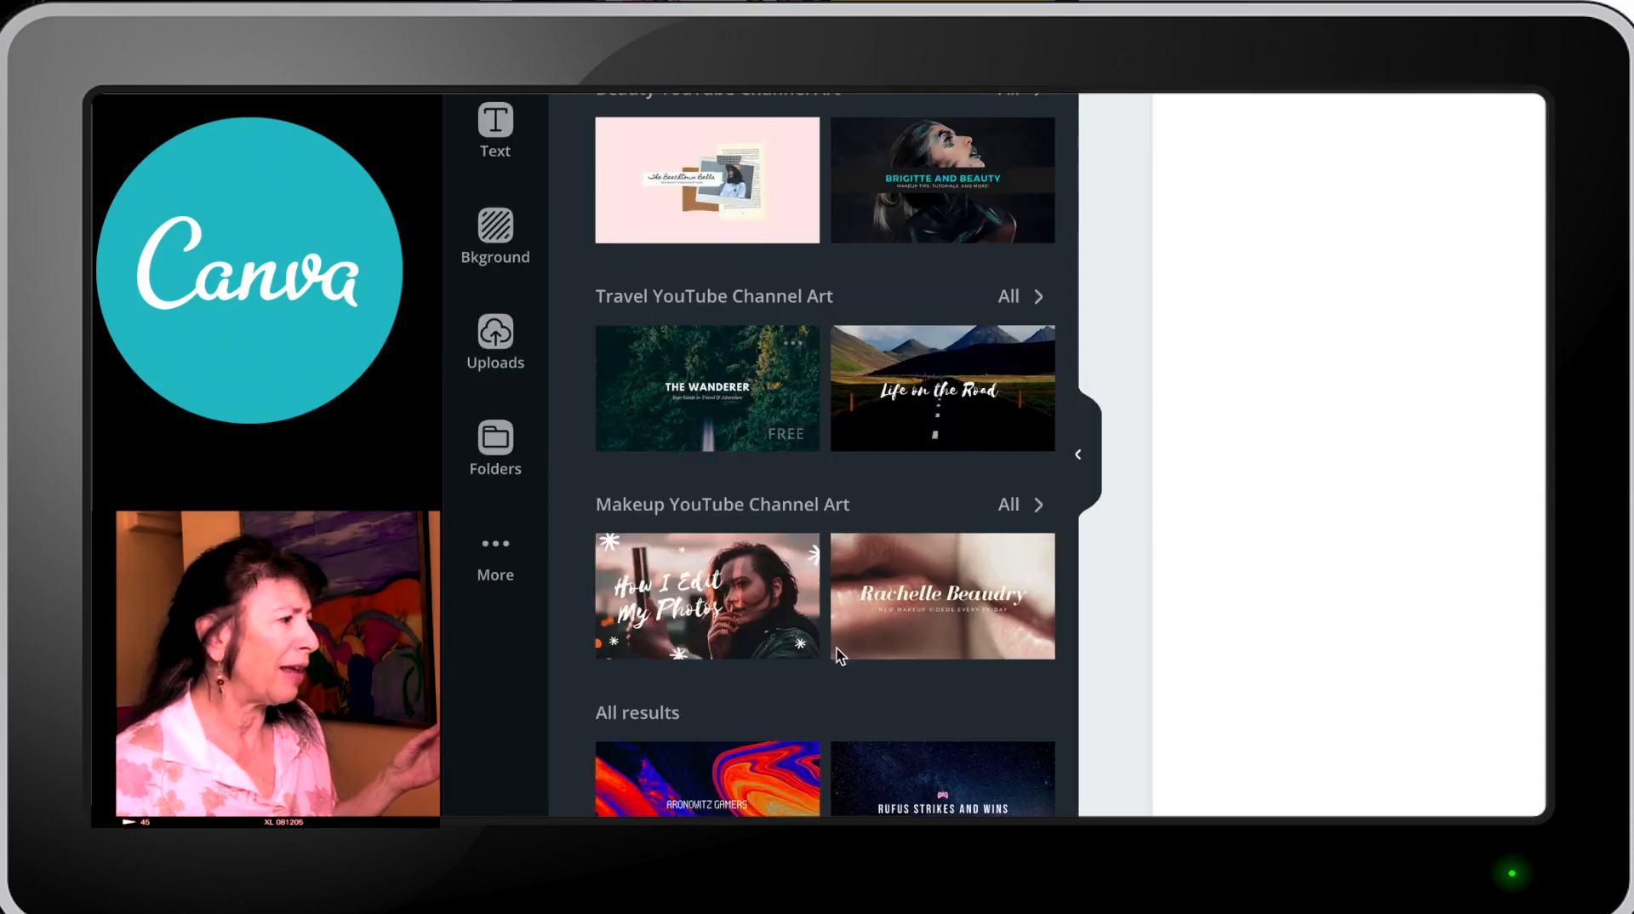
Browse the YouTube Channel Art templates and apply the cream 24/7 GAME FACE ON template.
{"action": "scroll", "coordinate": [851, 647], "scroll_direction": "down", "scroll_amount": 5}
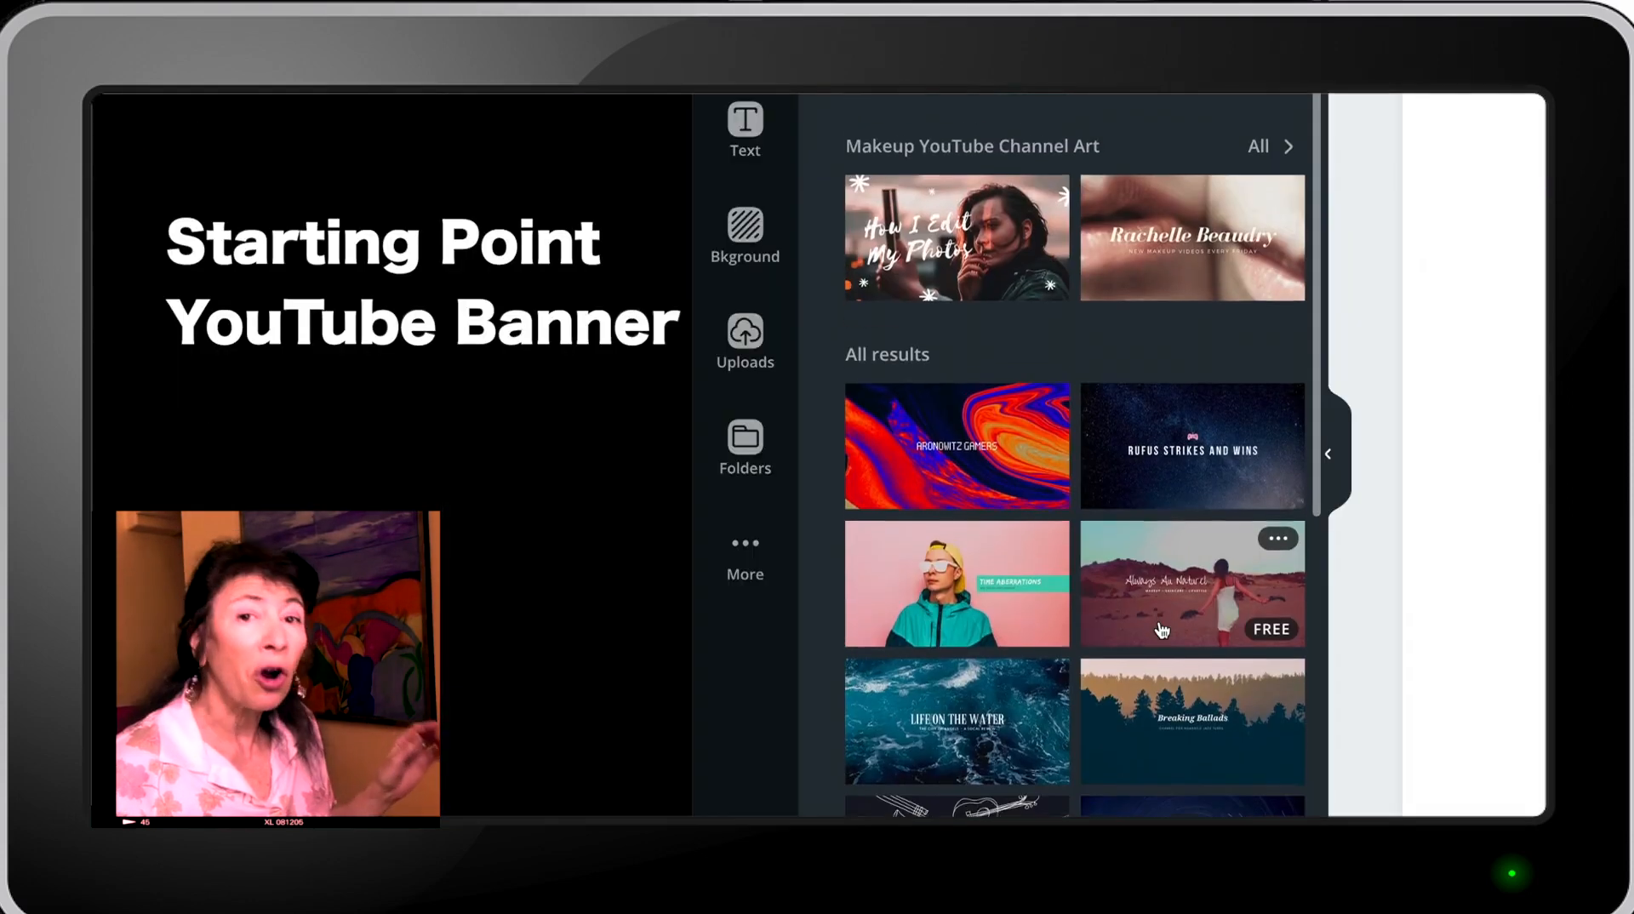
{"action": "scroll", "coordinate": [1162, 630], "scroll_direction": "down", "scroll_amount": 2}
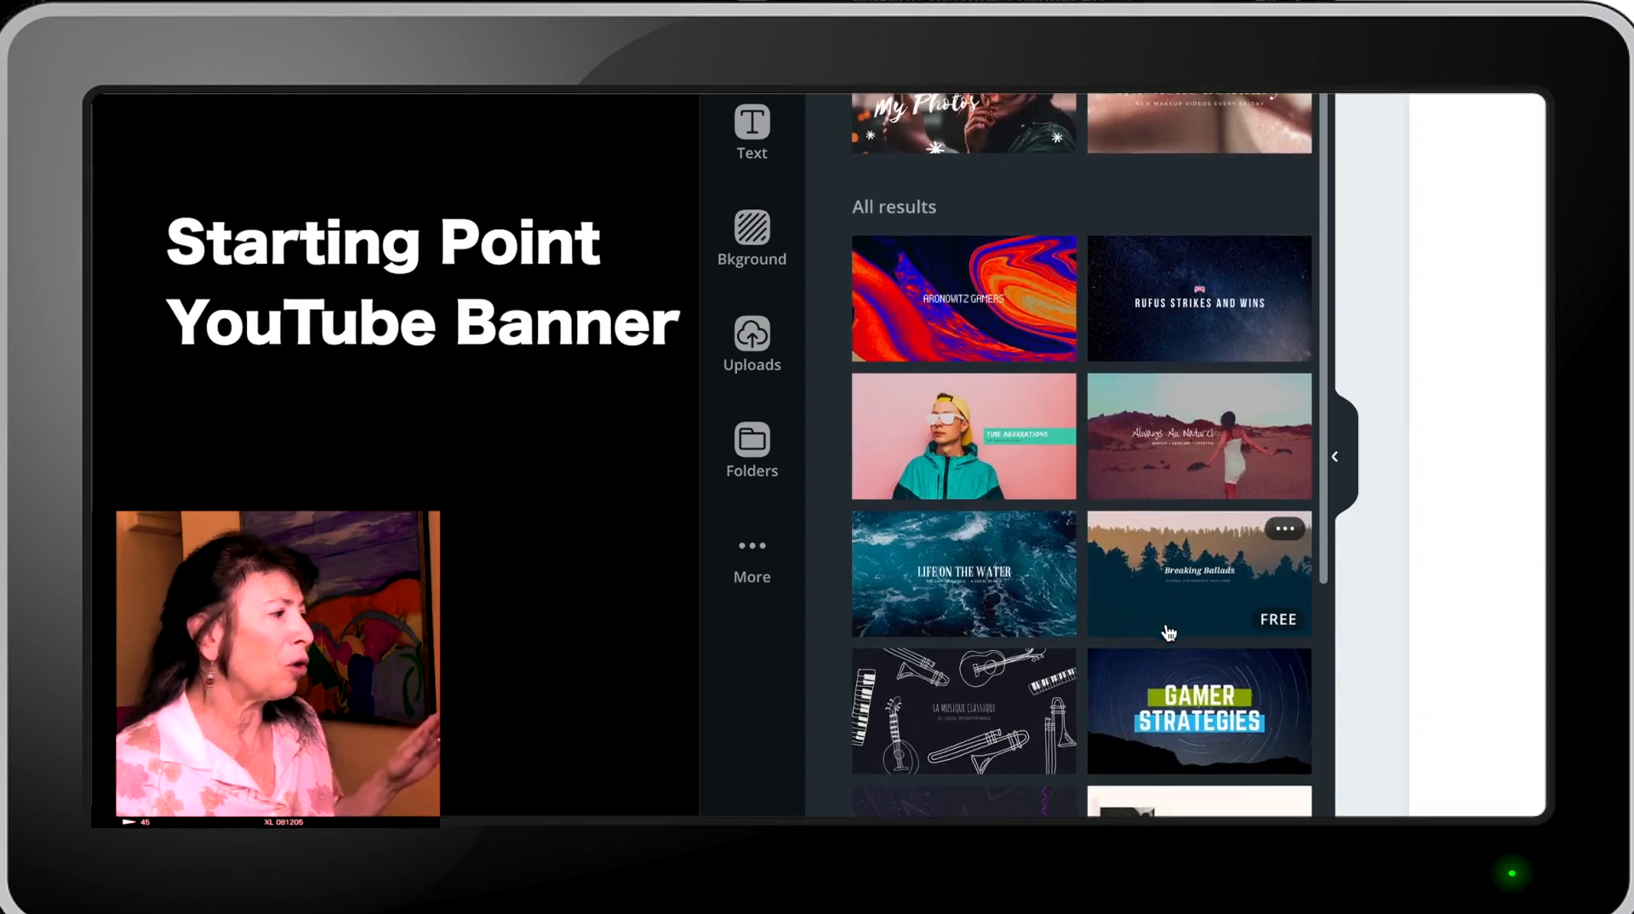
{"action": "scroll", "coordinate": [1169, 632], "scroll_direction": "down", "scroll_amount": 1}
{"action": "scroll", "coordinate": [1169, 633], "scroll_direction": "down", "scroll_amount": 2}
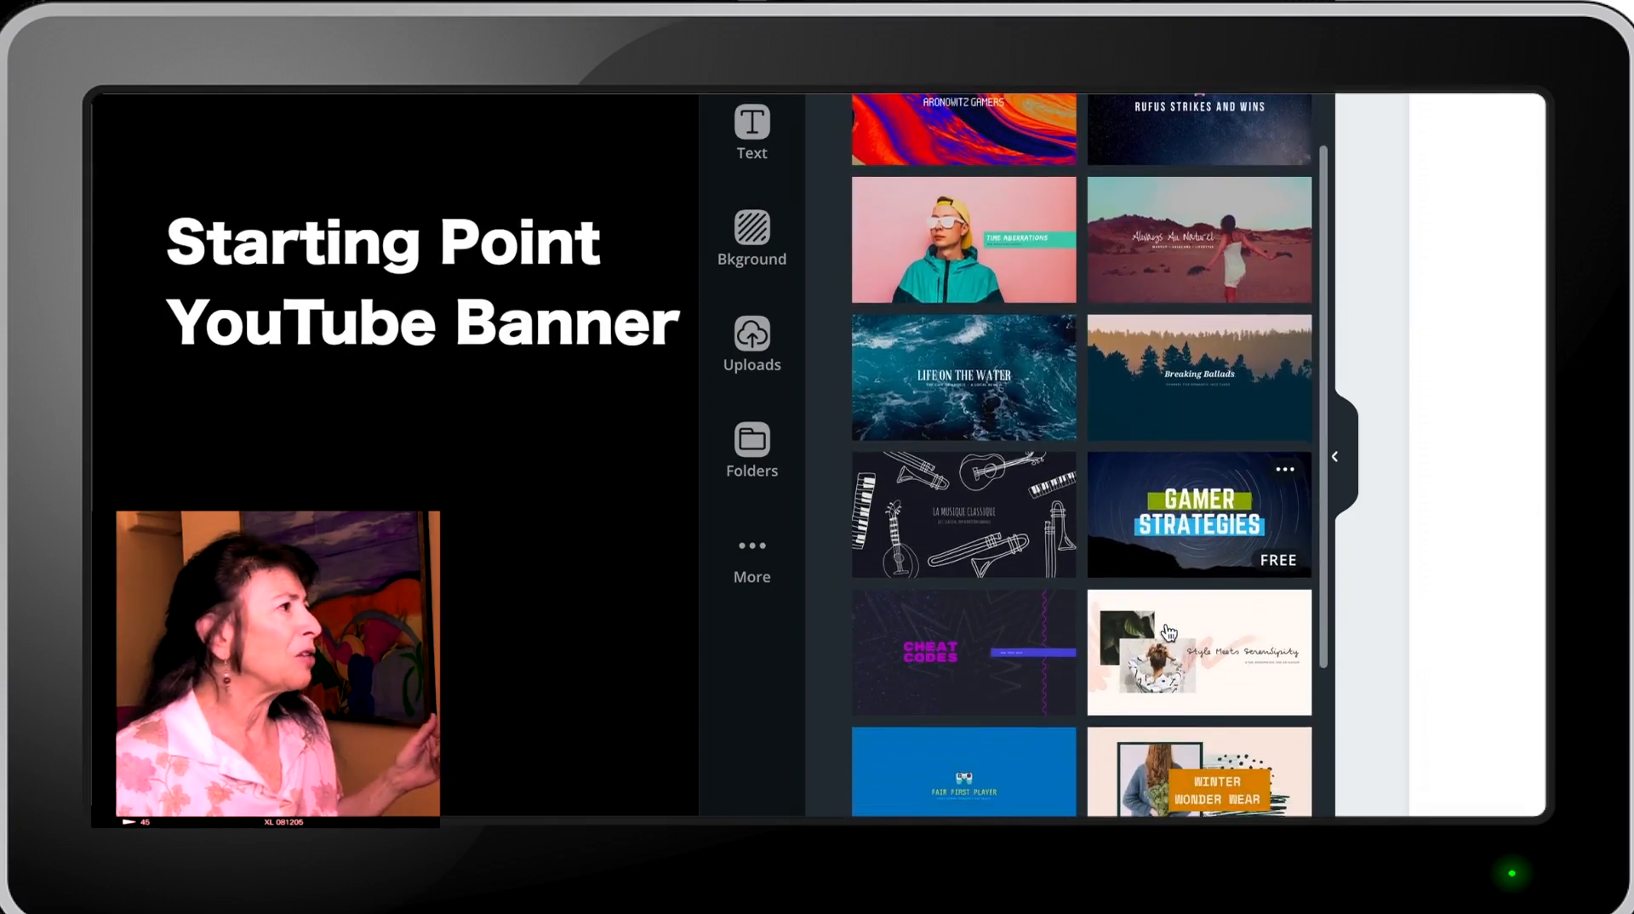
{"action": "scroll", "coordinate": [1169, 633], "scroll_direction": "down", "scroll_amount": 3}
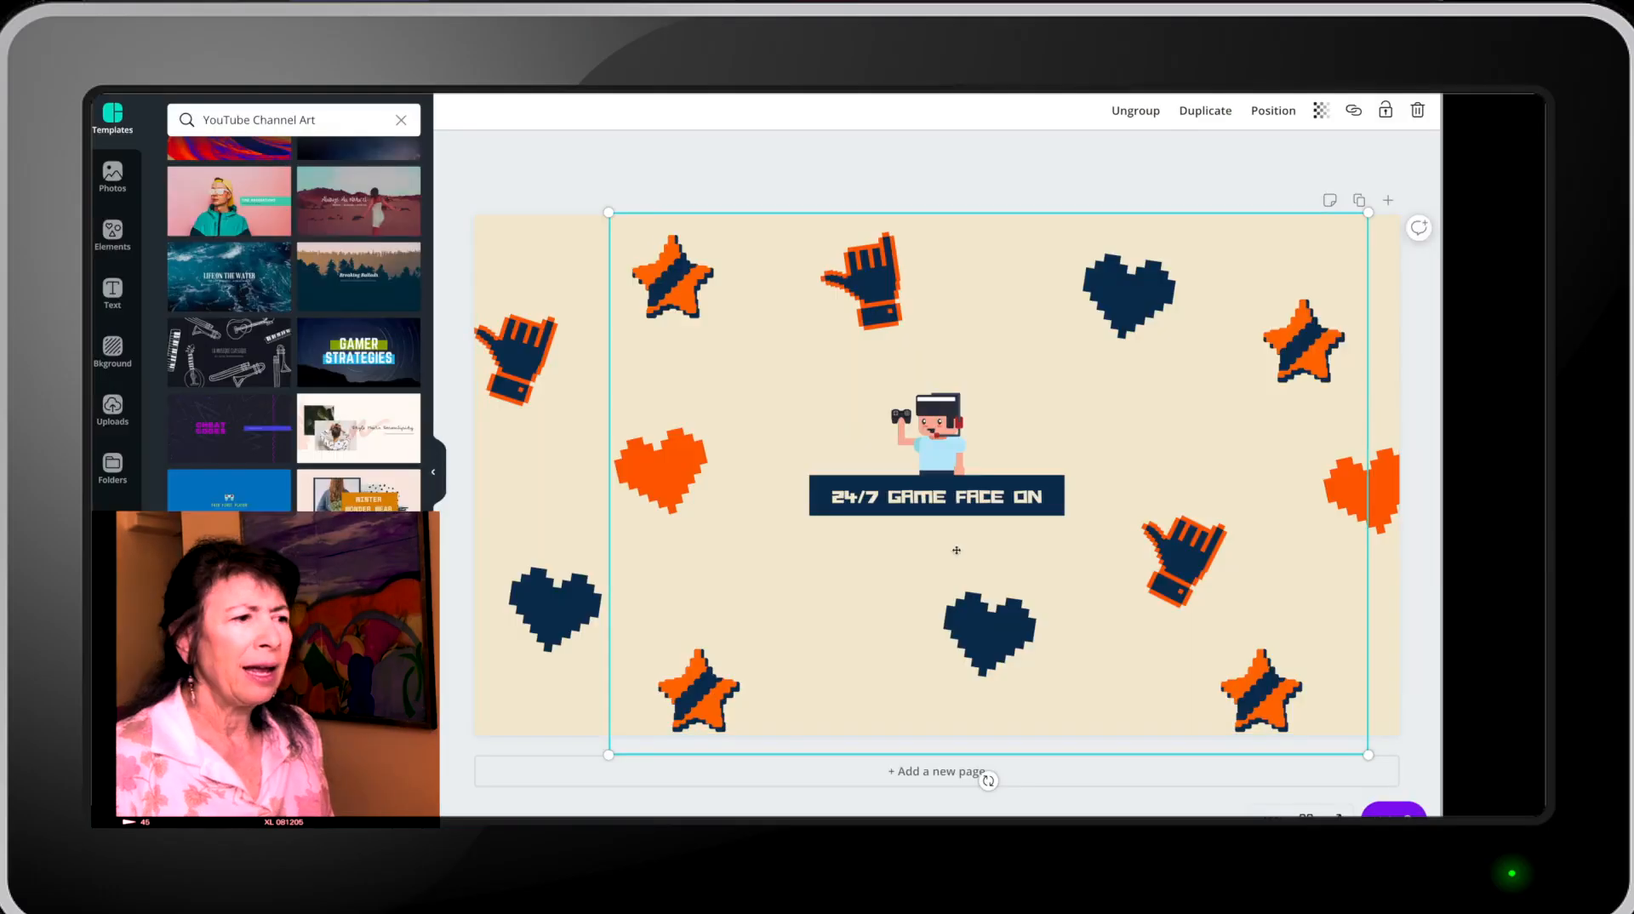
Move the group of stars toward the banner's left edge and ungroup the three hand icons.
{"action": "left_click_drag", "start_coordinate": [957, 551], "coordinate": [843, 548]}
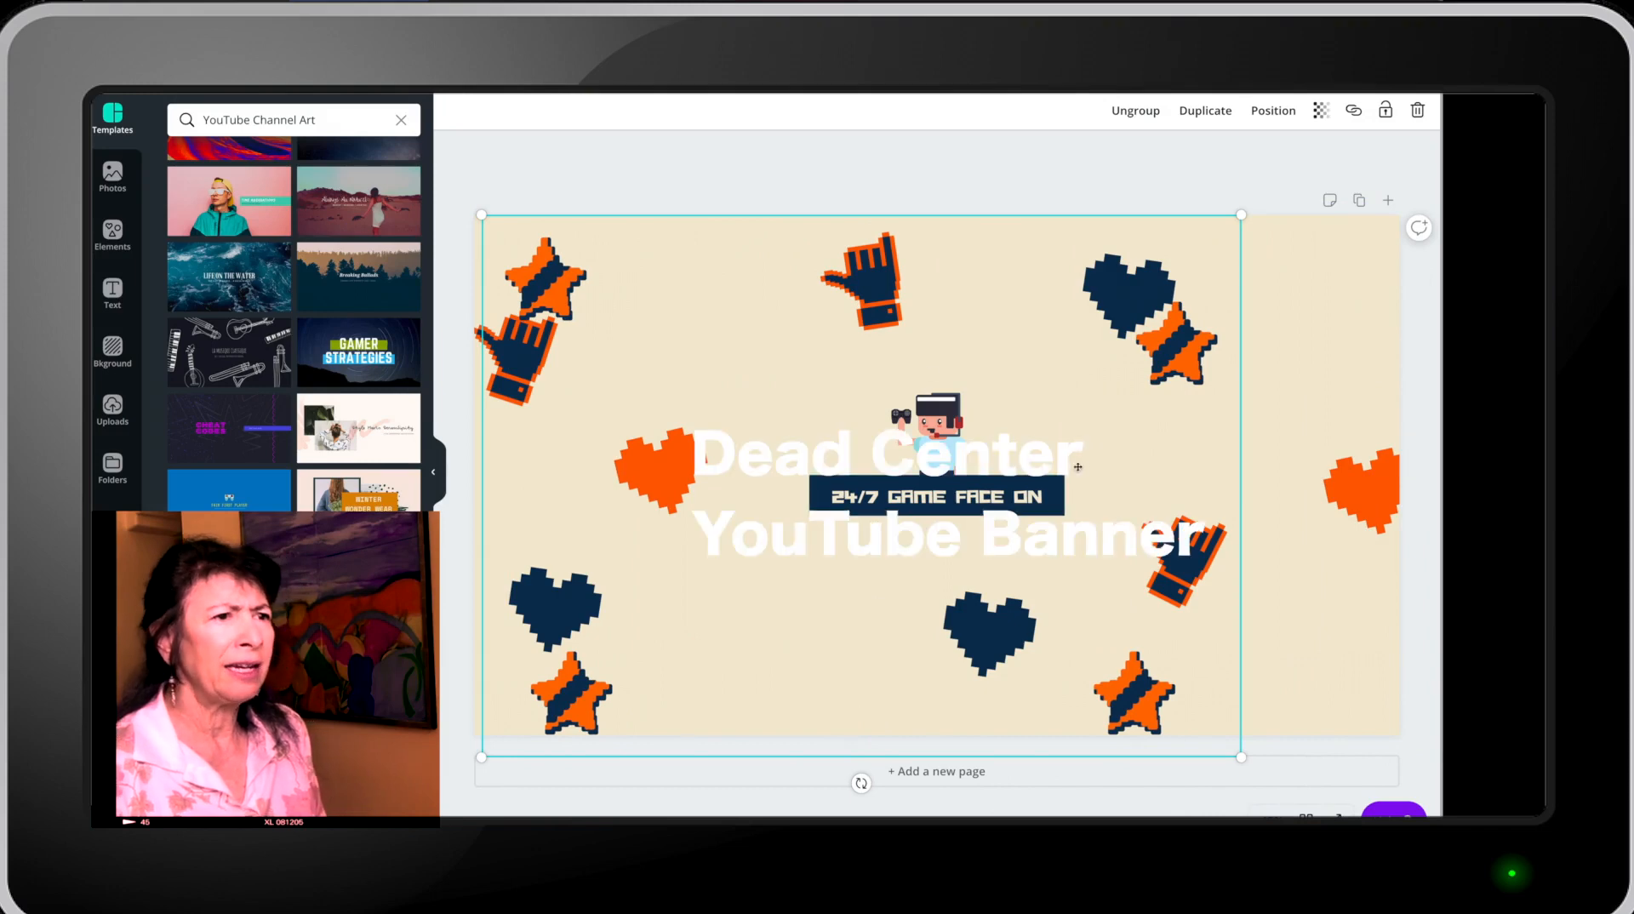
{"action": "left_click_drag", "start_coordinate": [892, 253], "coordinate": [985, 261]}
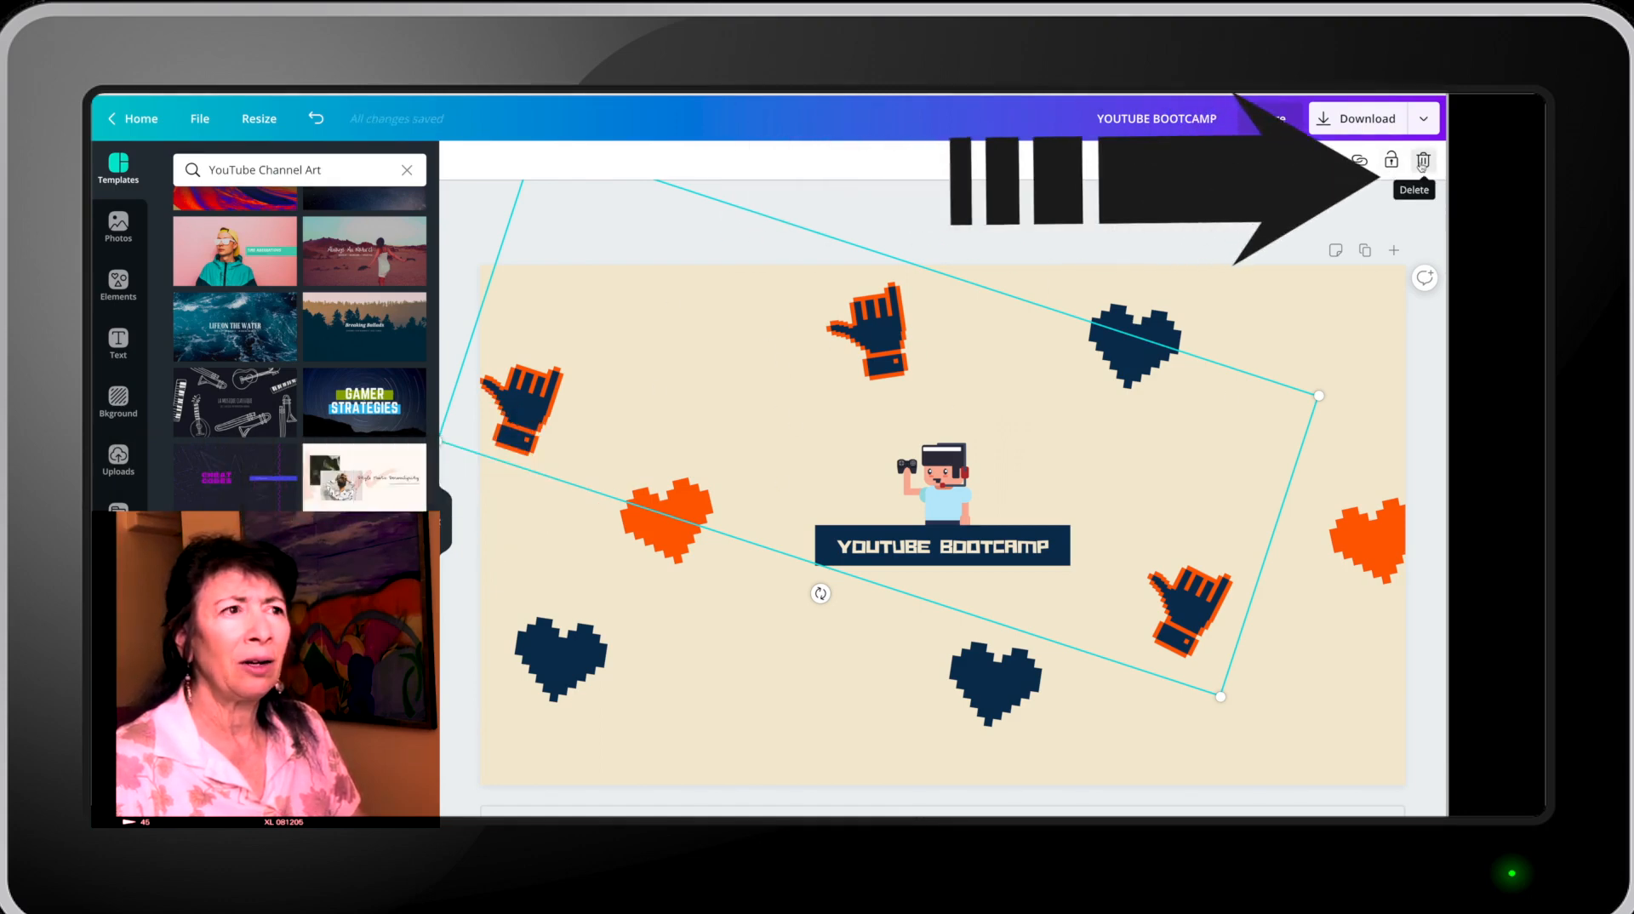
{"action": "left_click", "coordinate": [1140, 162]}
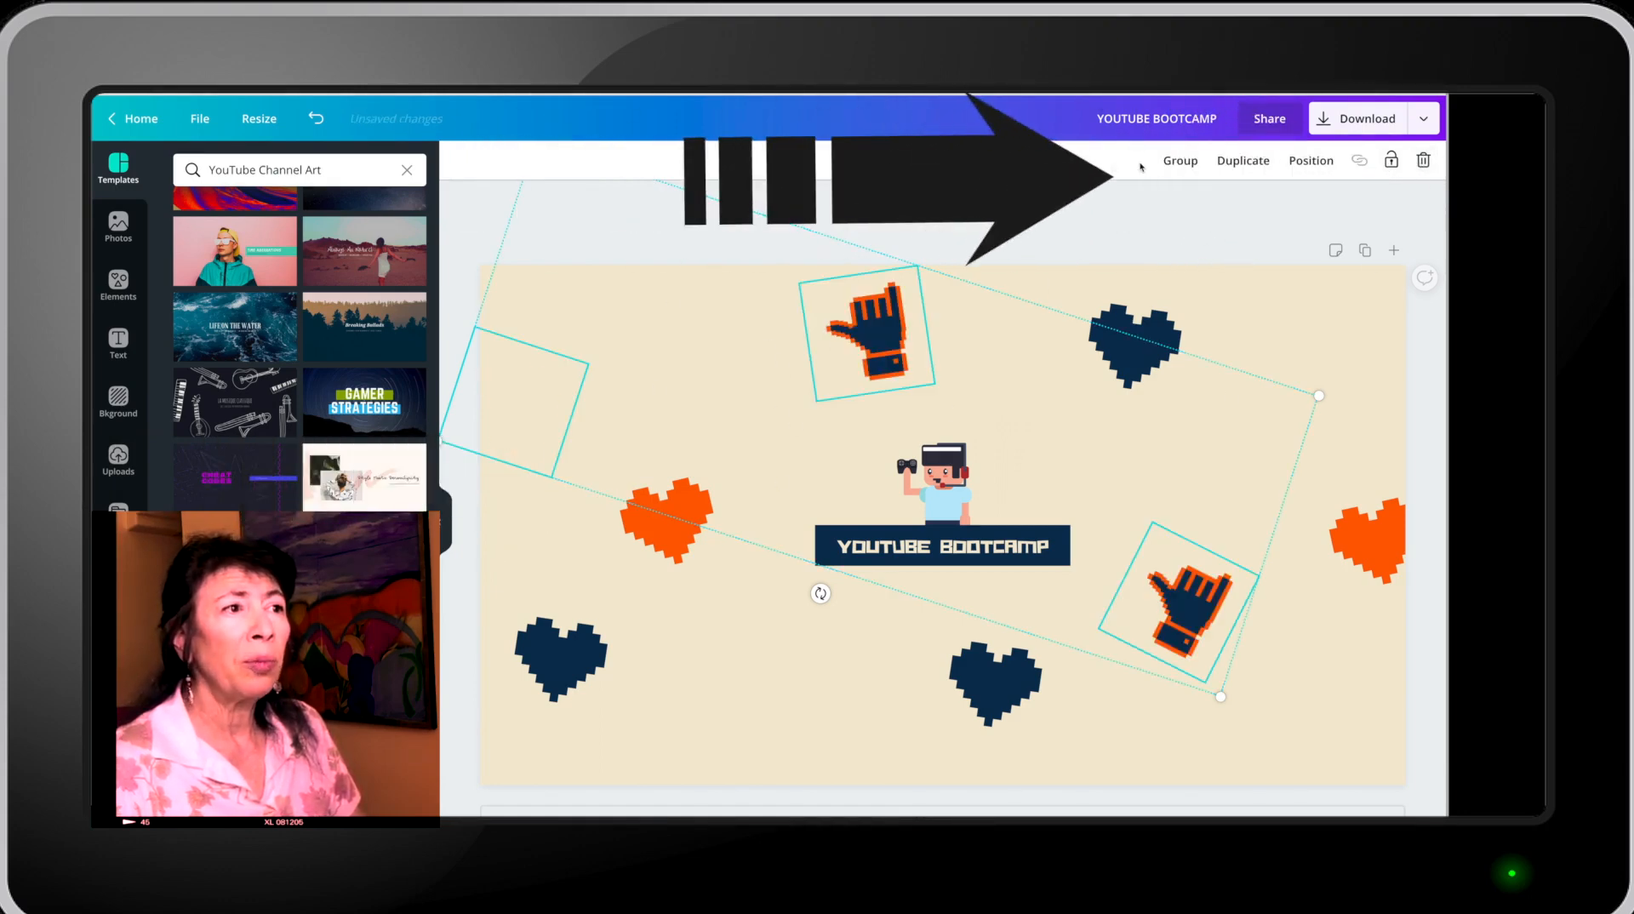
{"action": "left_click", "coordinate": [1118, 276]}
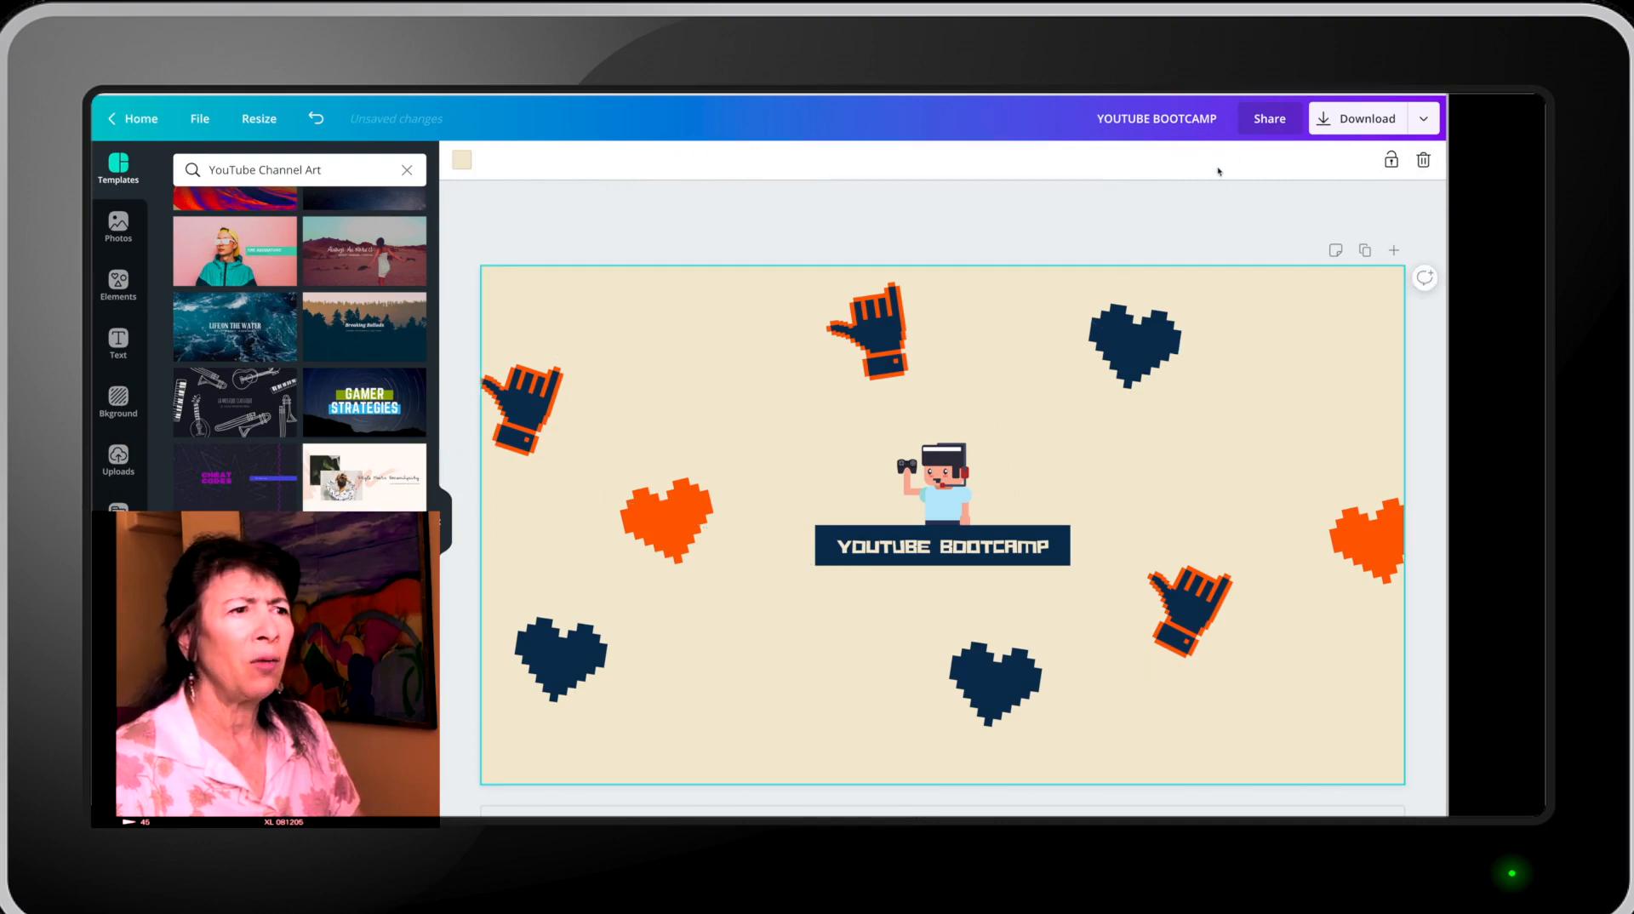
Duplicate the upper navy heart, try the transparency setting on the copy beside it, and delete the copy.
{"action": "left_click", "coordinate": [1122, 351]}
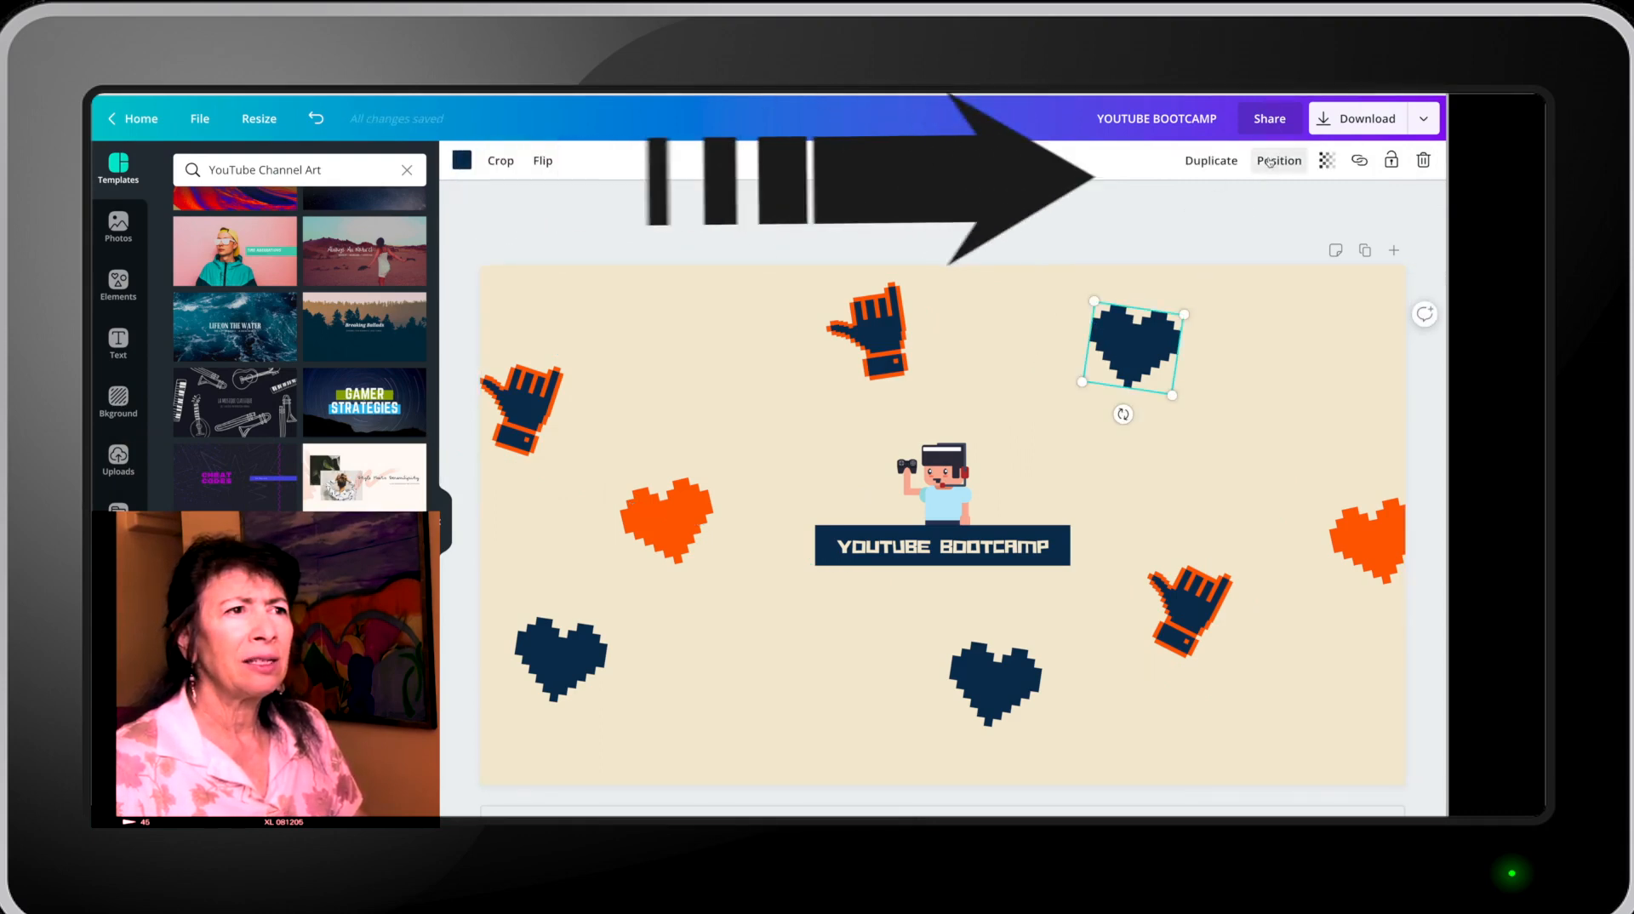
{"action": "left_click_drag", "start_coordinate": [1124, 338], "coordinate": [1299, 368]}
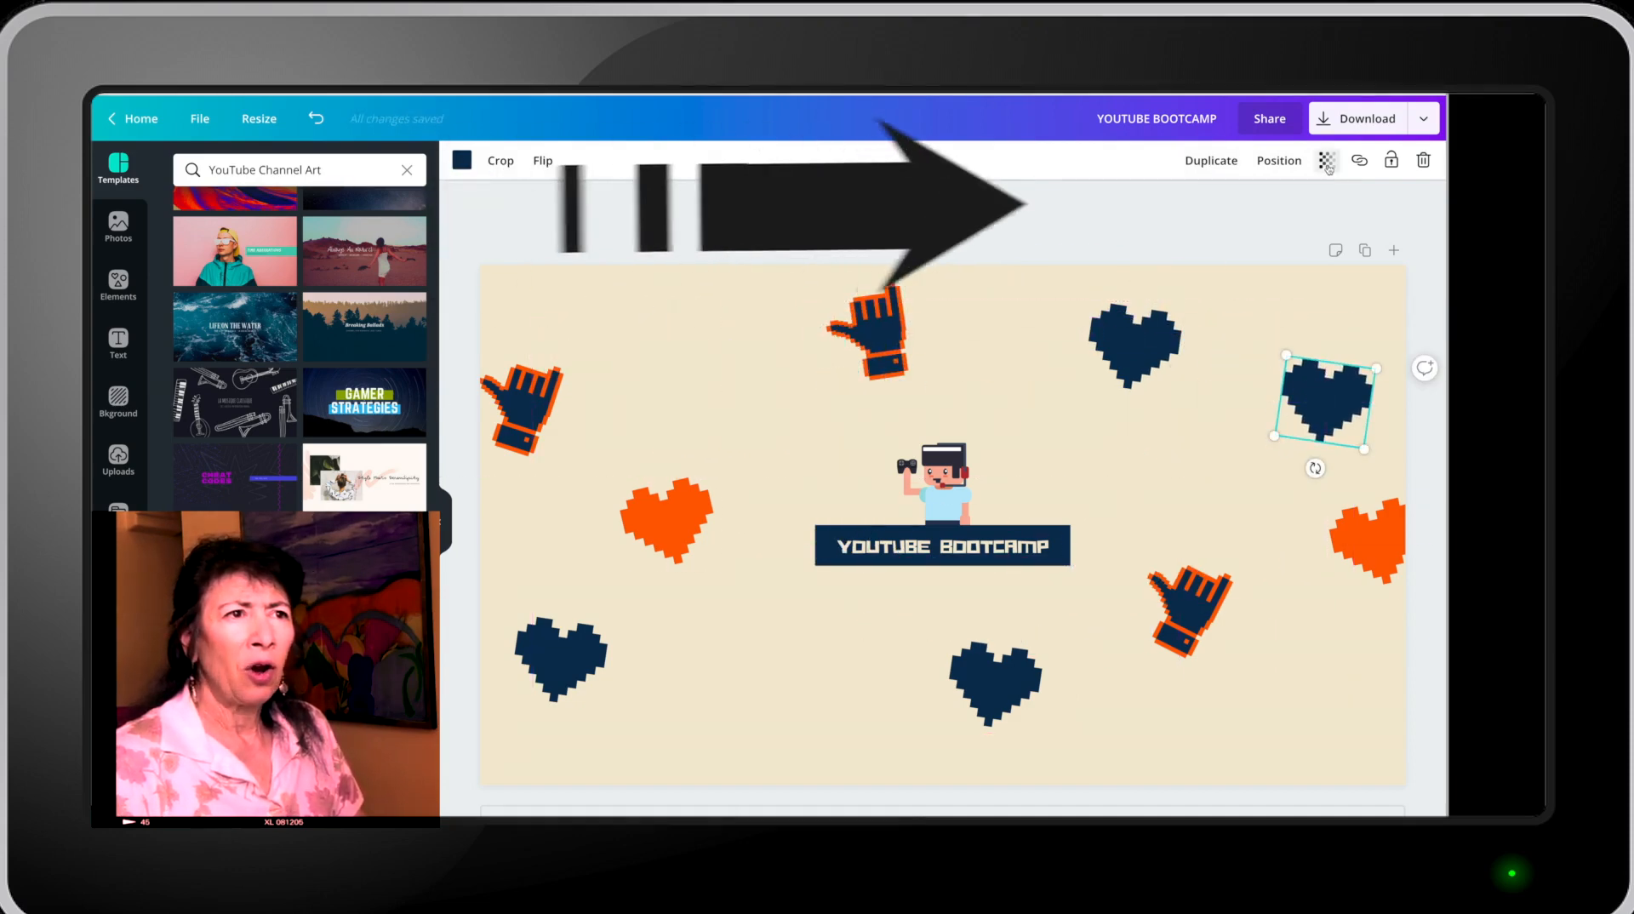
{"action": "left_click", "coordinate": [1327, 160]}
{"action": "left_click_drag", "start_coordinate": [1284, 206], "coordinate": [1319, 208]}
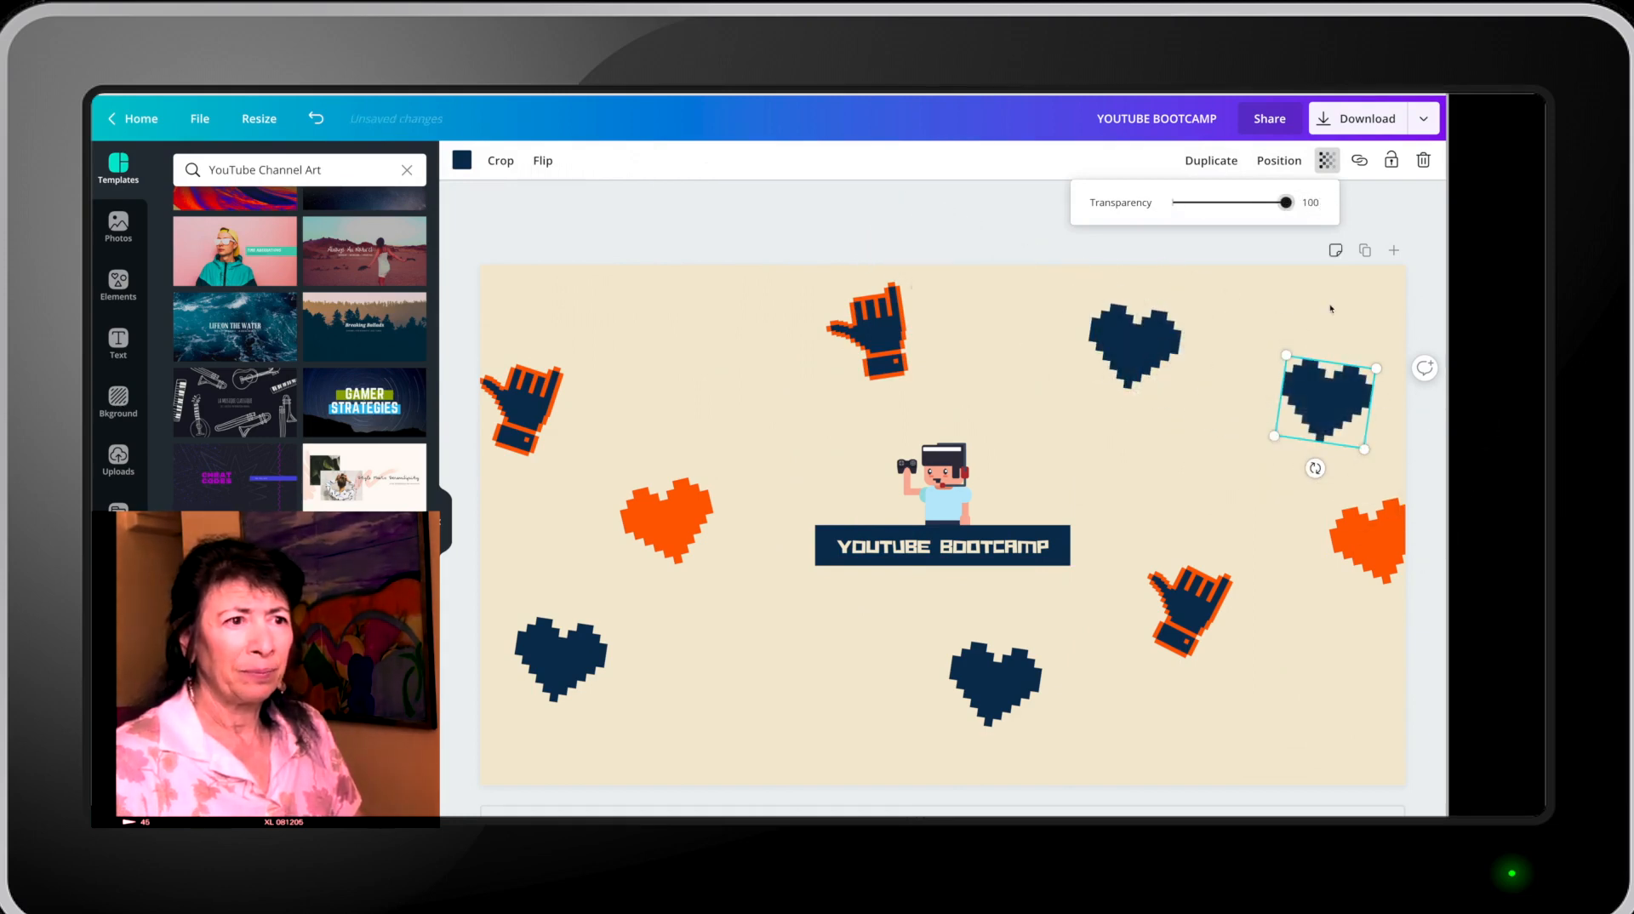
{"action": "left_click", "coordinate": [1326, 161]}
{"action": "left_click", "coordinate": [1423, 161]}
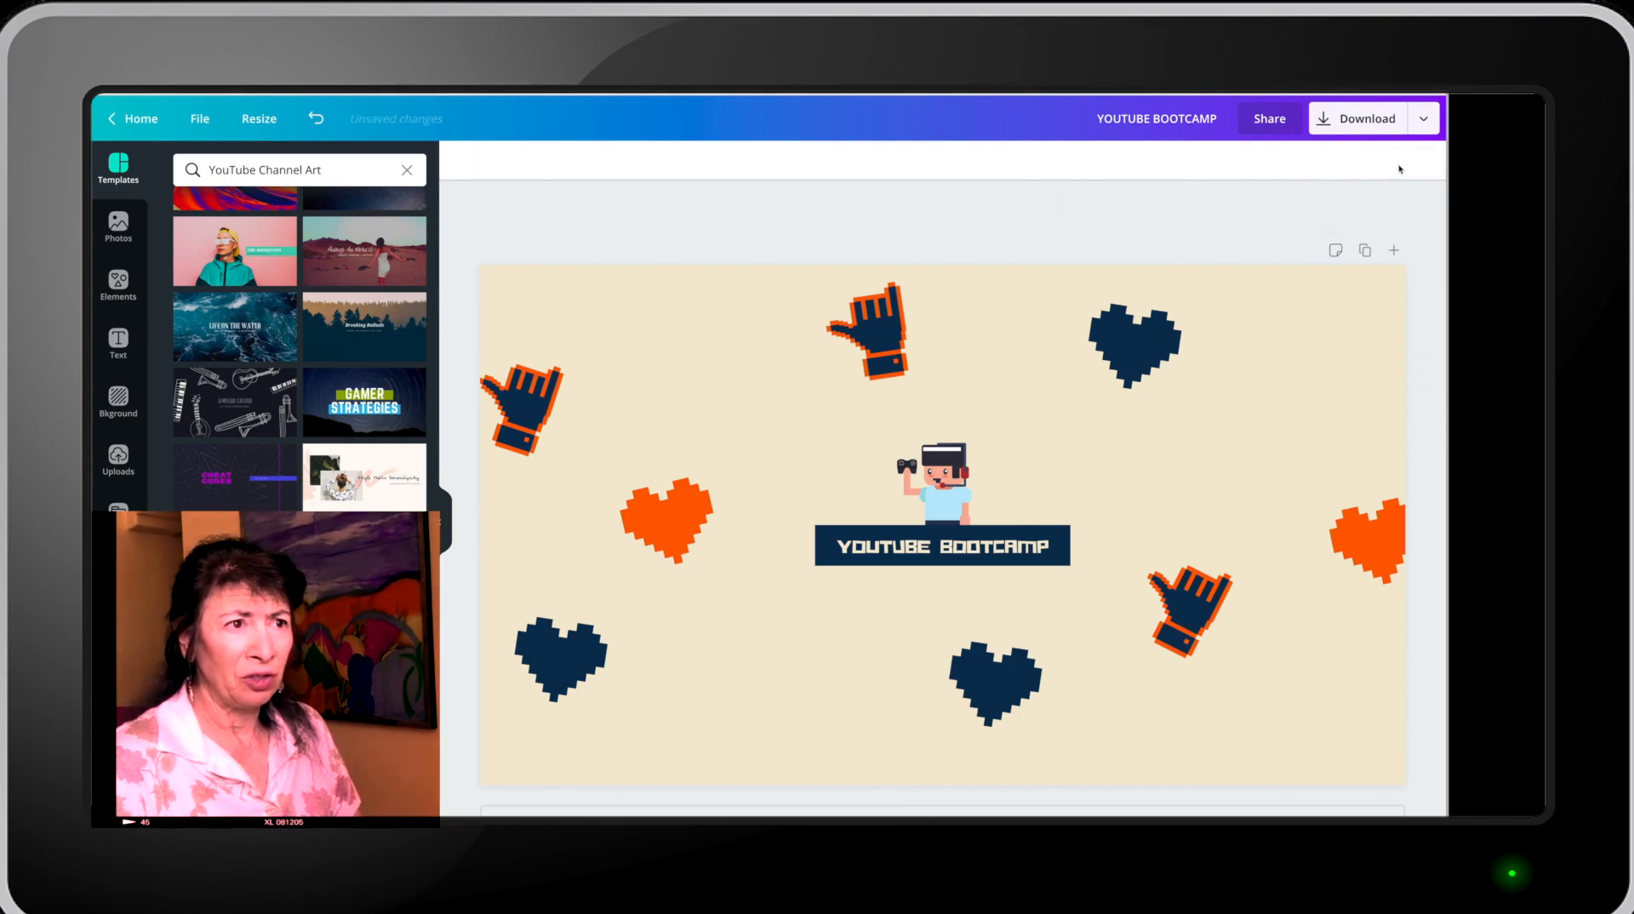
Recolour the banner background red, trying a default red and the Varsity Rush red from a DARK RED colour search.
{"action": "left_click", "coordinate": [1340, 385]}
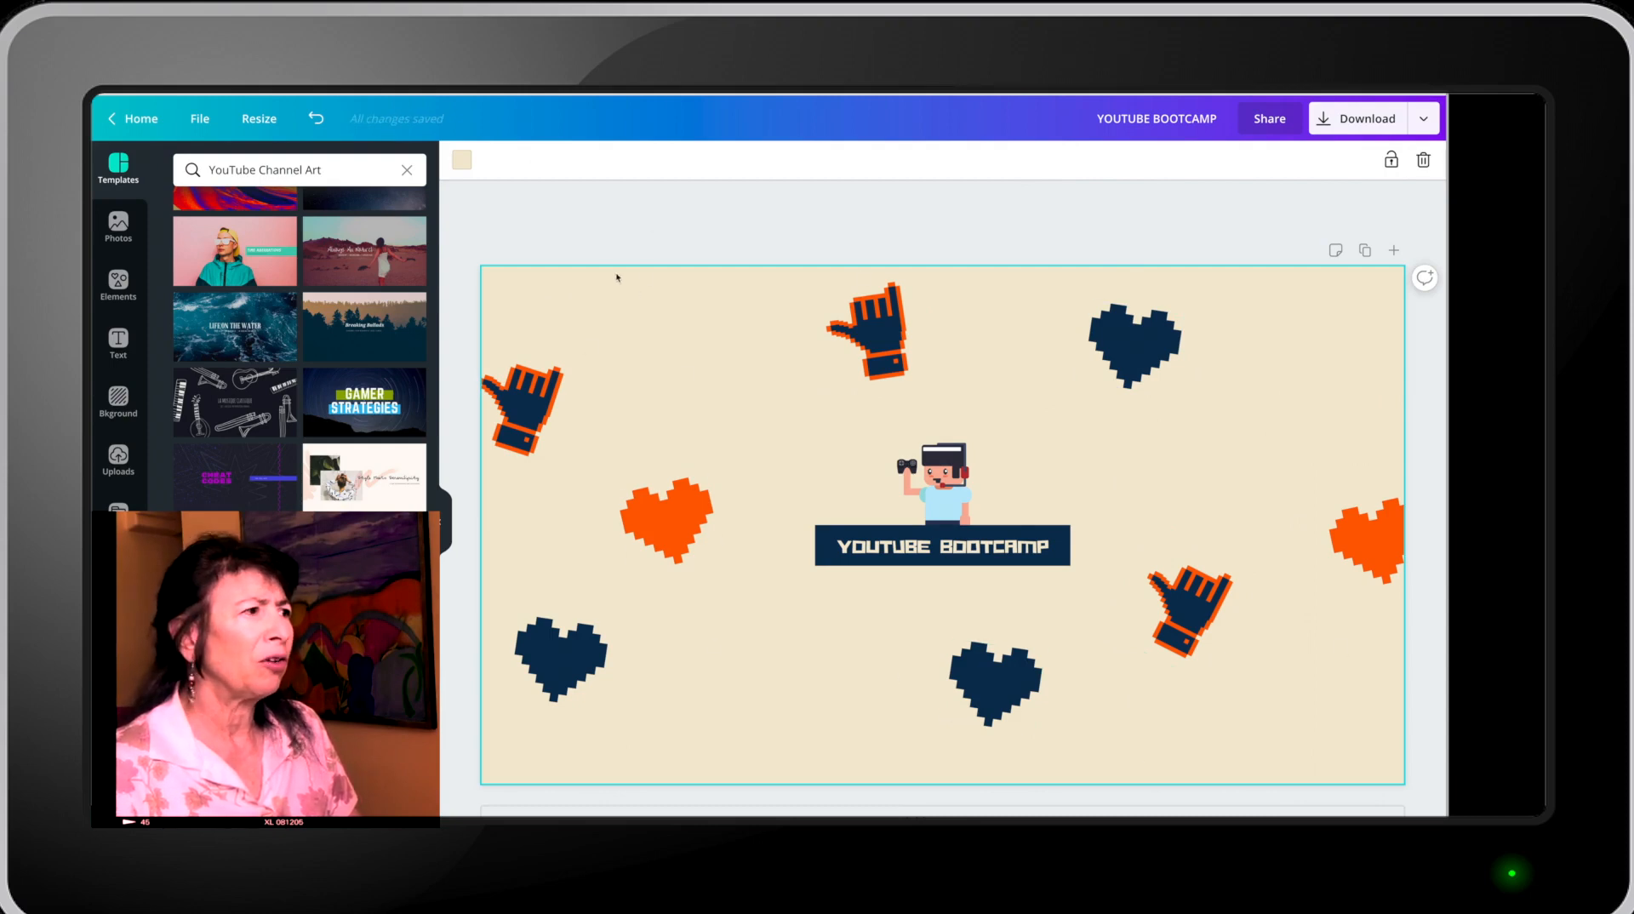
{"action": "left_click", "coordinate": [463, 161]}
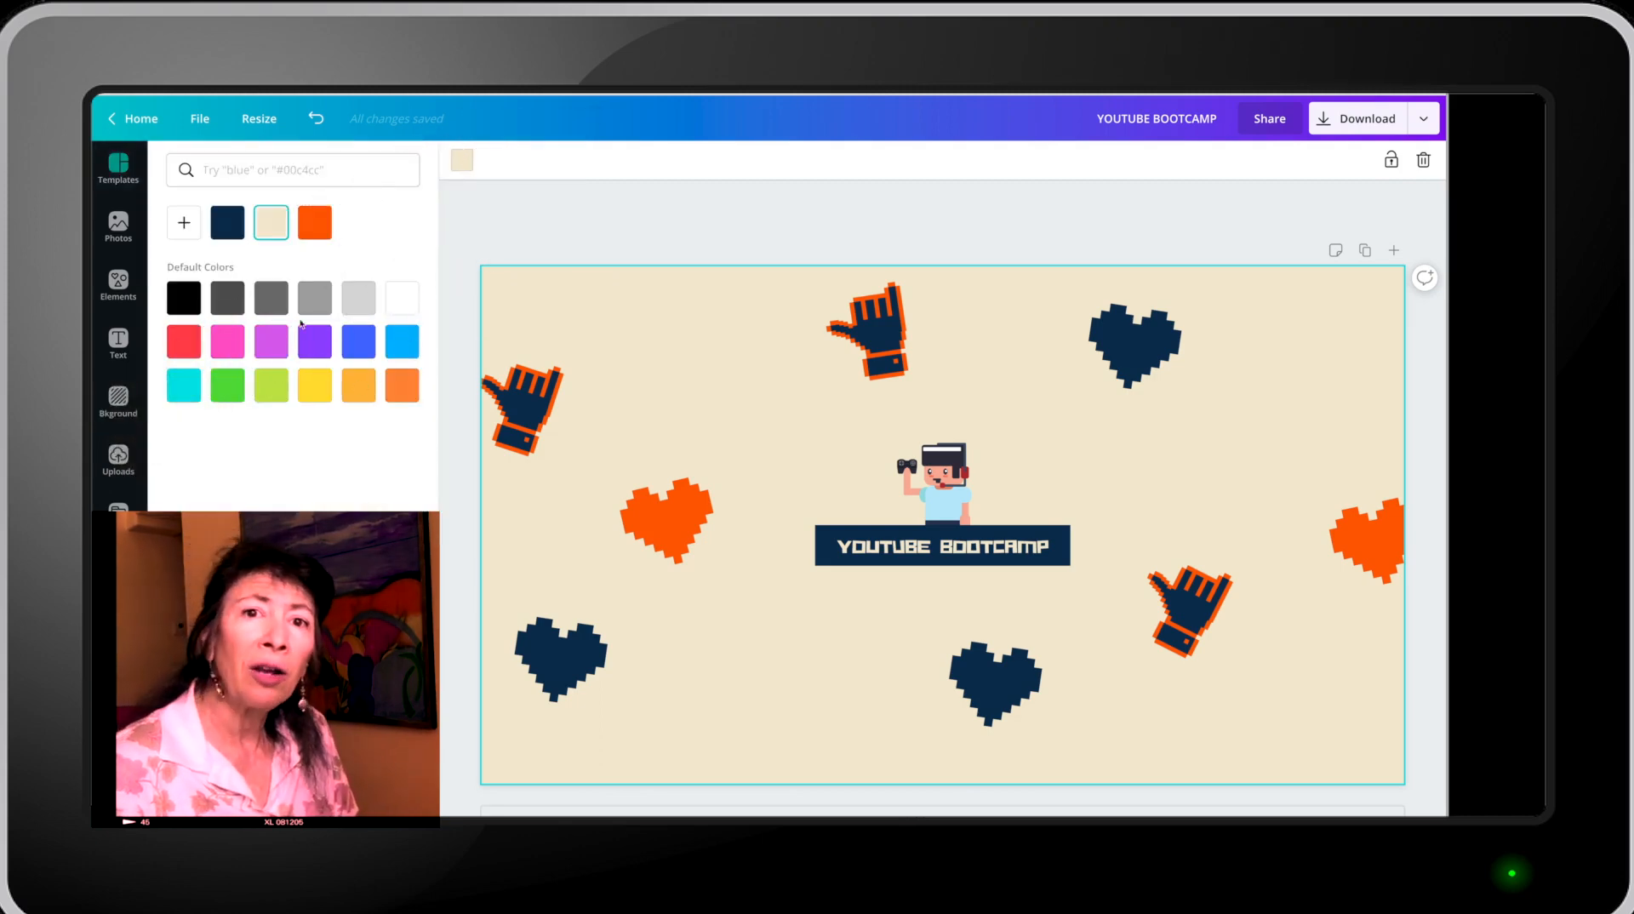
{"action": "left_click", "coordinate": [180, 340]}
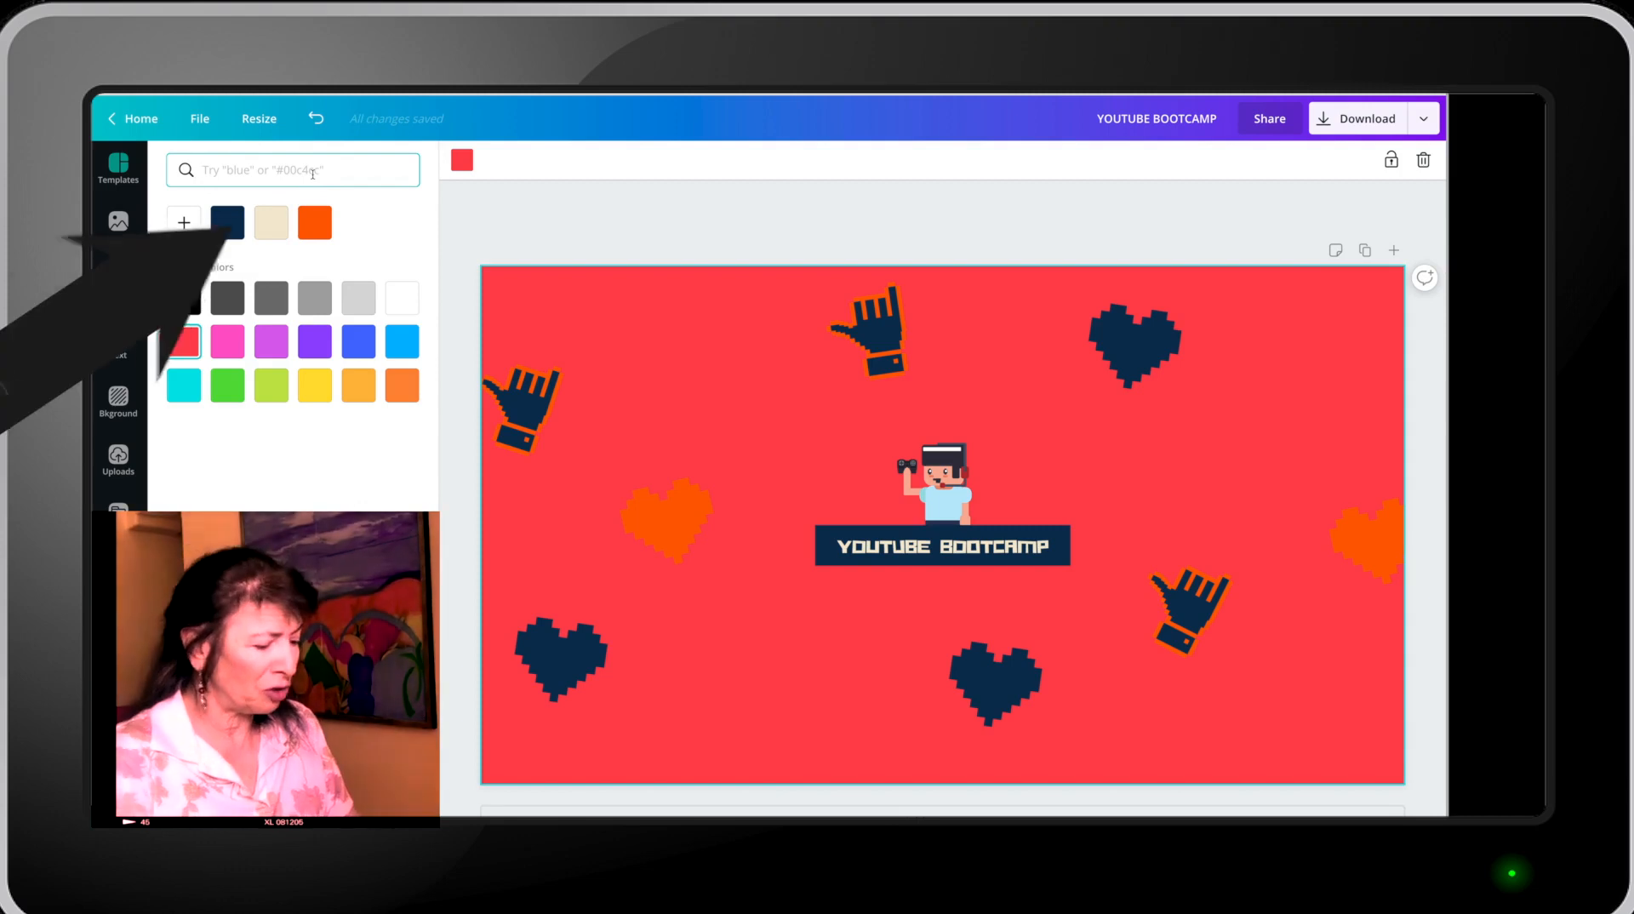
{"action": "type", "text": "DARK RED"}
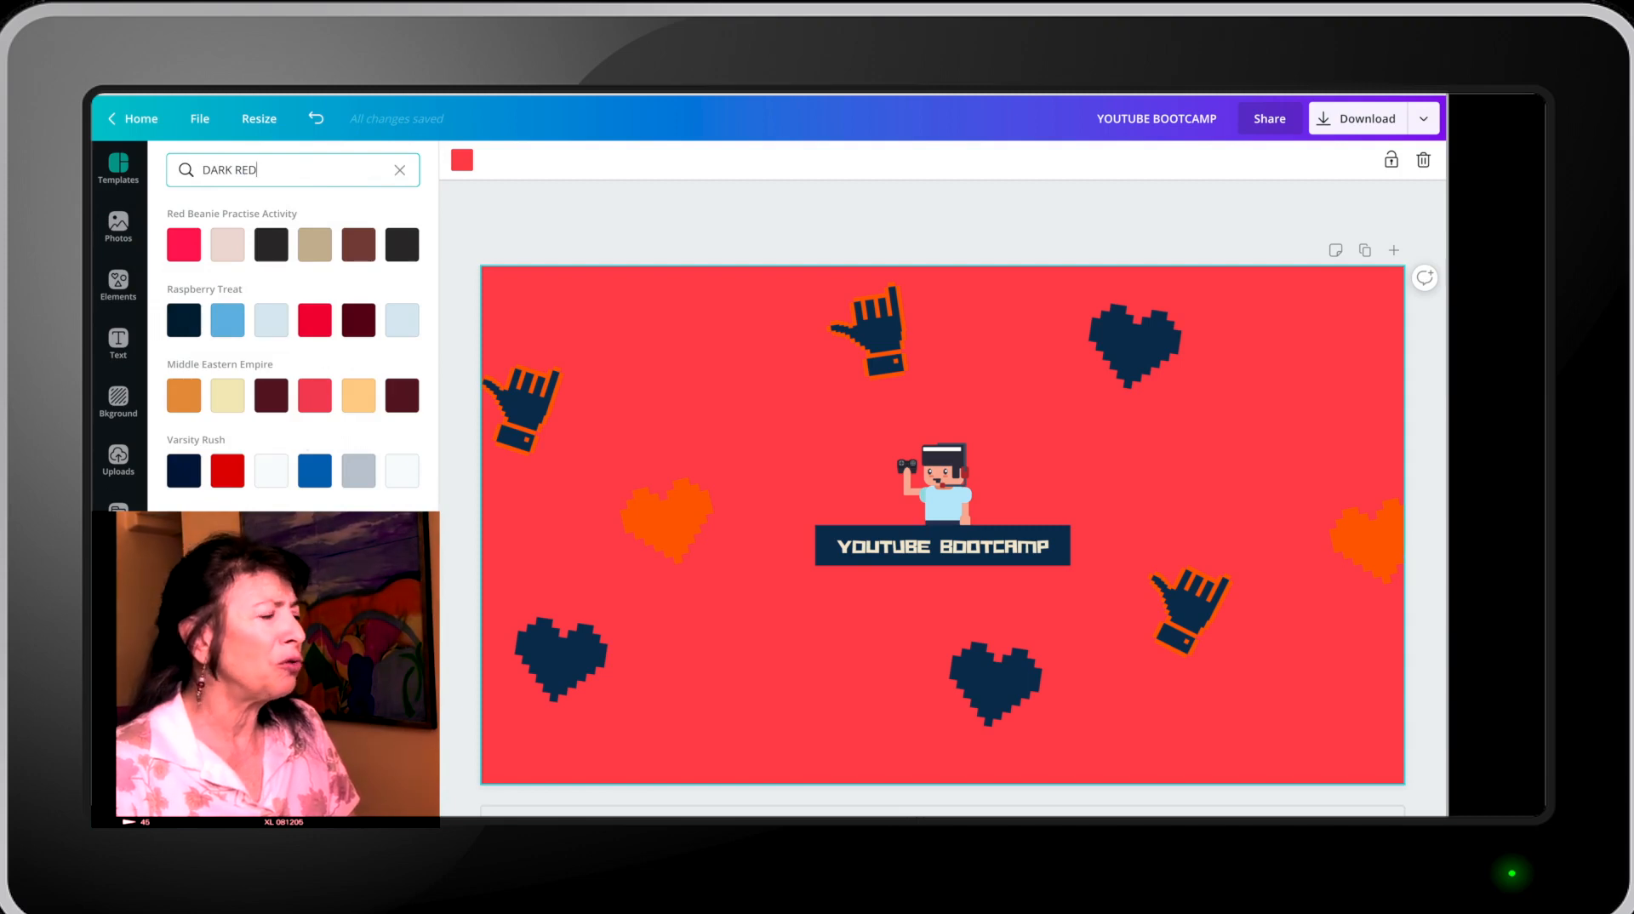
{"action": "left_click", "coordinate": [228, 471]}
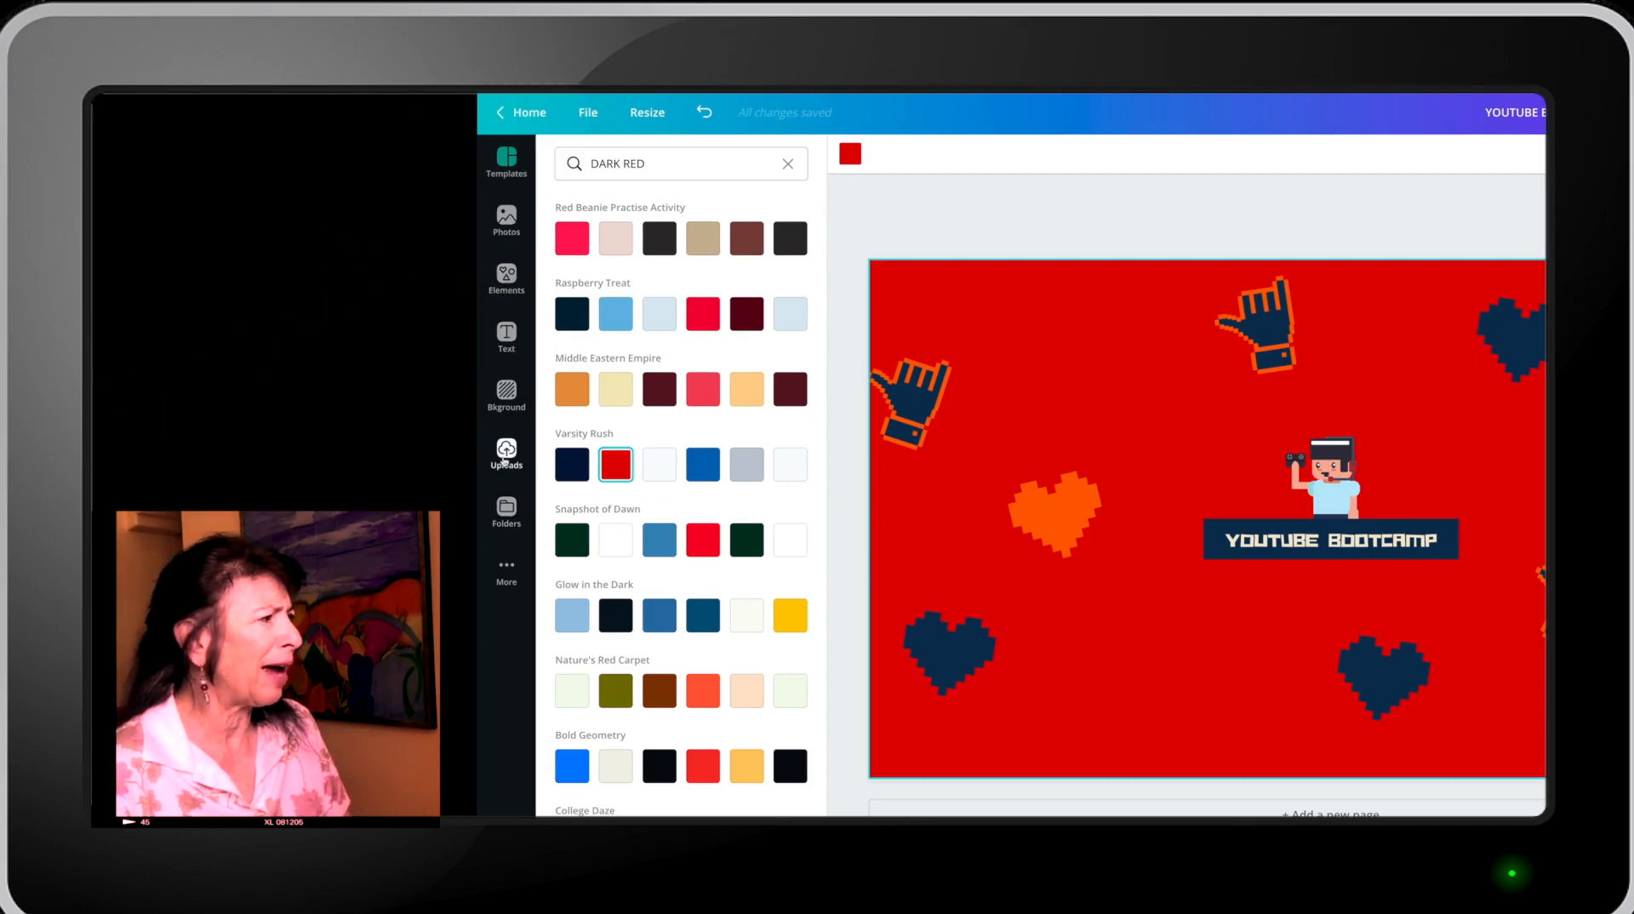
Browse the background library and try the pink swirl and the blue sky with magenta building from the Abstract category.
{"action": "left_click", "coordinate": [506, 396]}
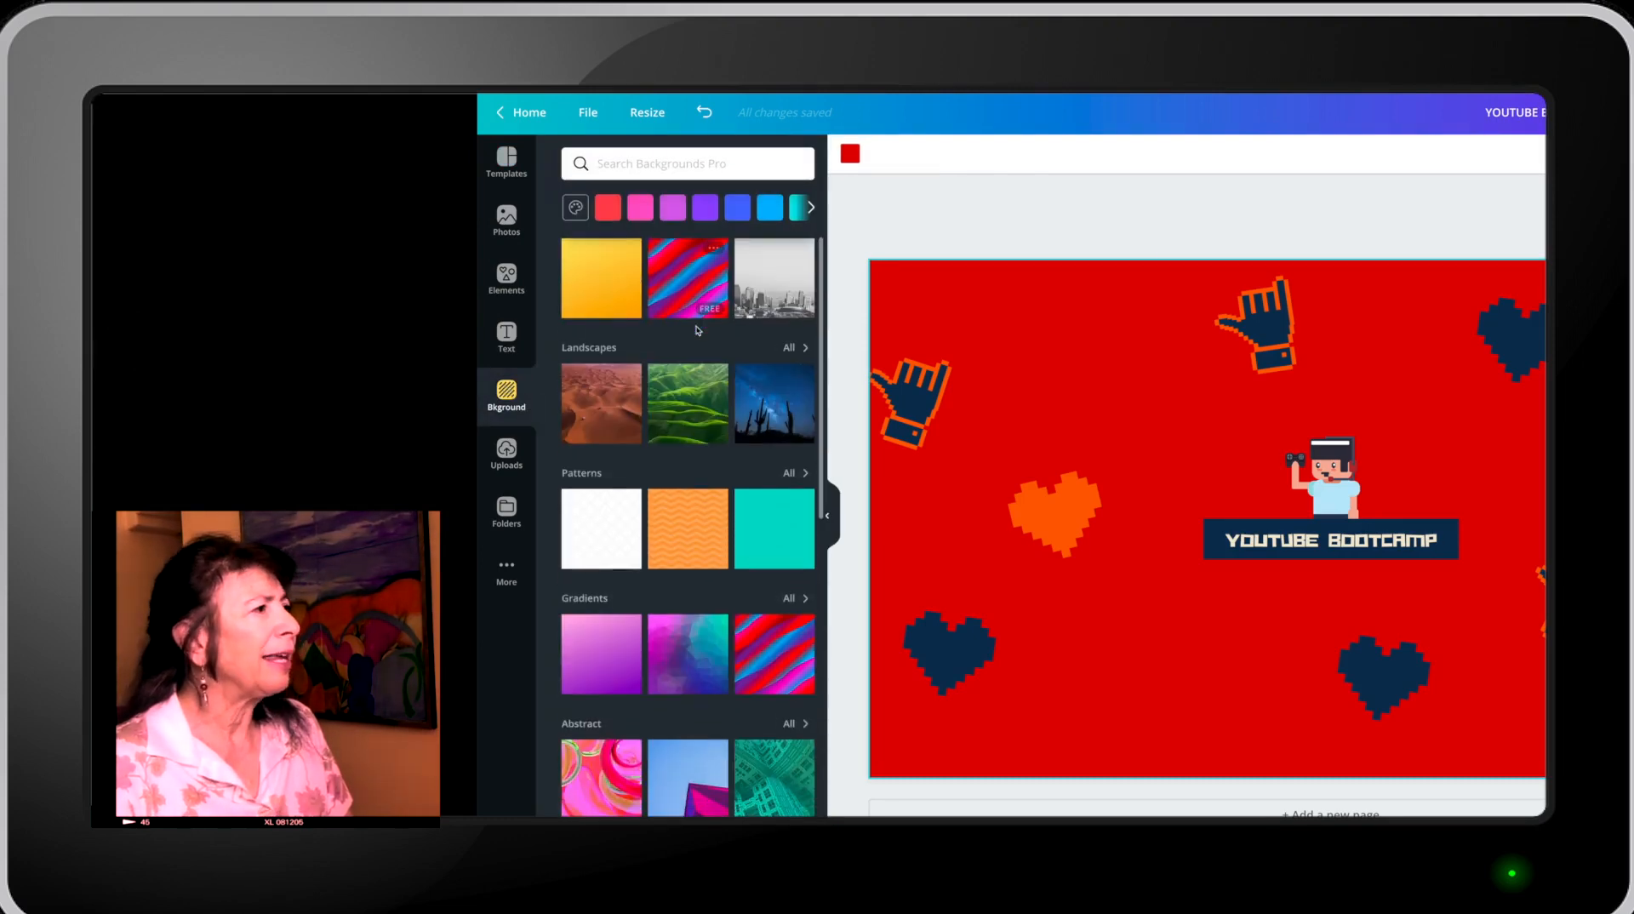
{"action": "scroll", "coordinate": [696, 330], "scroll_direction": "down", "scroll_amount": 3}
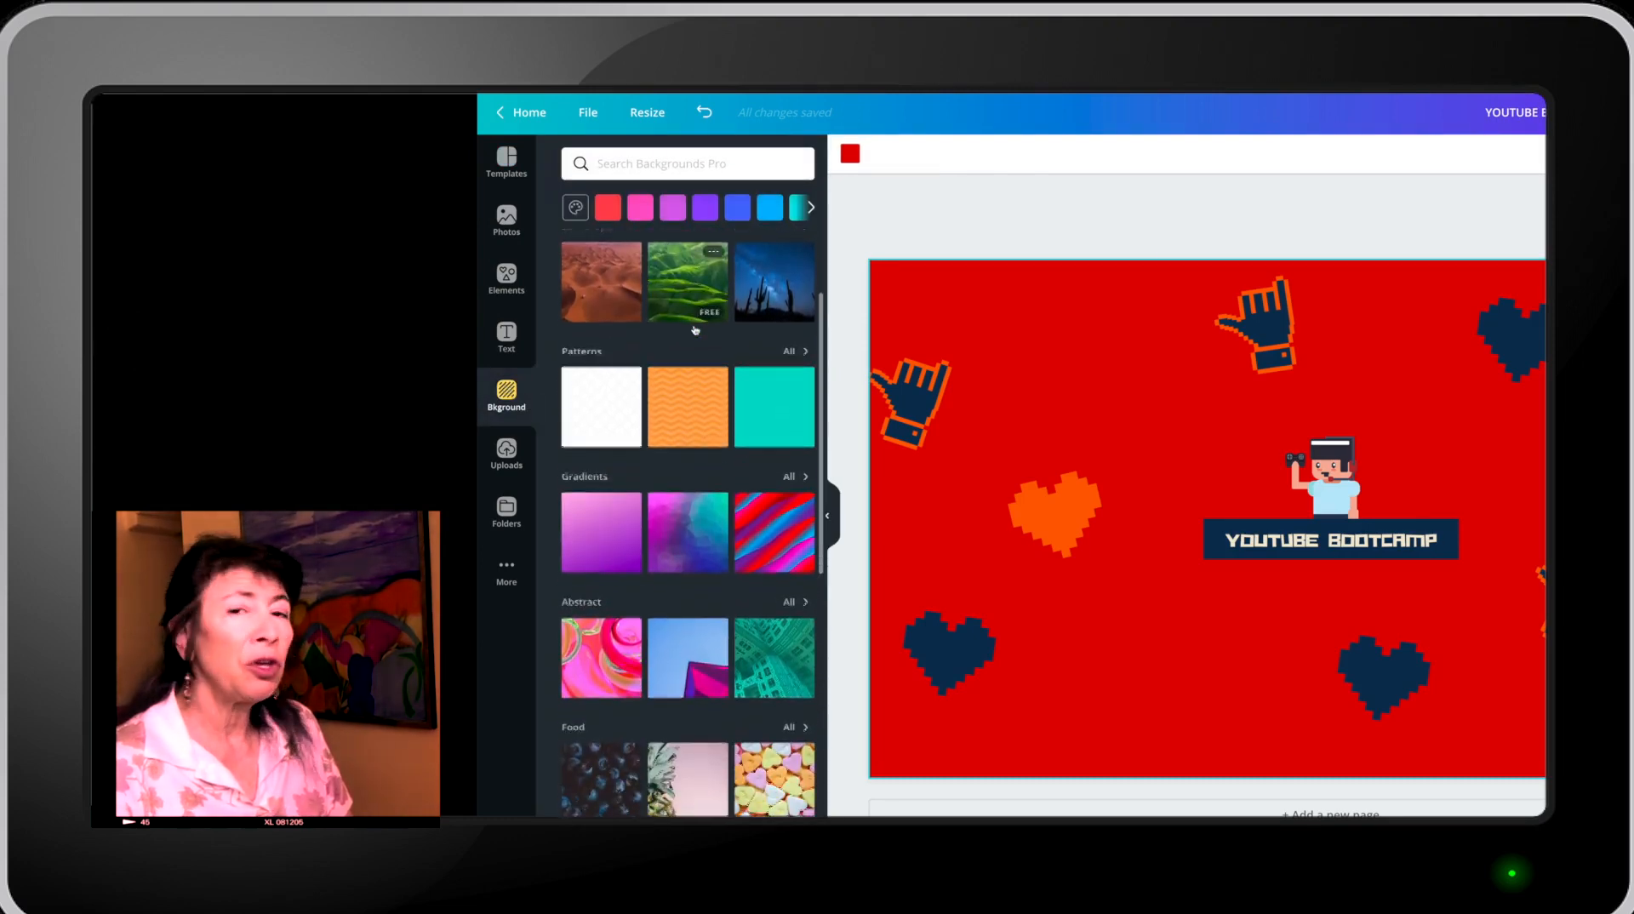
{"action": "scroll", "coordinate": [695, 330], "scroll_direction": "down", "scroll_amount": 2}
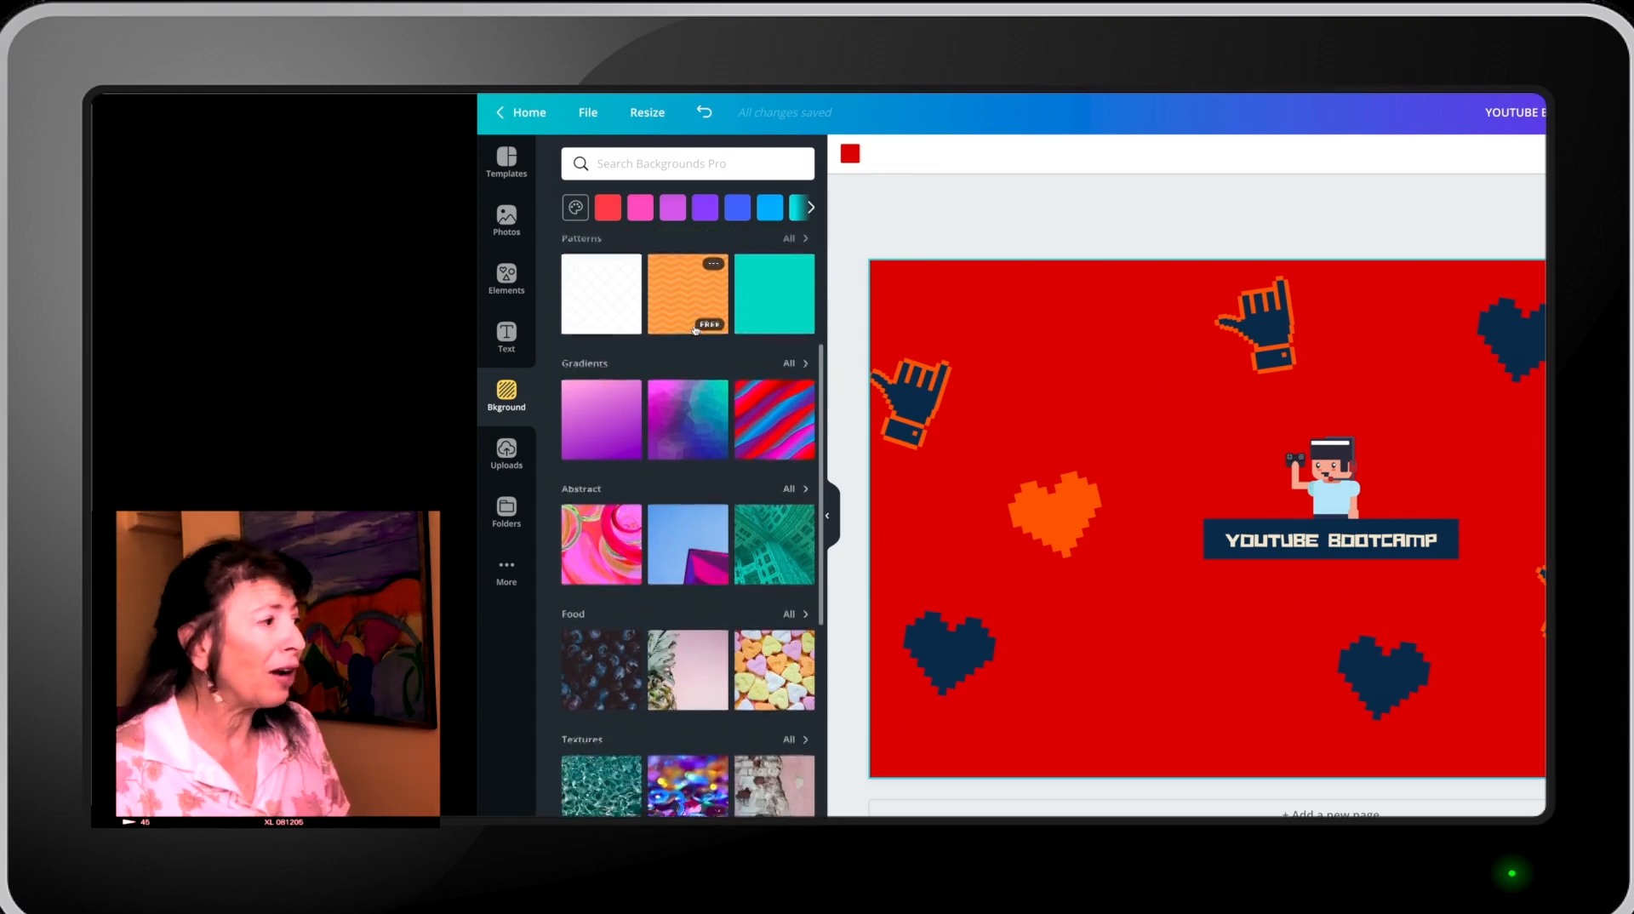
{"action": "scroll", "coordinate": [695, 329], "scroll_direction": "down", "scroll_amount": 1}
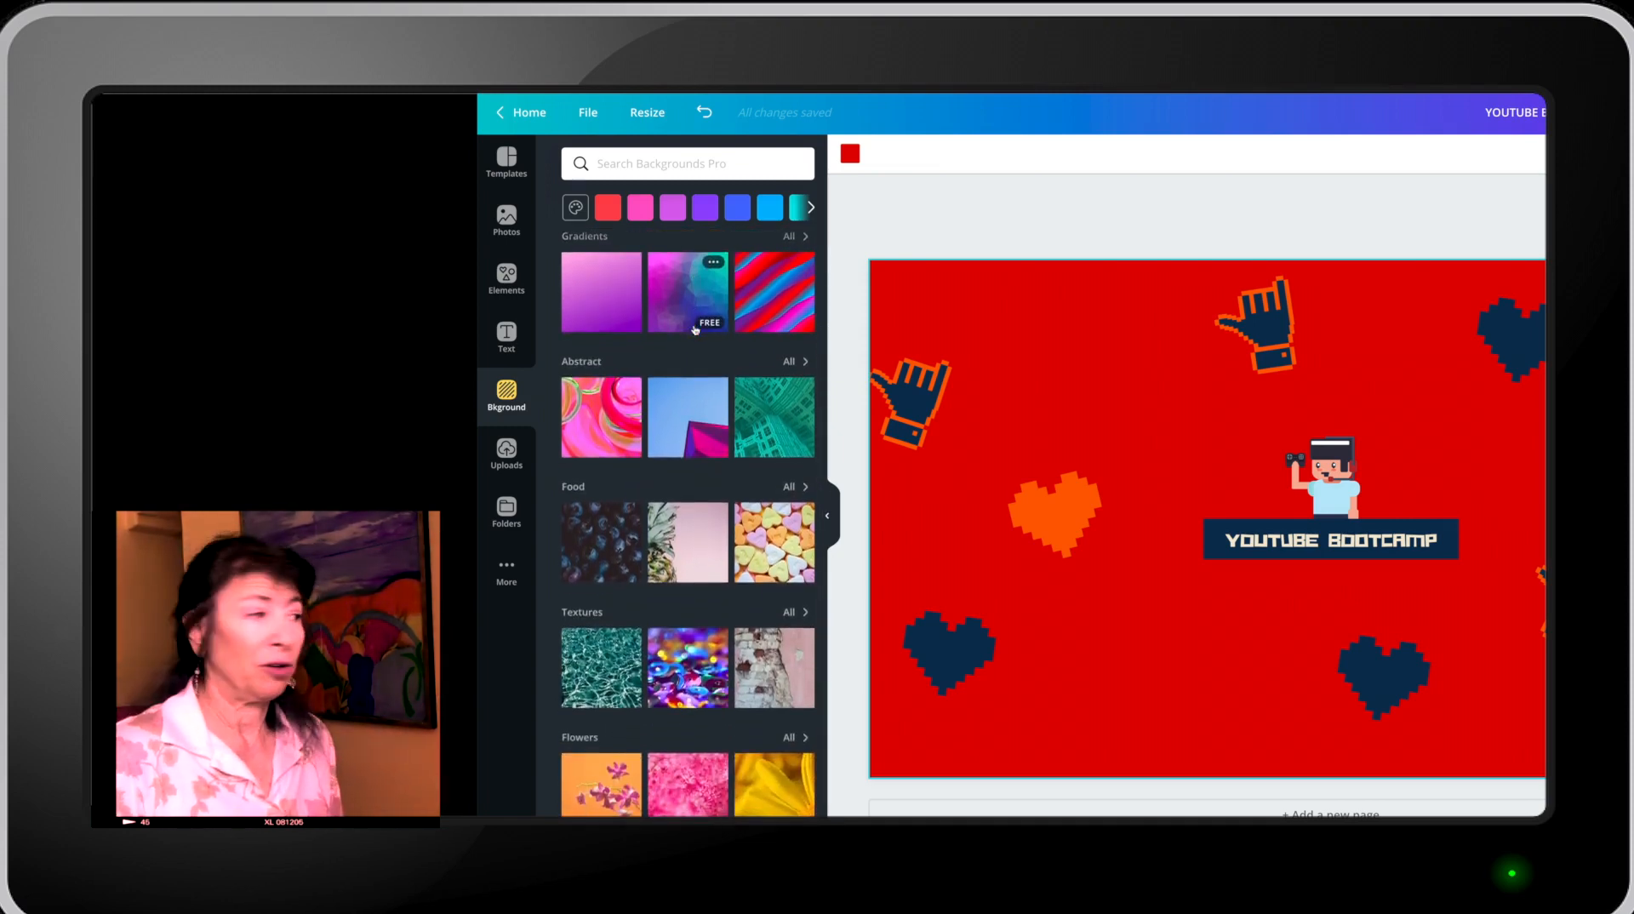
{"action": "scroll", "coordinate": [695, 330], "scroll_direction": "down", "scroll_amount": 1}
{"action": "left_click", "coordinate": [602, 362]}
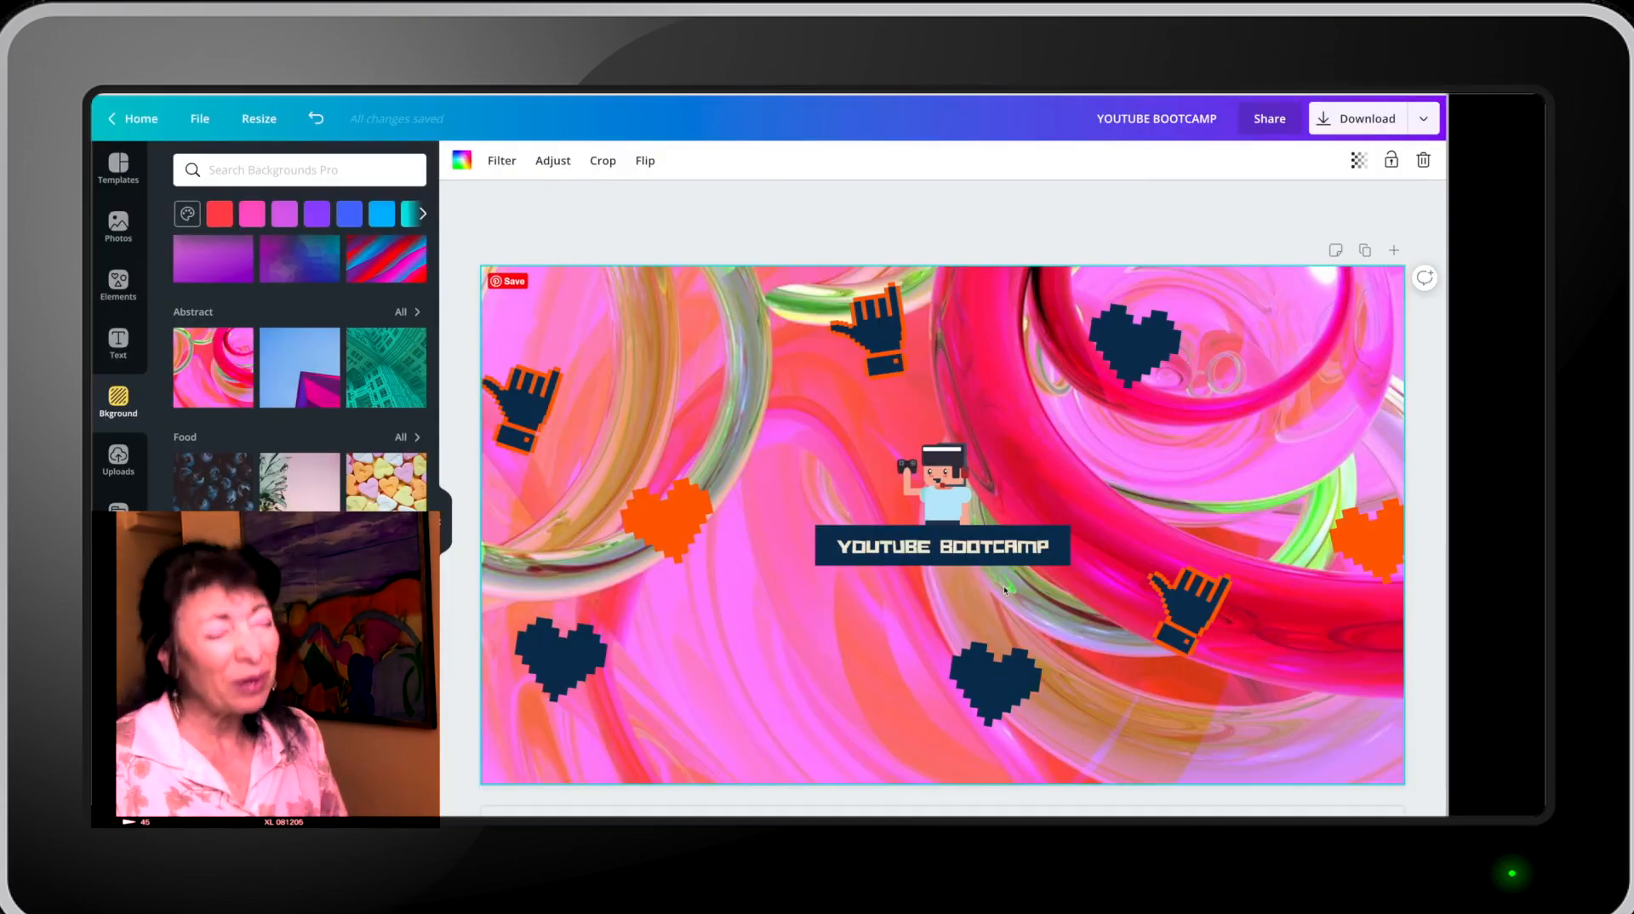
{"action": "left_click", "coordinate": [313, 377]}
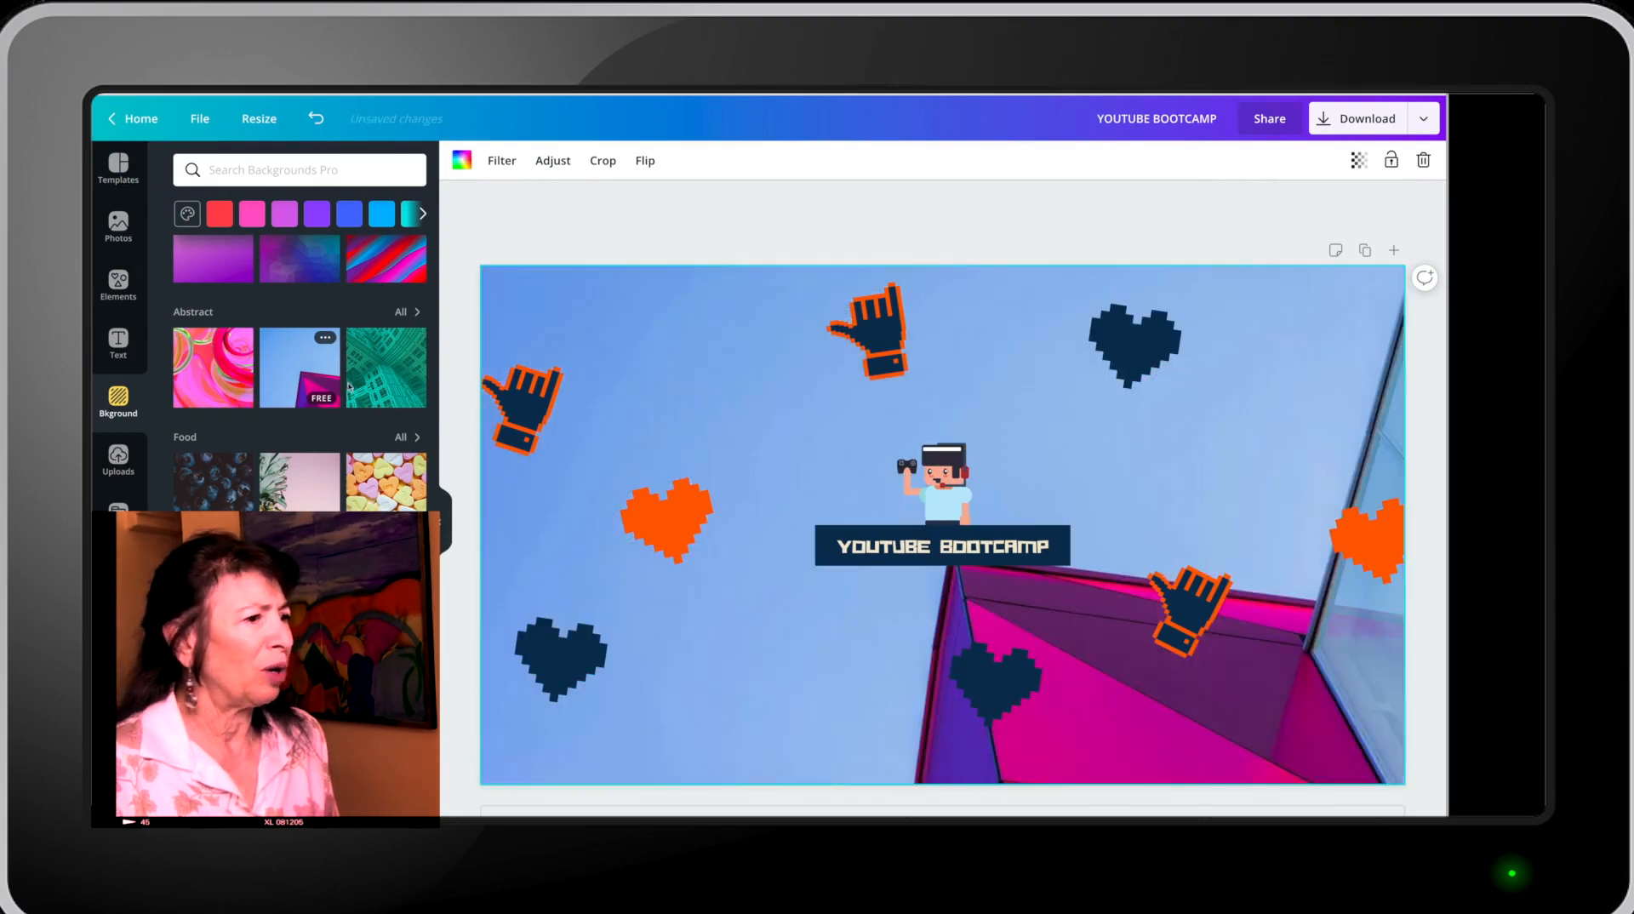
Delete the three hand icons and the upper navy heart from the banner.
{"action": "left_click", "coordinate": [522, 390]}
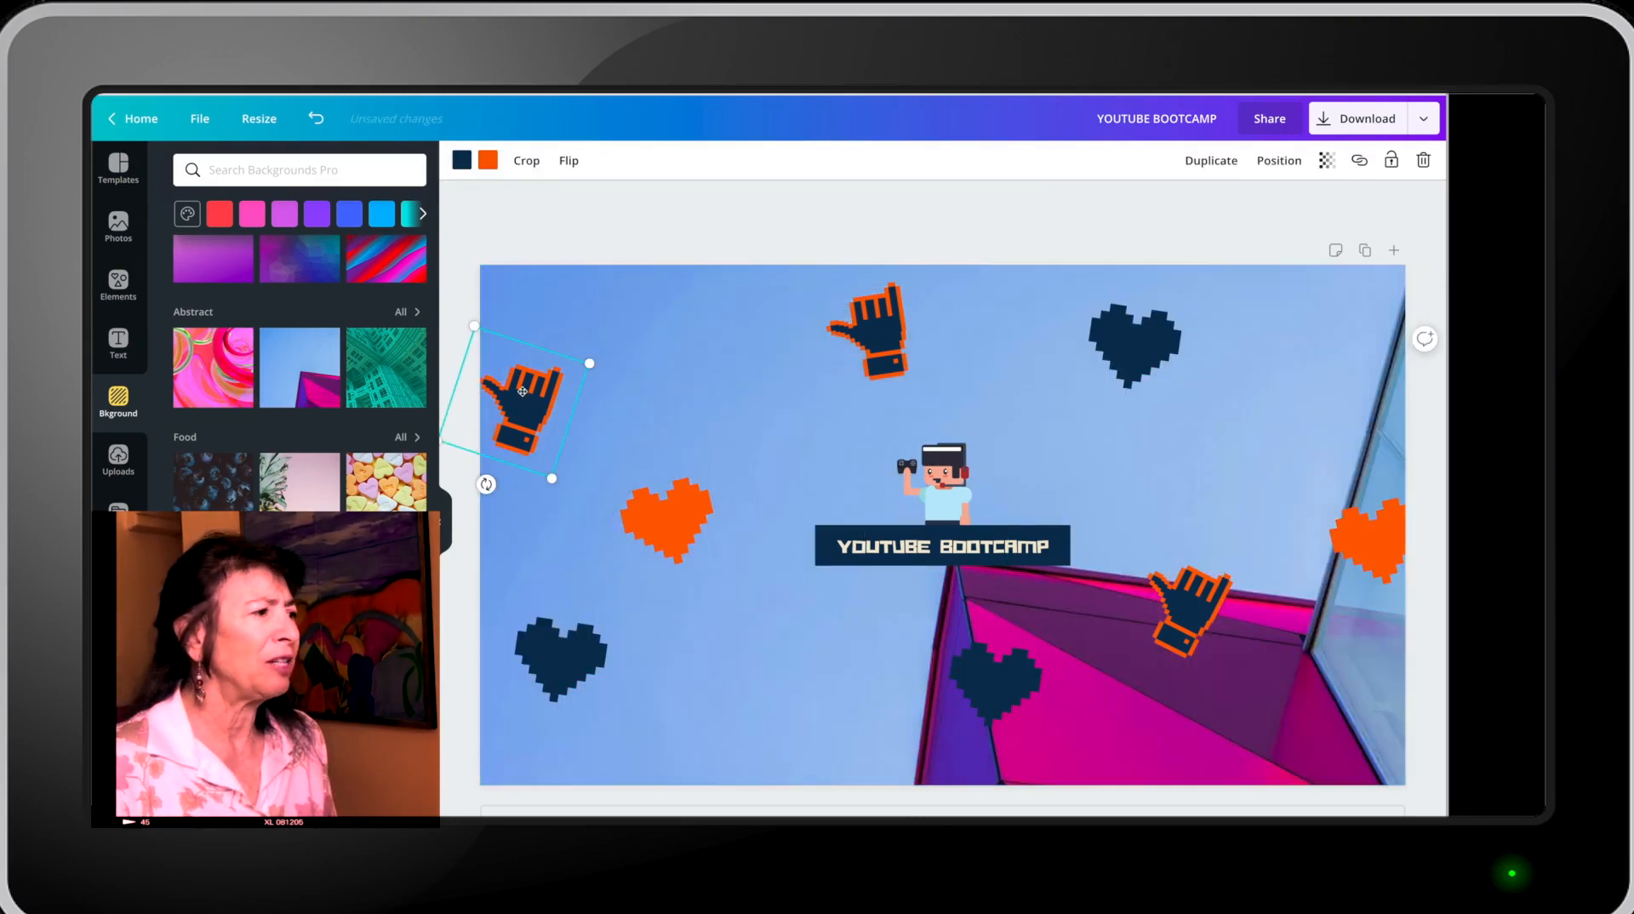
{"action": "left_click", "coordinate": [1422, 160]}
{"action": "left_click", "coordinate": [1423, 160]}
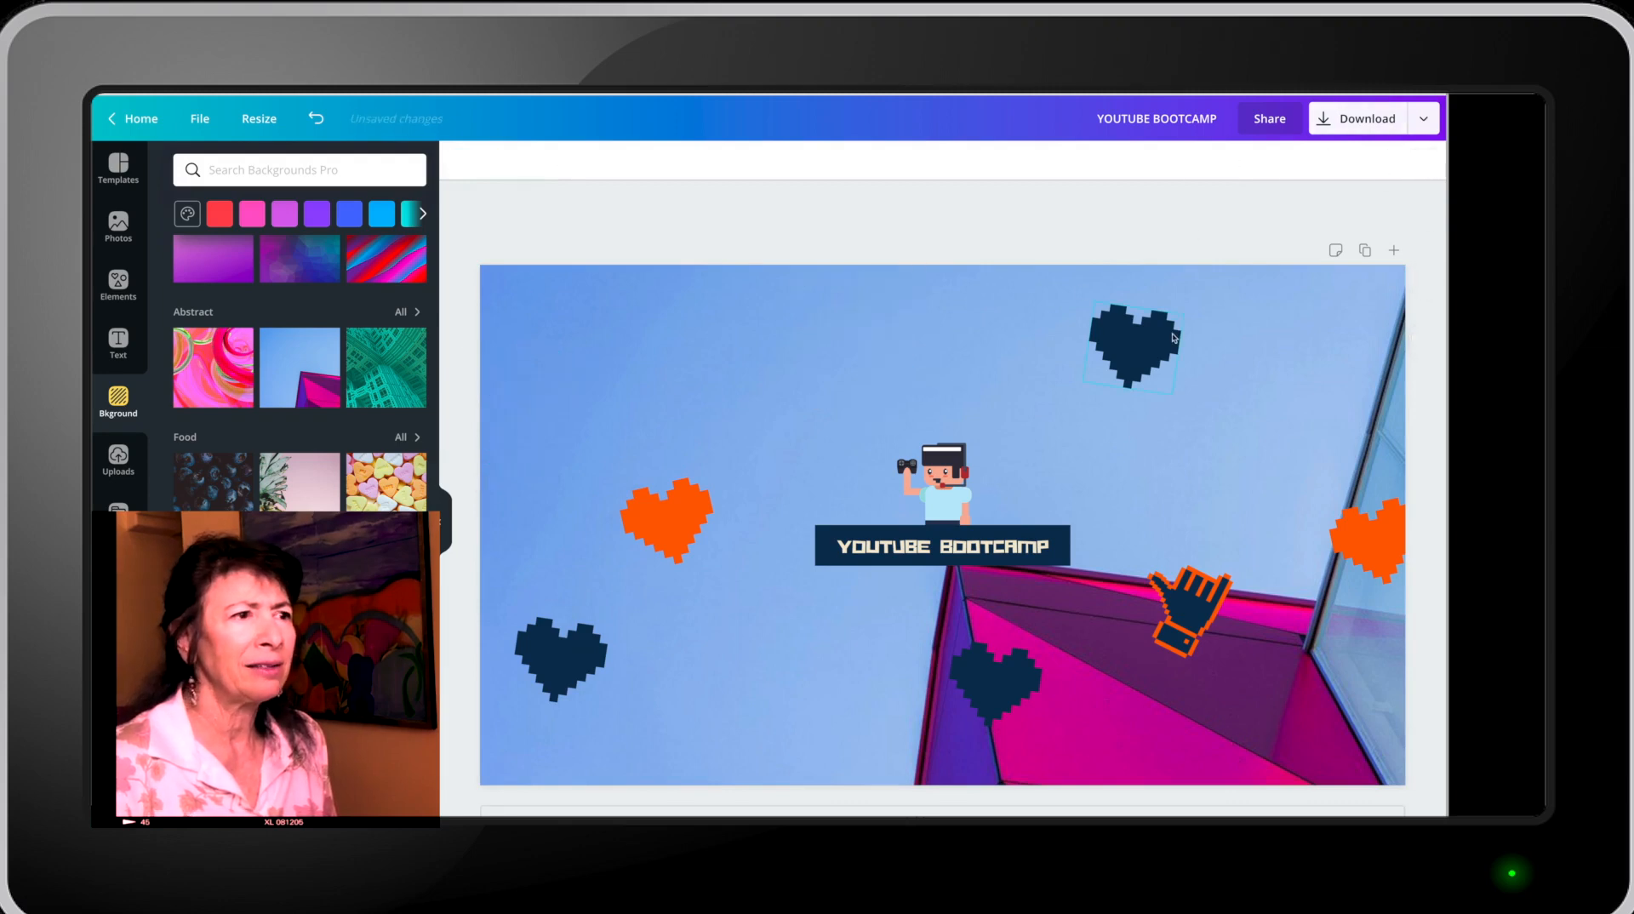
{"action": "left_click", "coordinate": [1157, 341]}
{"action": "left_click", "coordinate": [1423, 160]}
{"action": "left_click", "coordinate": [1209, 577]}
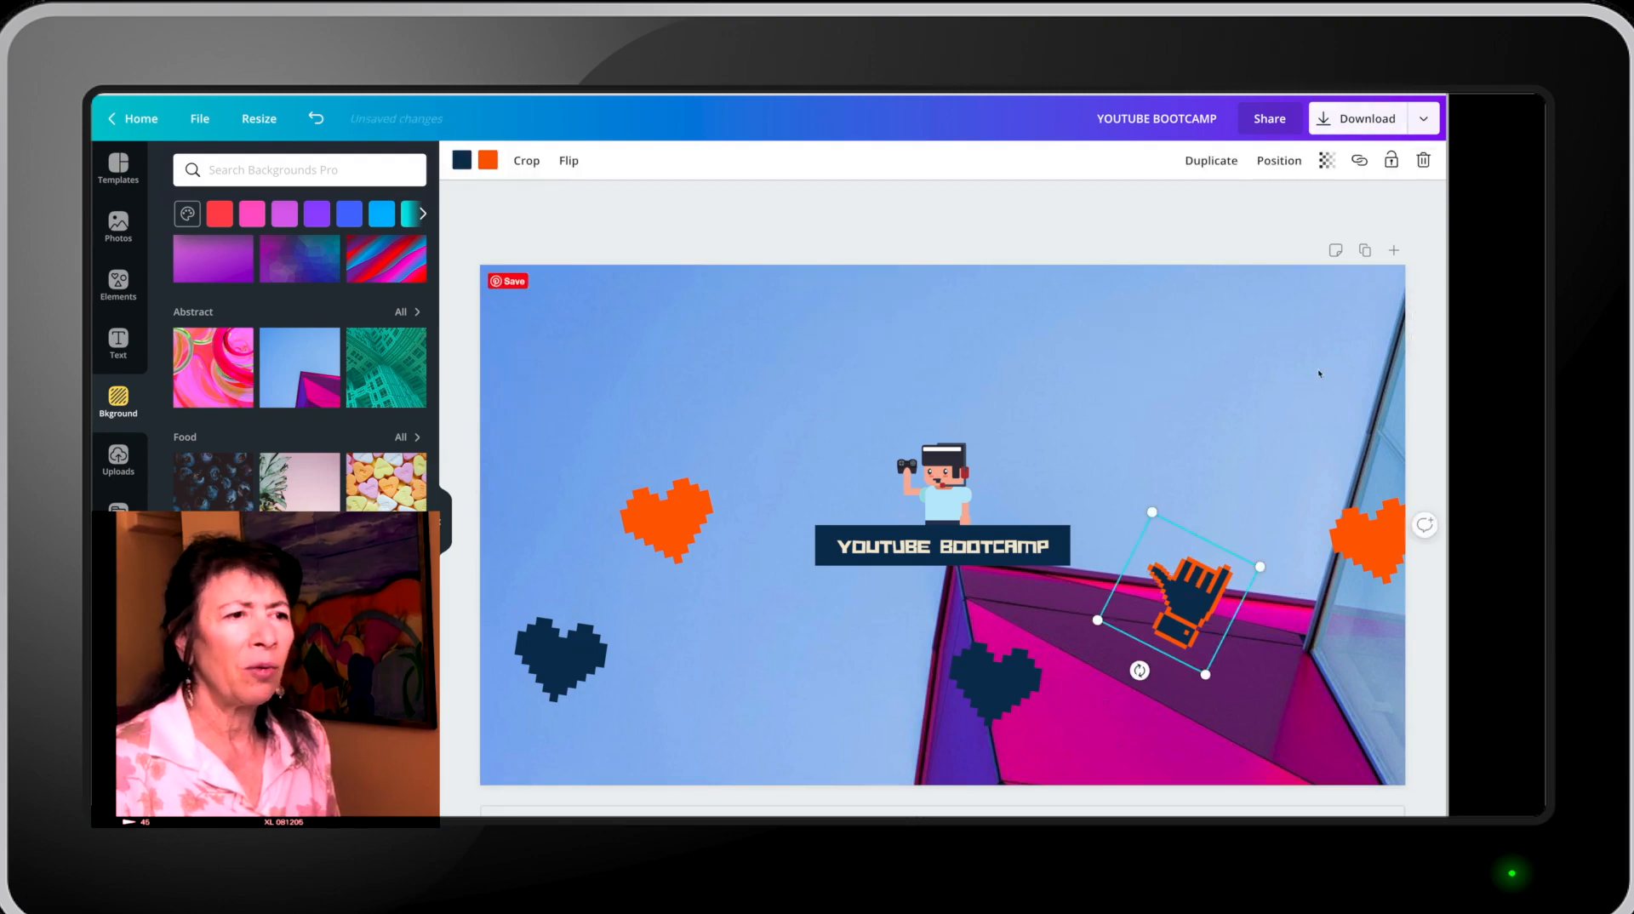
{"action": "left_click", "coordinate": [1423, 160]}
Delete the two orange hearts and the lower-left navy heart from the banner.
{"action": "left_click", "coordinate": [1373, 541]}
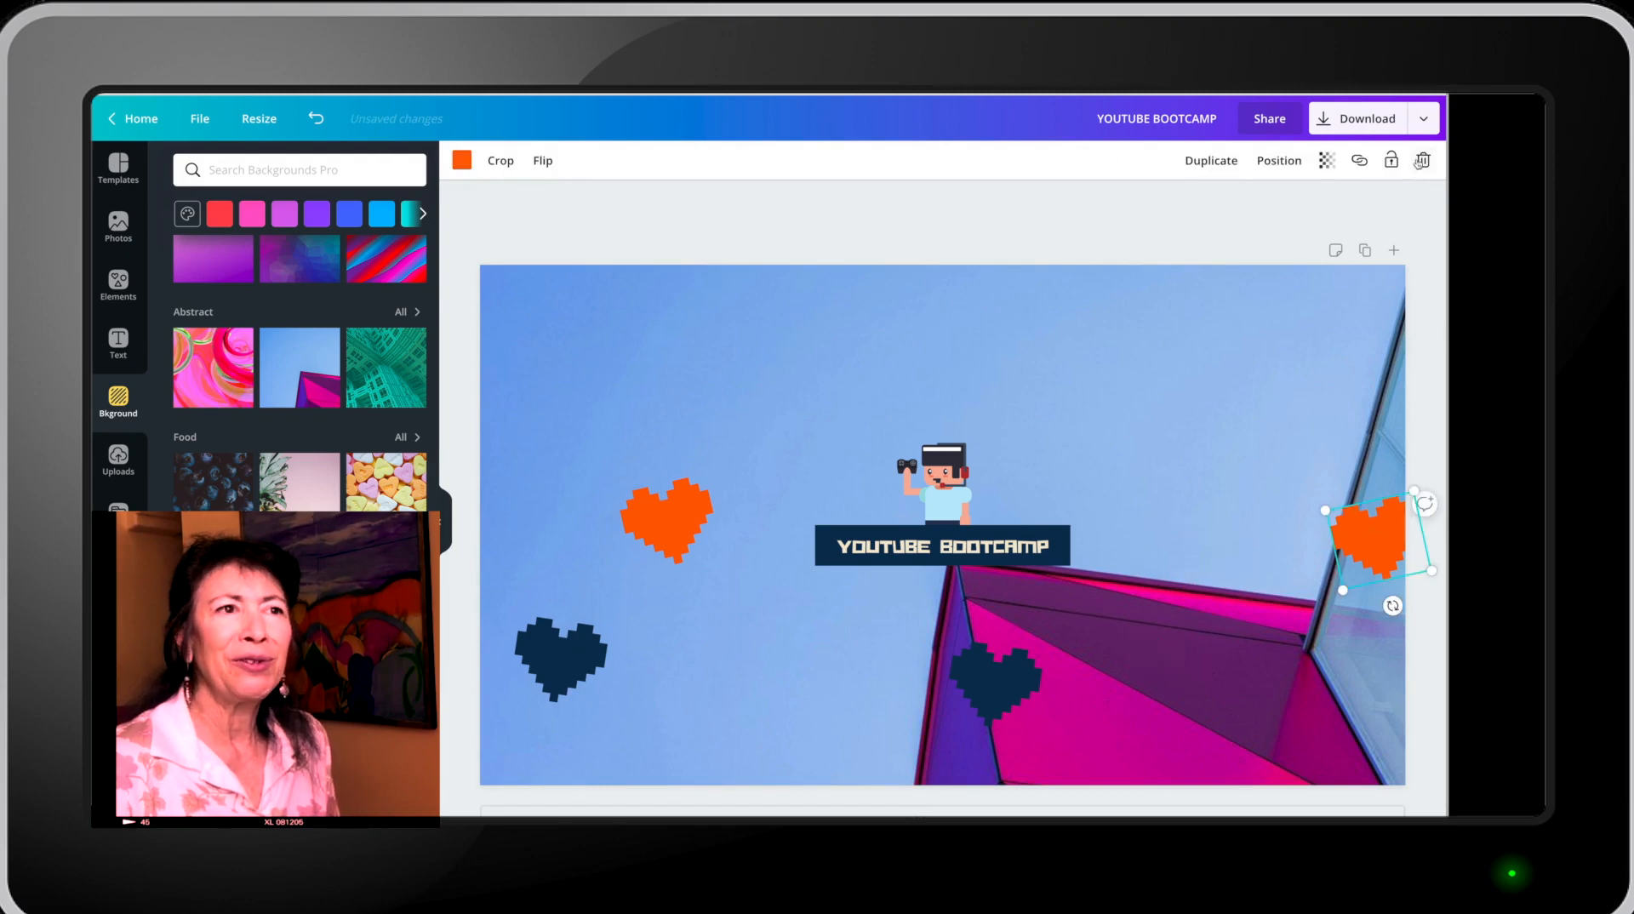
{"action": "left_click", "coordinate": [1423, 160]}
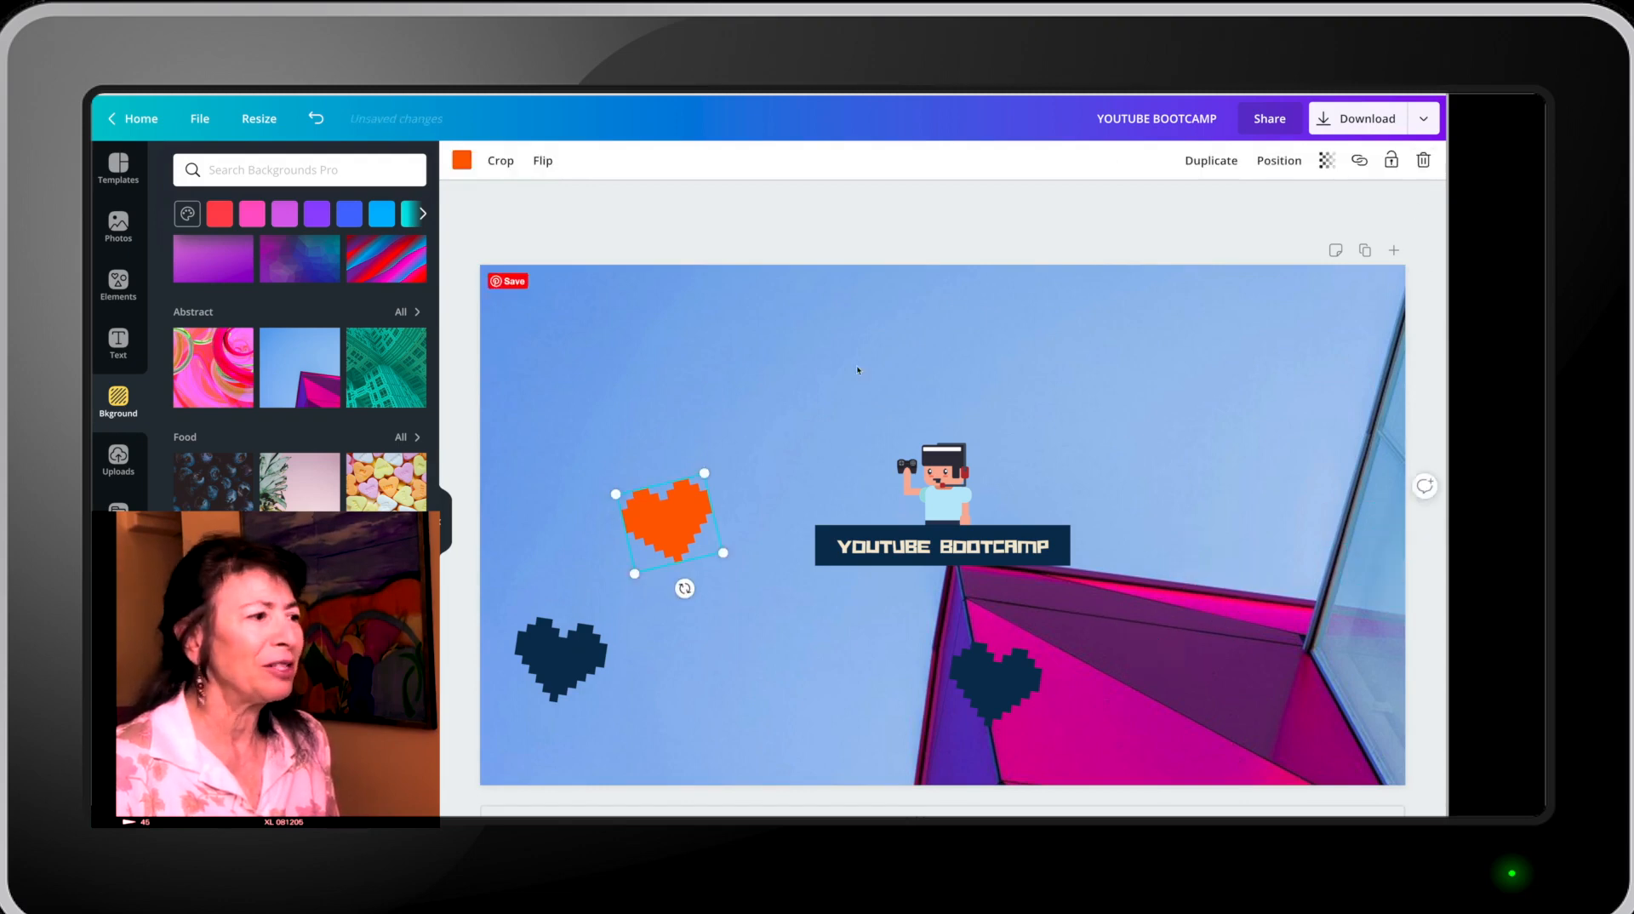
{"action": "left_click", "coordinate": [1422, 160]}
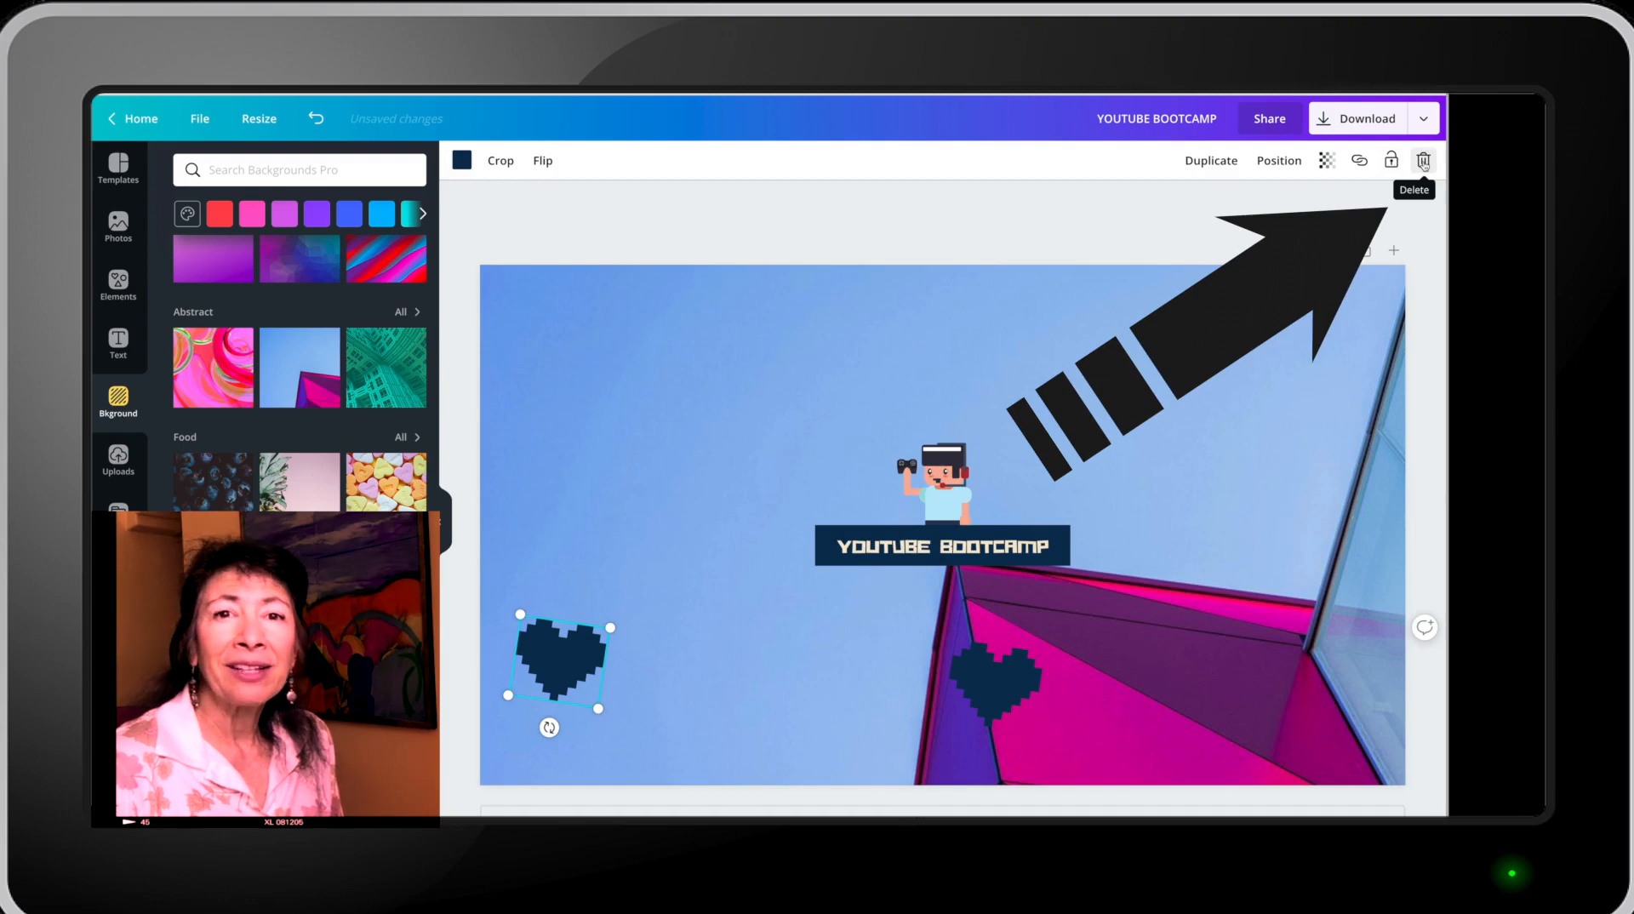
{"action": "left_click", "coordinate": [1423, 160]}
Replace the banner's background image with the solid royal blue default colour.
{"action": "left_click", "coordinate": [704, 438]}
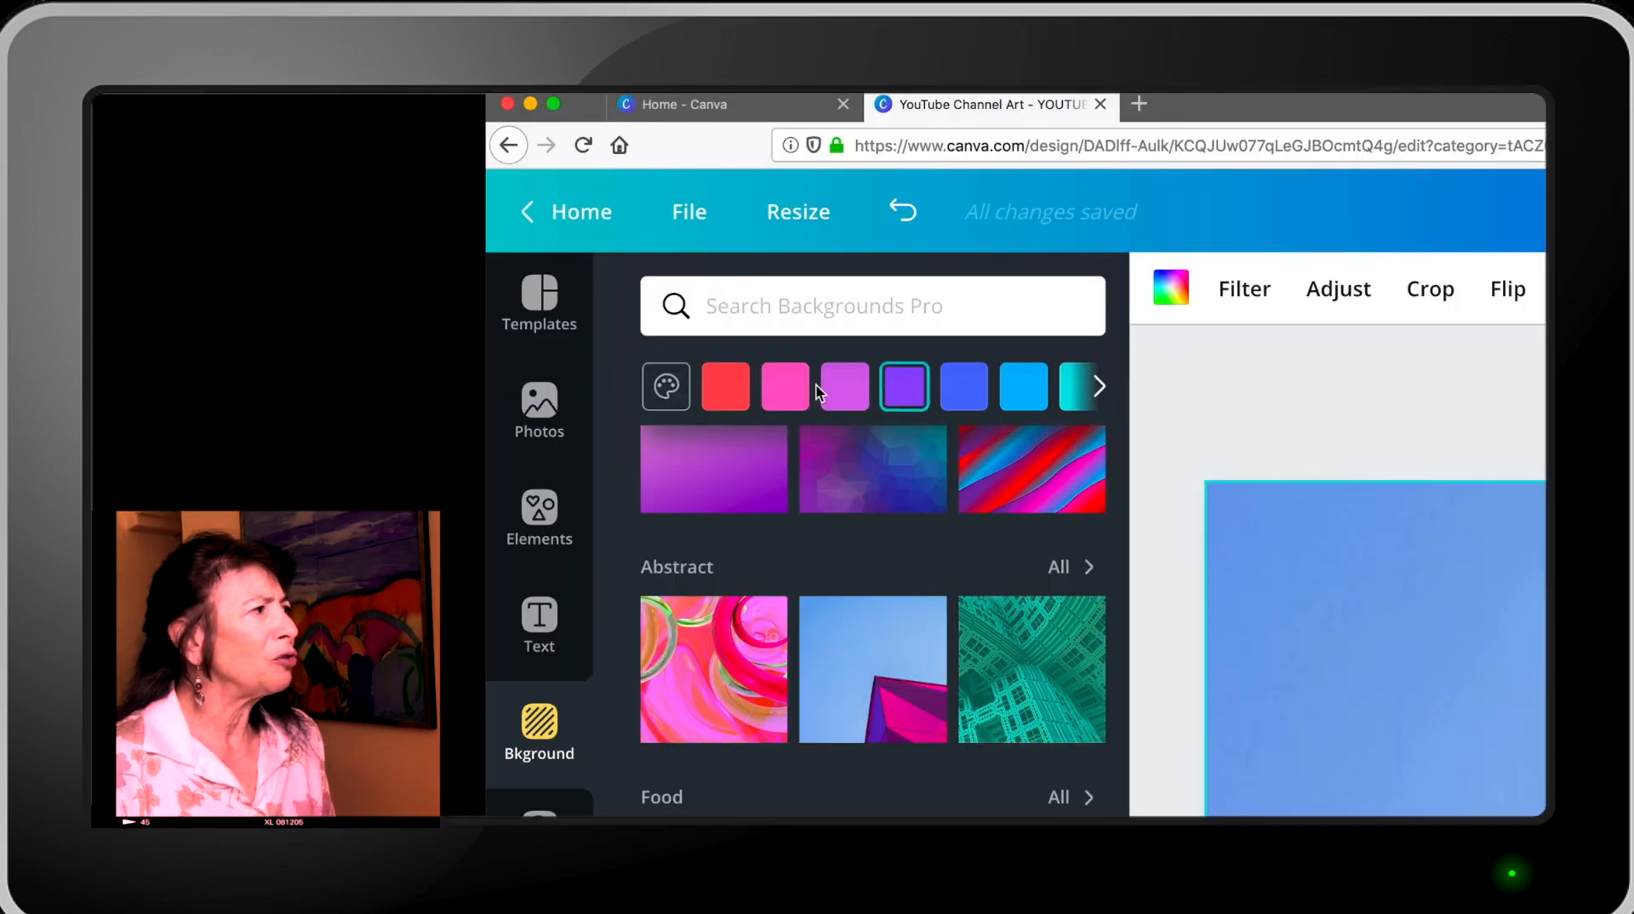
{"action": "left_click", "coordinate": [965, 388]}
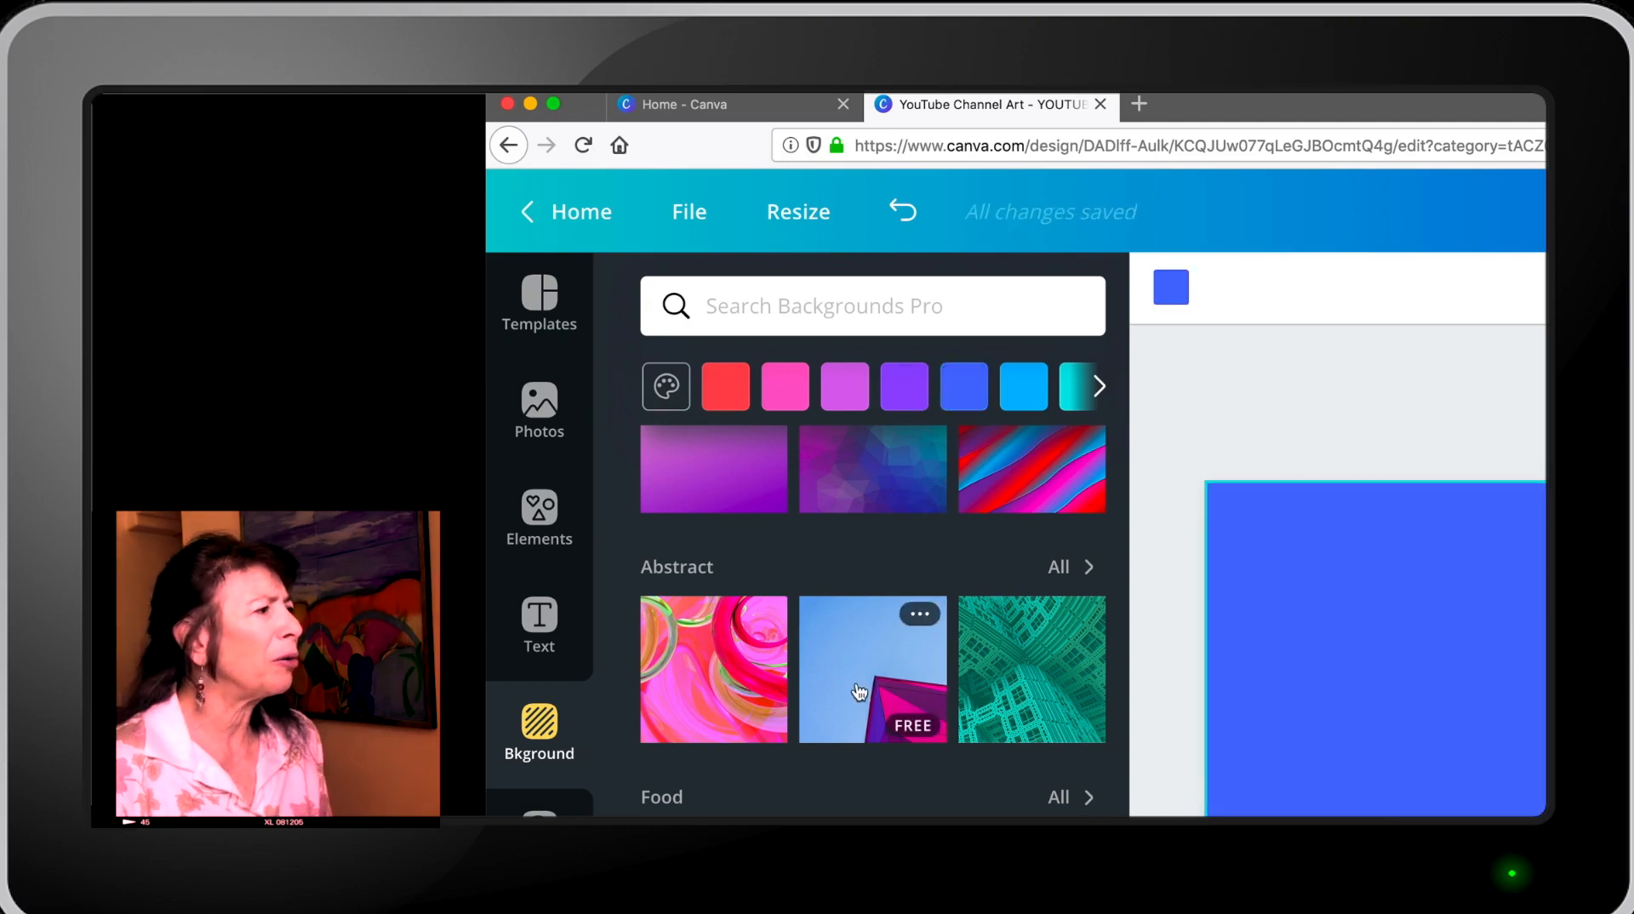
Try the green Abstract building pattern, the solid yellow colour and the pineapple Food photo as the banner's background.
{"action": "left_click", "coordinate": [1070, 687]}
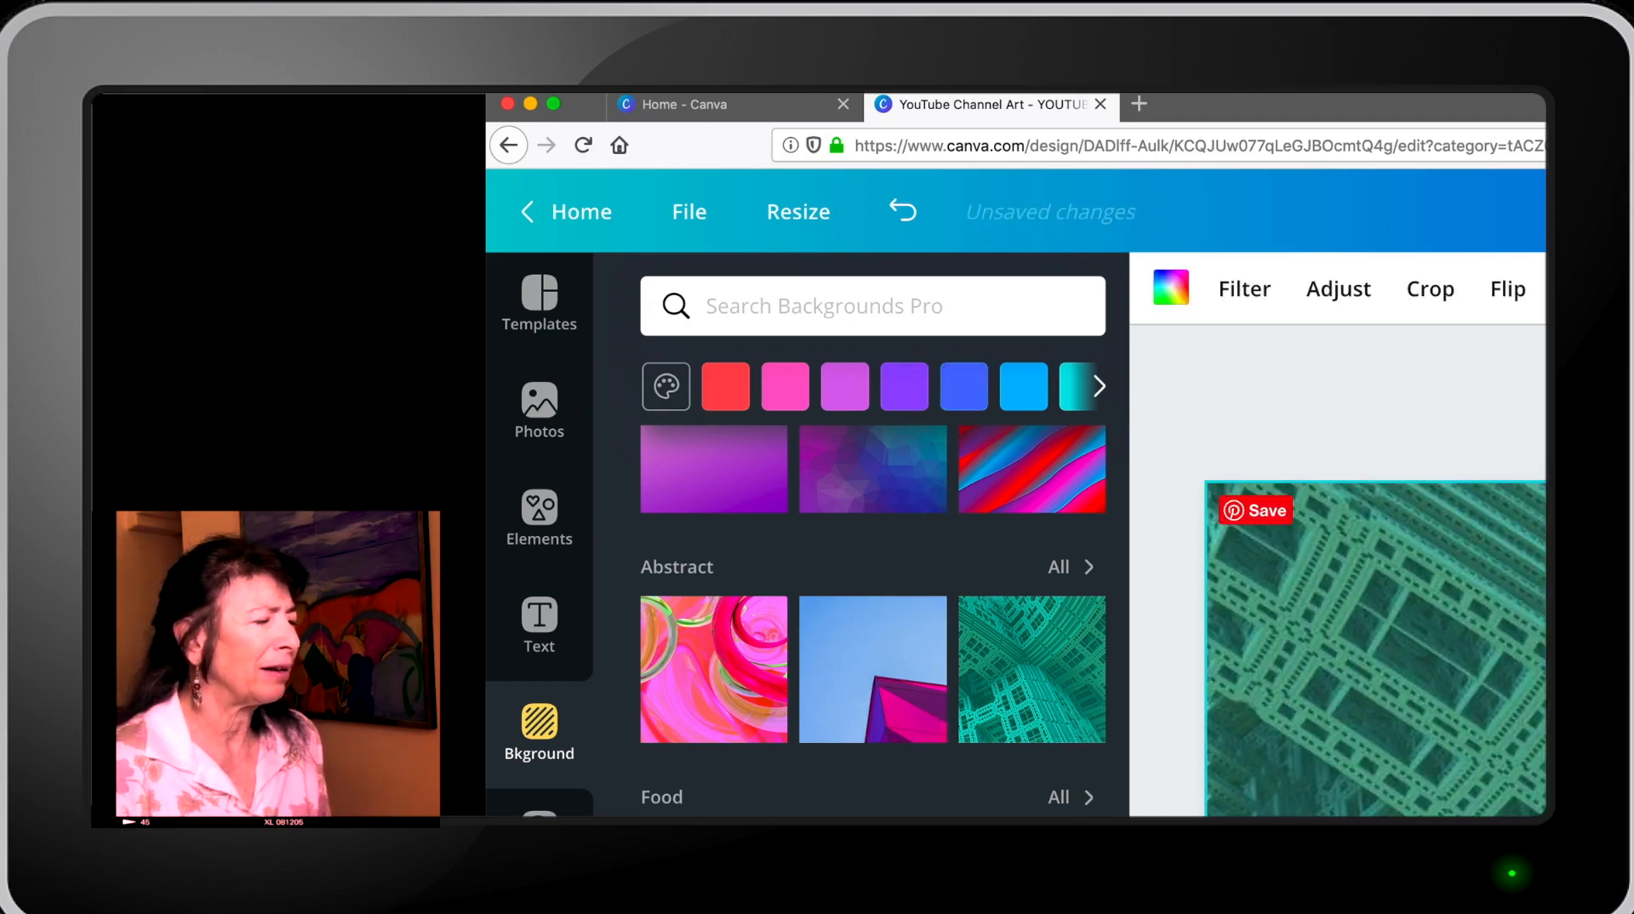
{"action": "left_click", "coordinate": [1099, 387]}
{"action": "left_click", "coordinate": [802, 386]}
{"action": "left_click", "coordinate": [922, 386]}
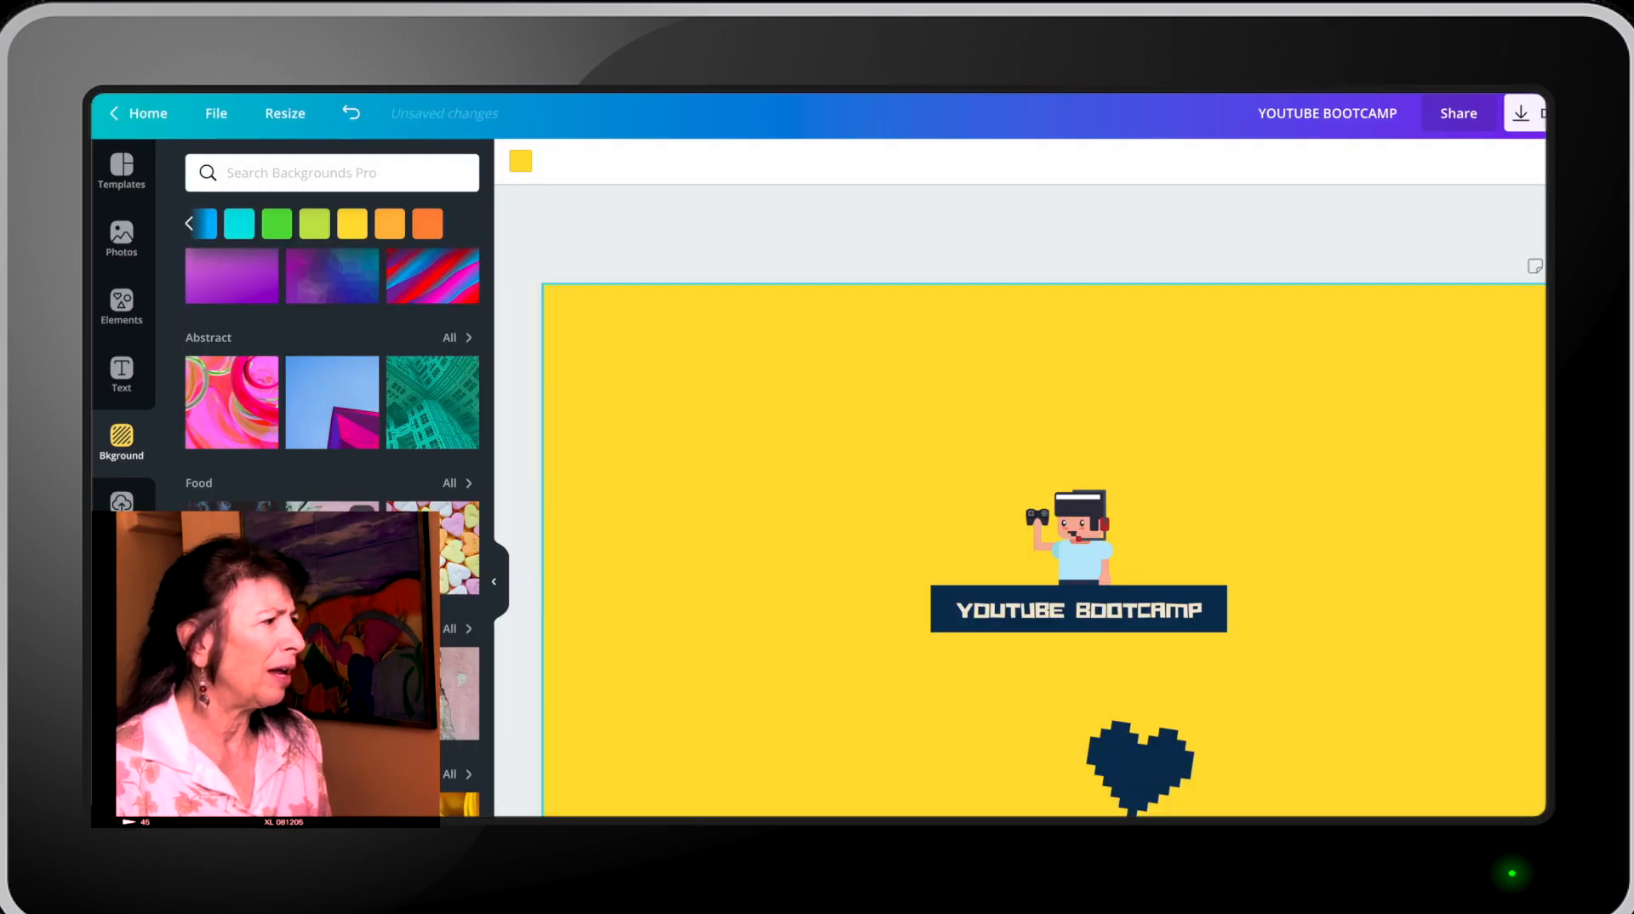
{"action": "left_click", "coordinate": [332, 508]}
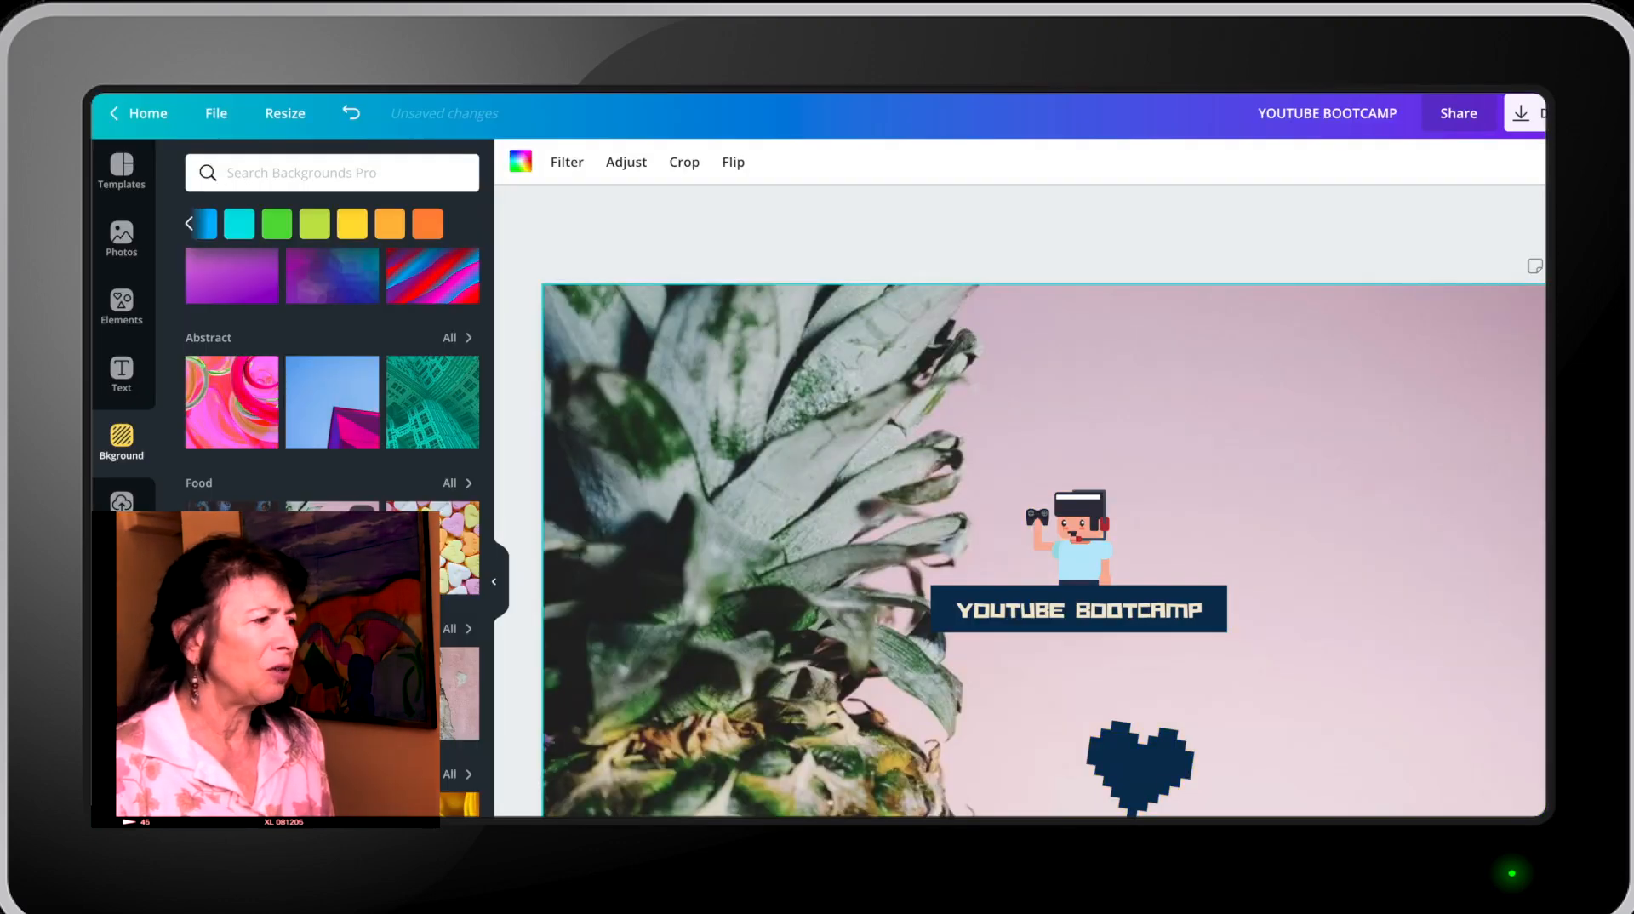
Set the yellow flower close-up from the Flowers category as the banner's background.
{"action": "left_click", "coordinate": [432, 803]}
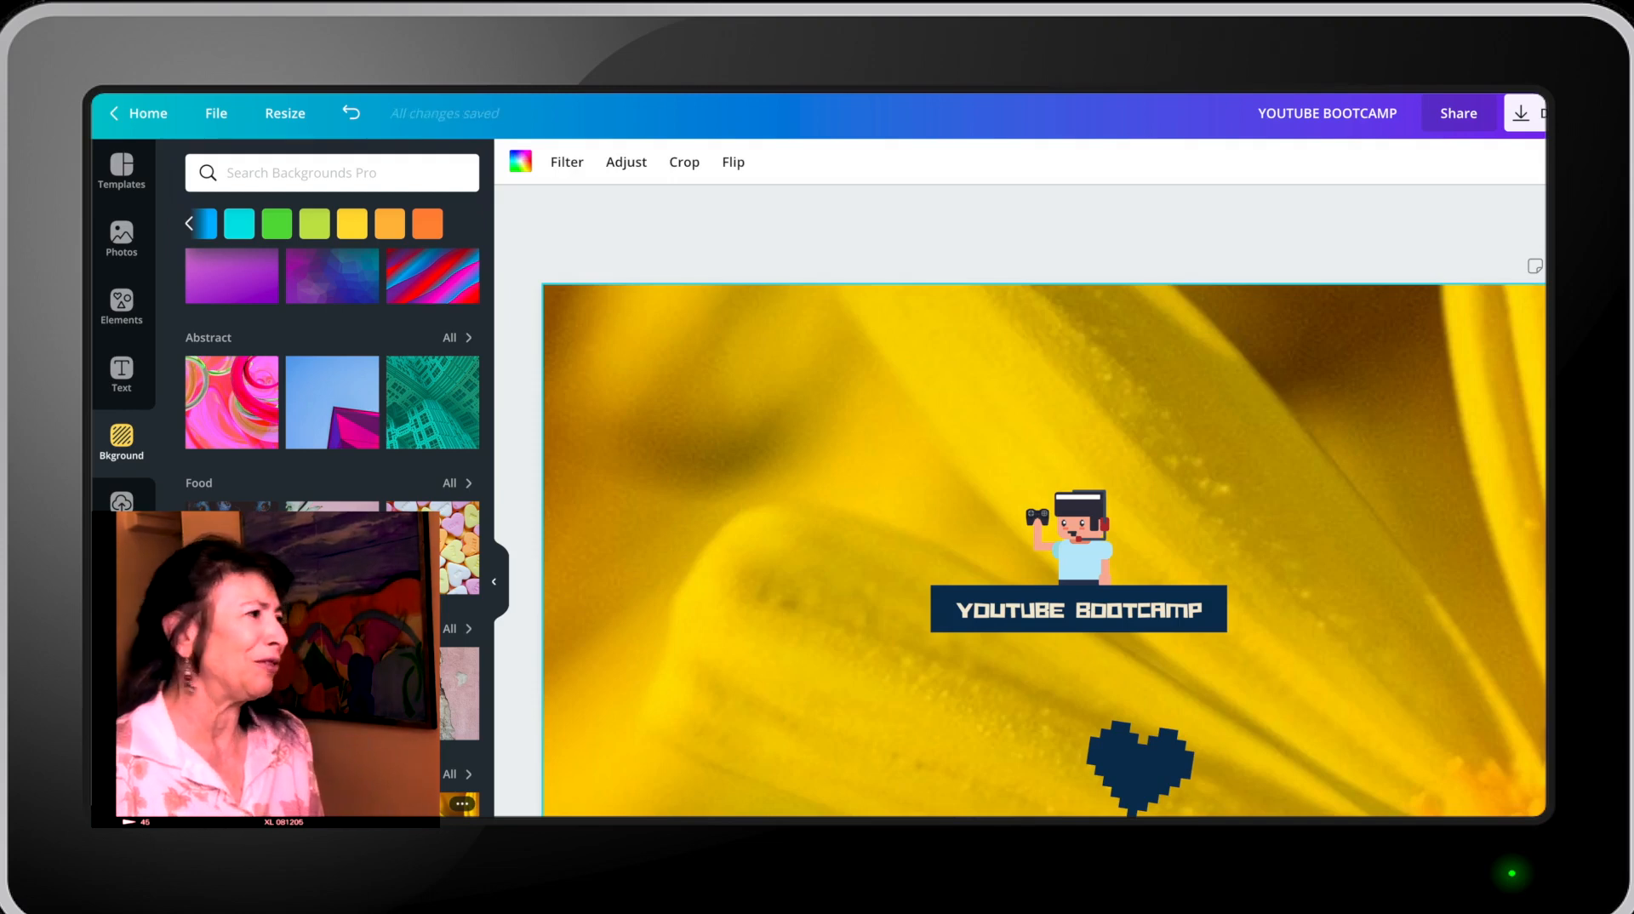
{"action": "scroll", "coordinate": [332, 383], "scroll_direction": "down", "scroll_amount": 1}
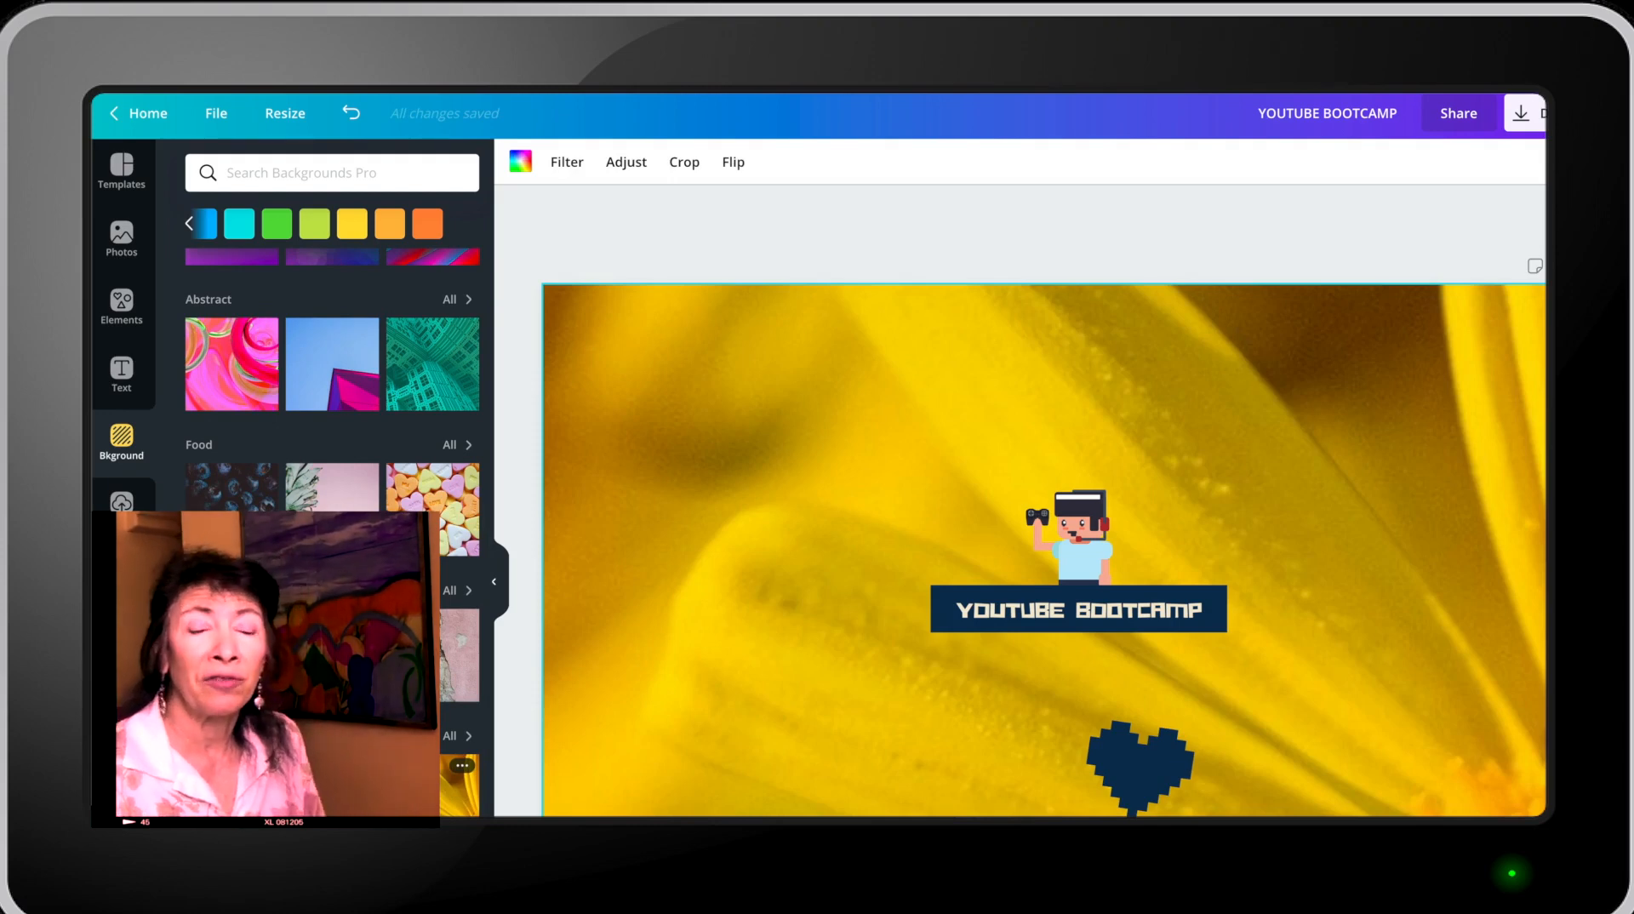
Try the Festive filter on the flower background at intensities of 0, 100 and 54.
{"action": "left_click", "coordinate": [568, 169]}
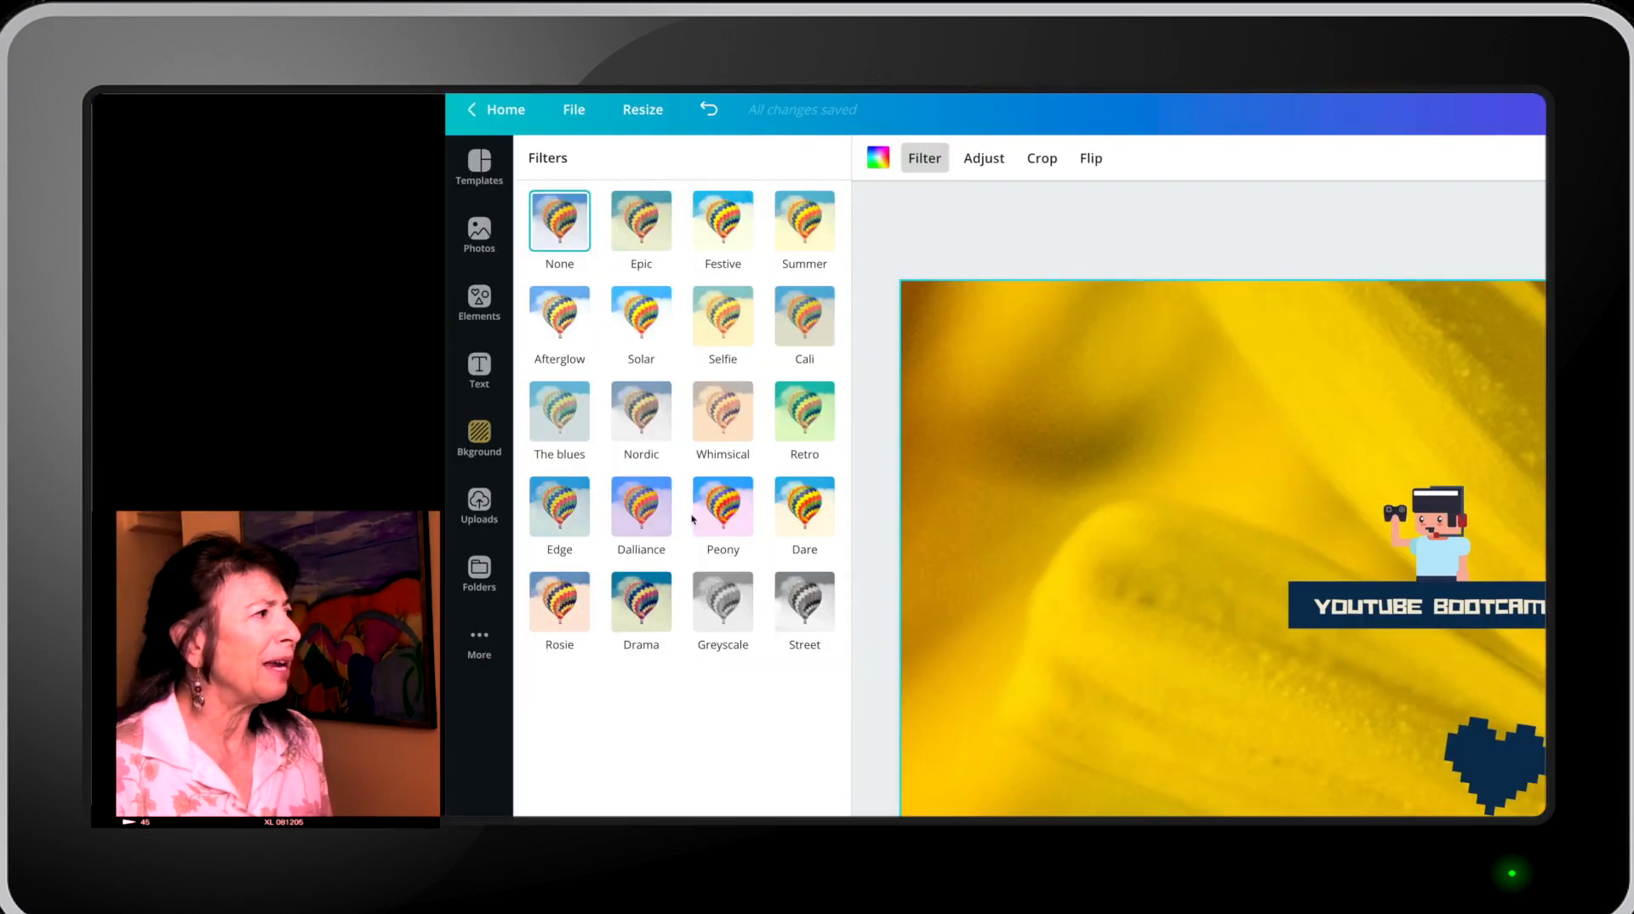
{"action": "left_click", "coordinate": [736, 219]}
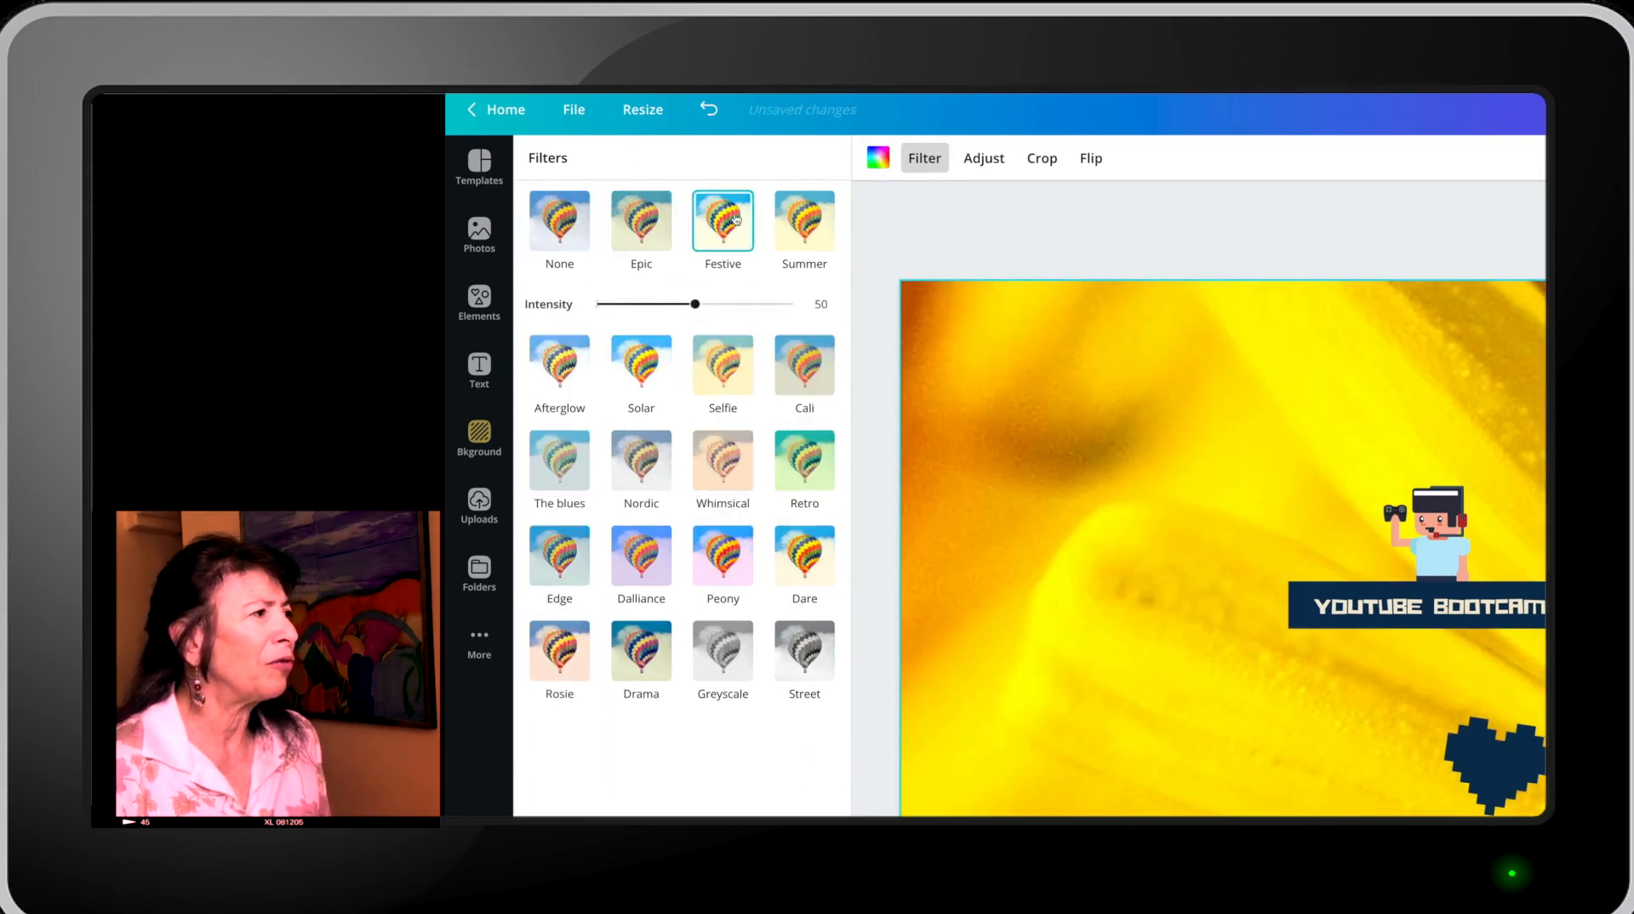
{"action": "left_click_drag", "start_coordinate": [692, 306], "coordinate": [606, 304]}
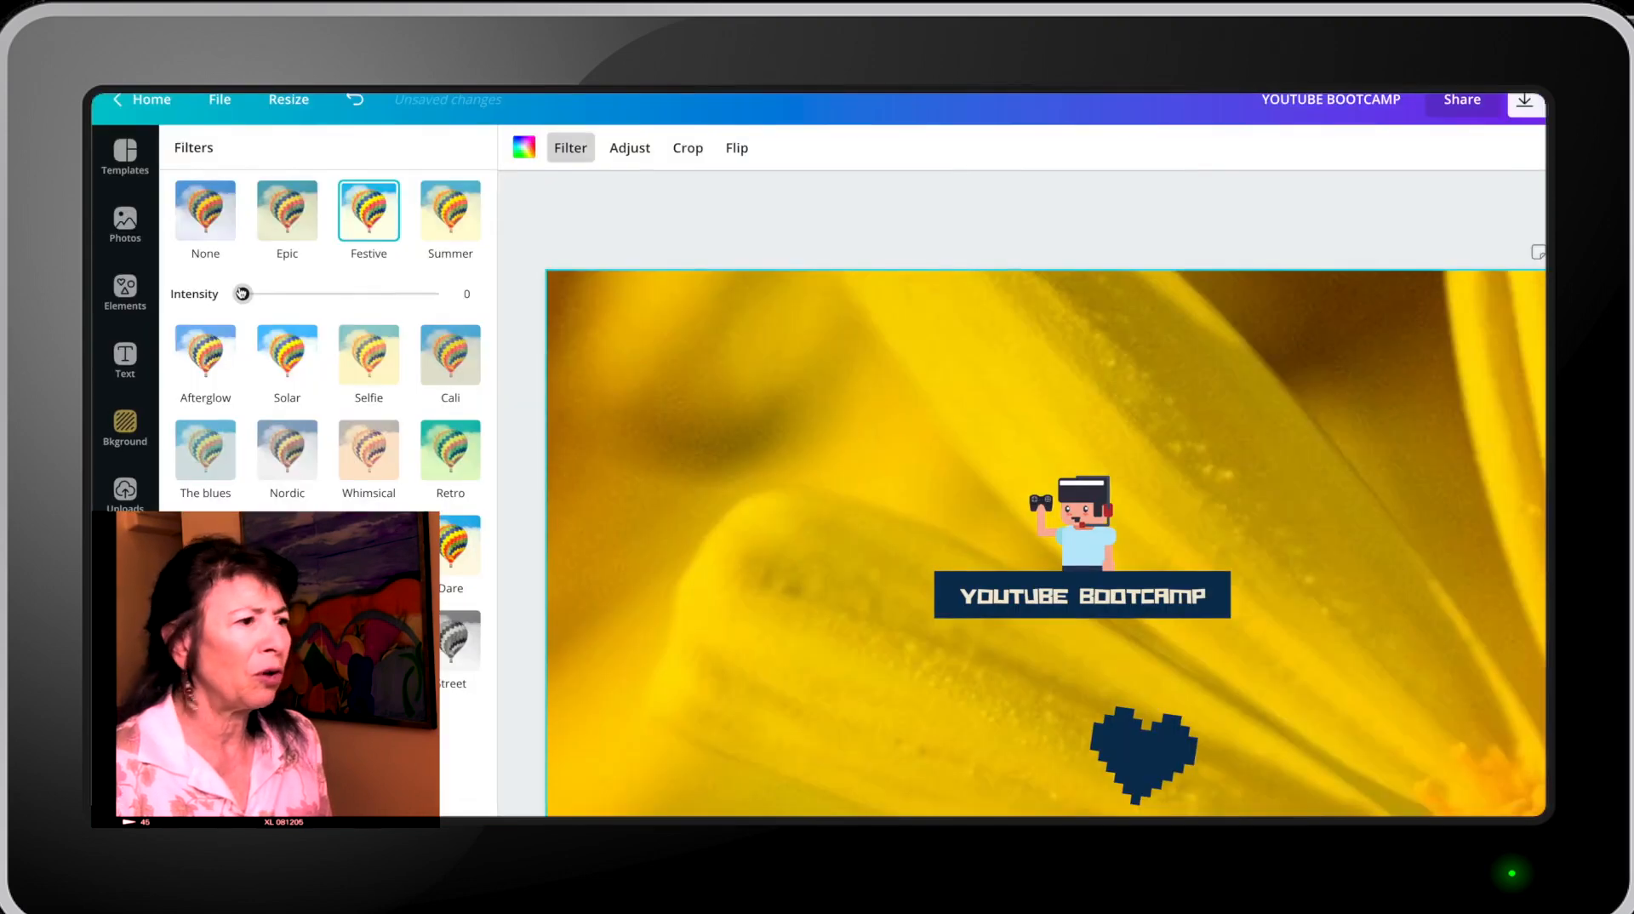
{"action": "left_click_drag", "start_coordinate": [243, 294], "coordinate": [421, 298]}
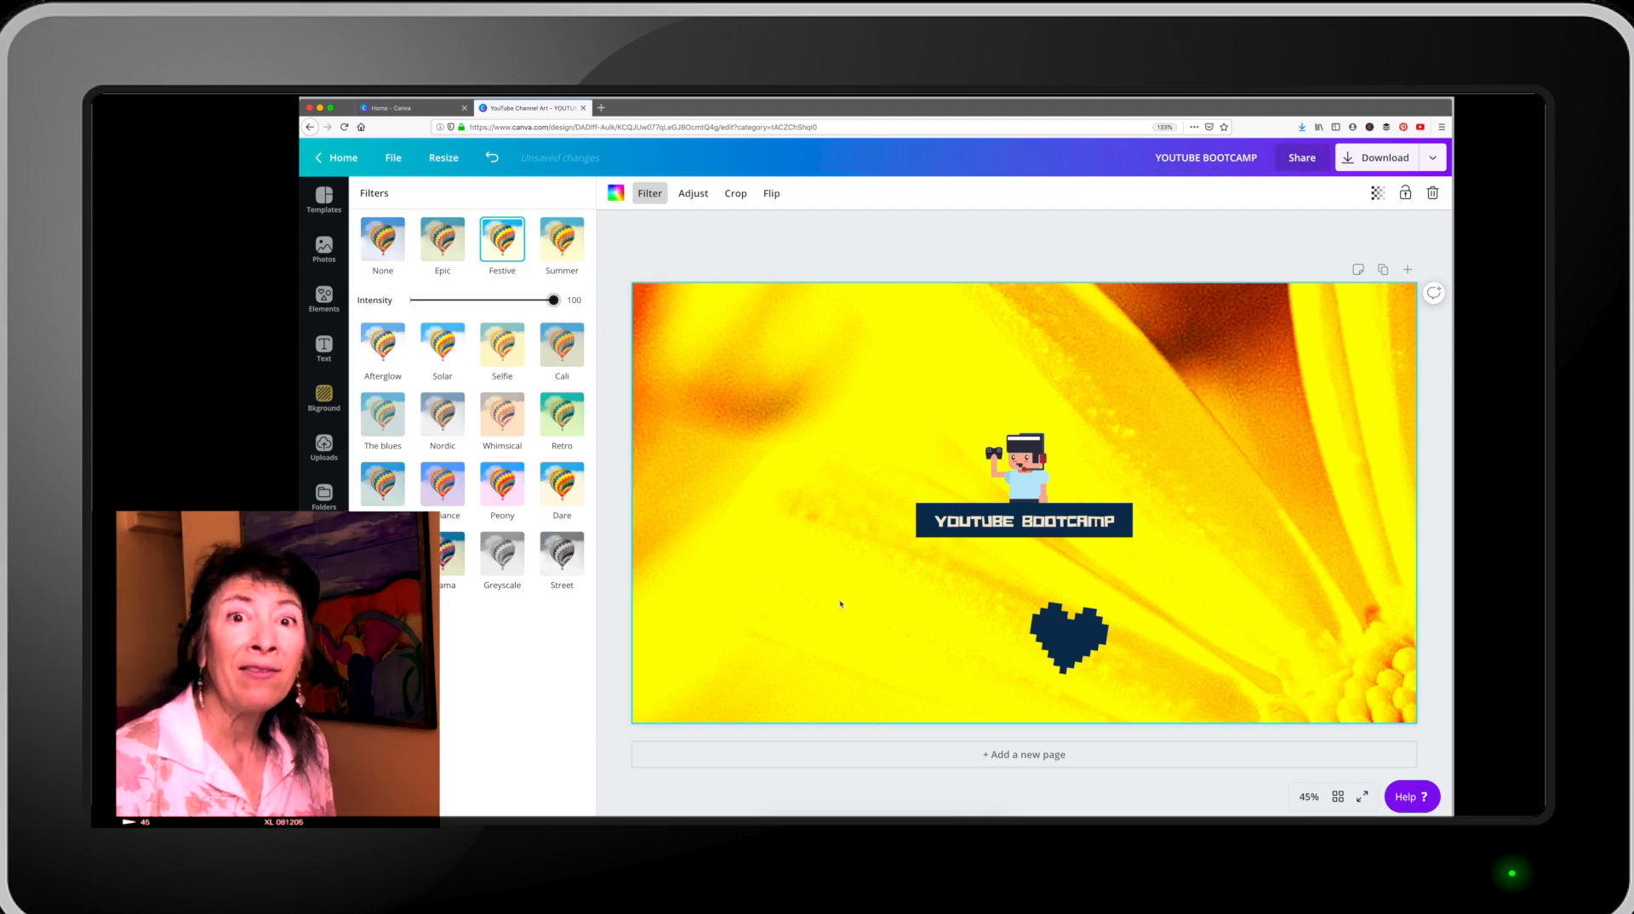
{"action": "left_click_drag", "start_coordinate": [553, 300], "coordinate": [488, 299]}
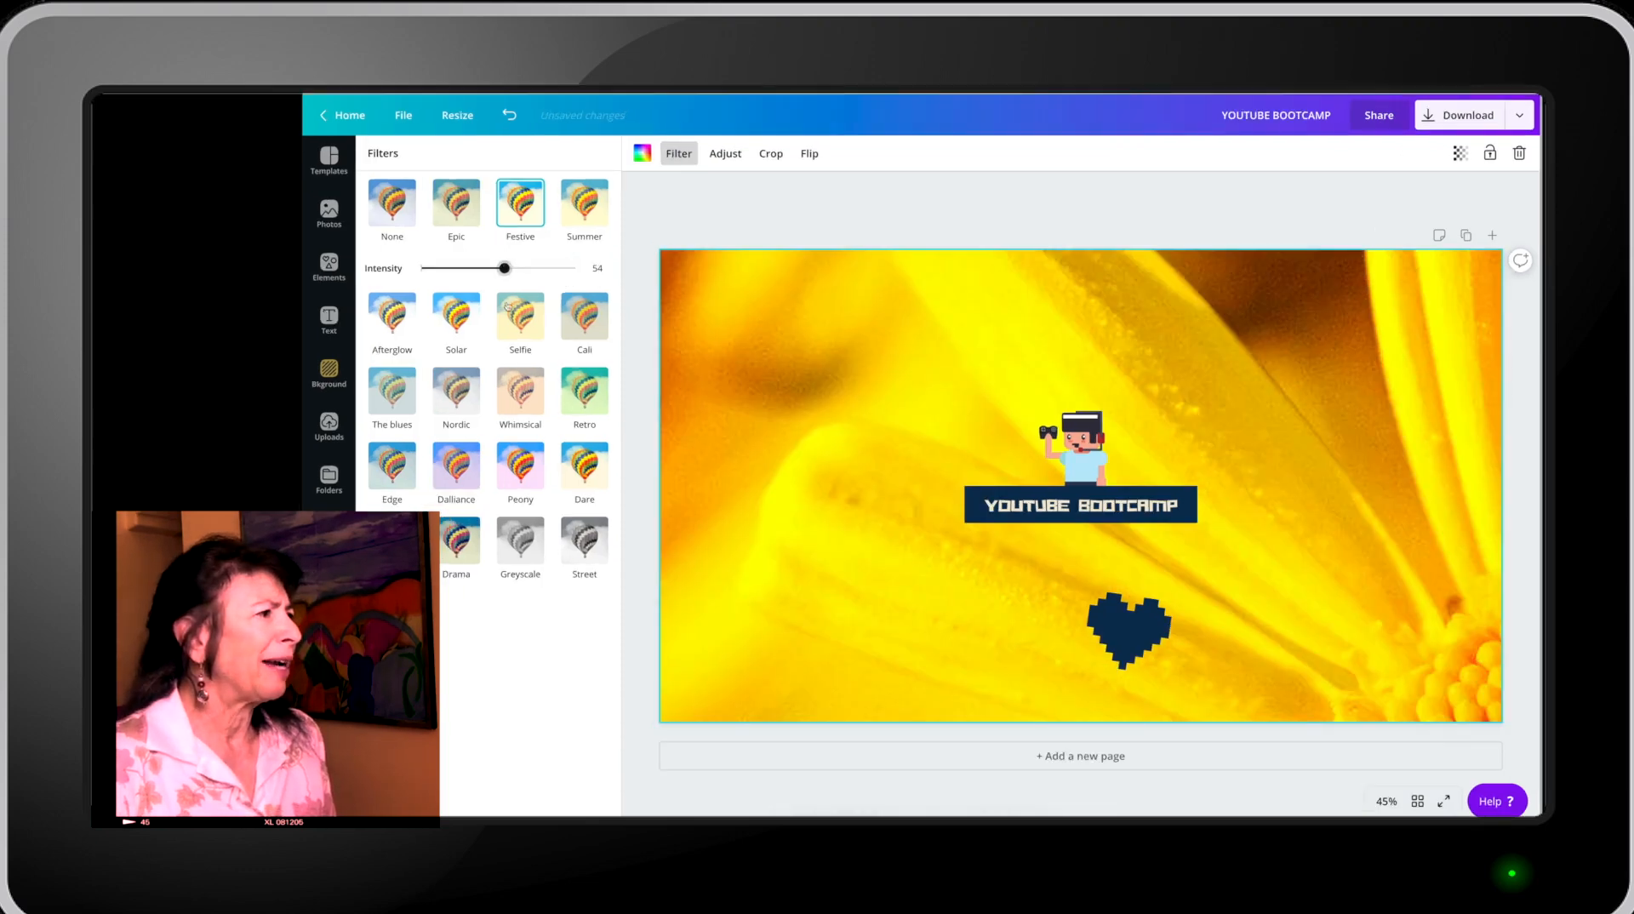
Try the Selfie, Retro, Street, Greyscale, Drama, Dalliance and Whimsical filters on the background, and restore its filter to None.
{"action": "left_click", "coordinate": [517, 334]}
{"action": "left_click", "coordinate": [578, 410]}
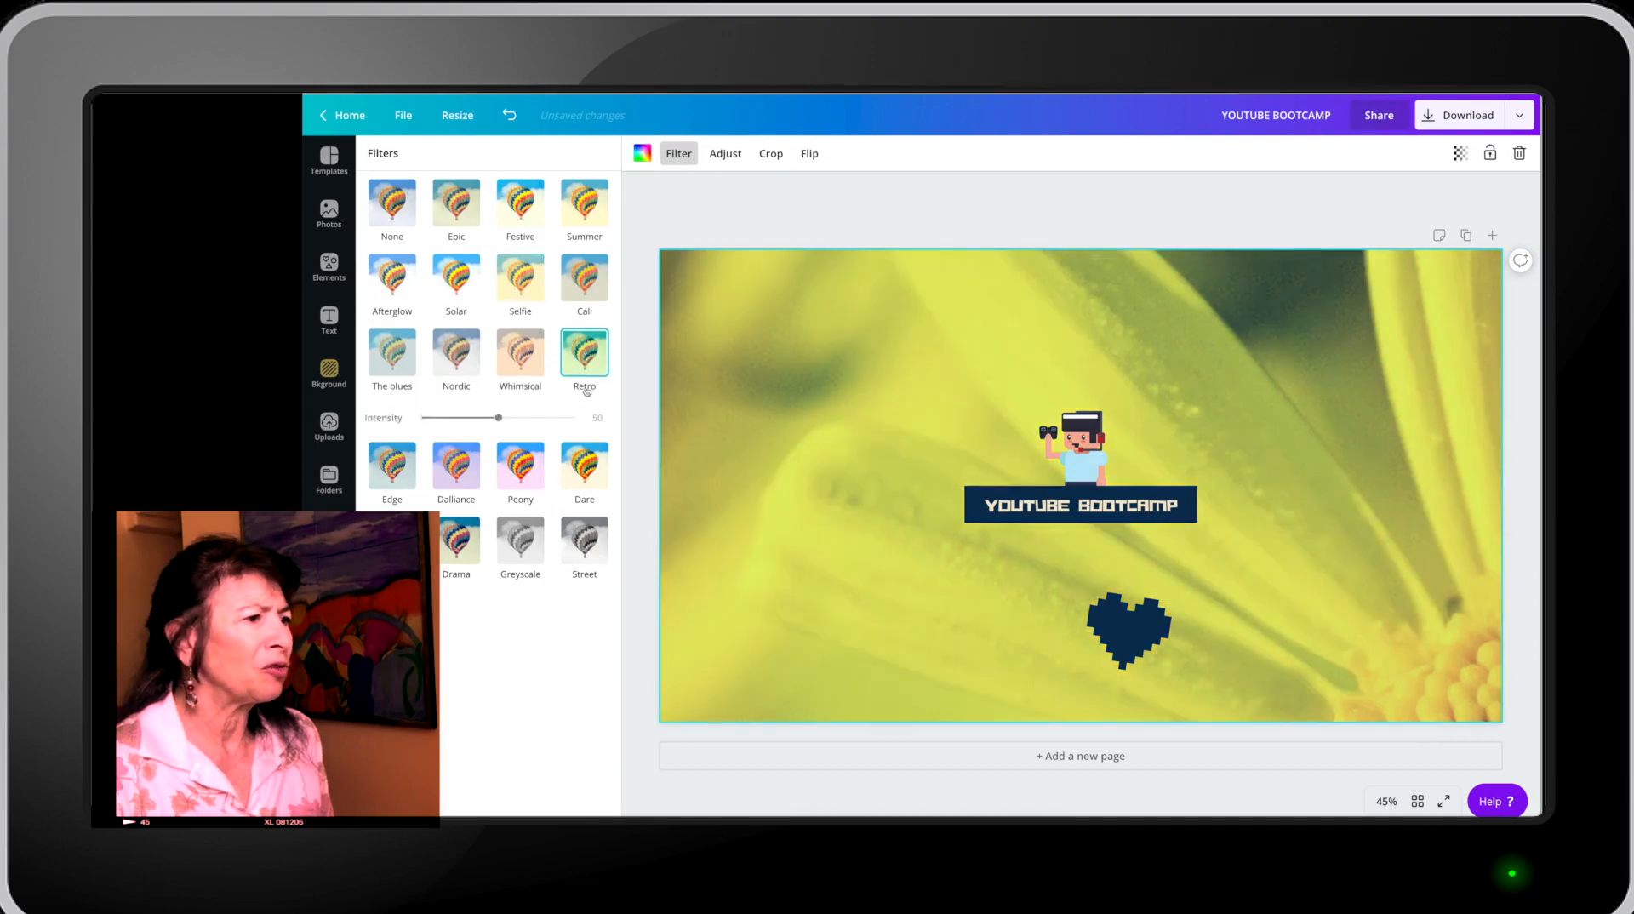
{"action": "left_click", "coordinate": [590, 538]}
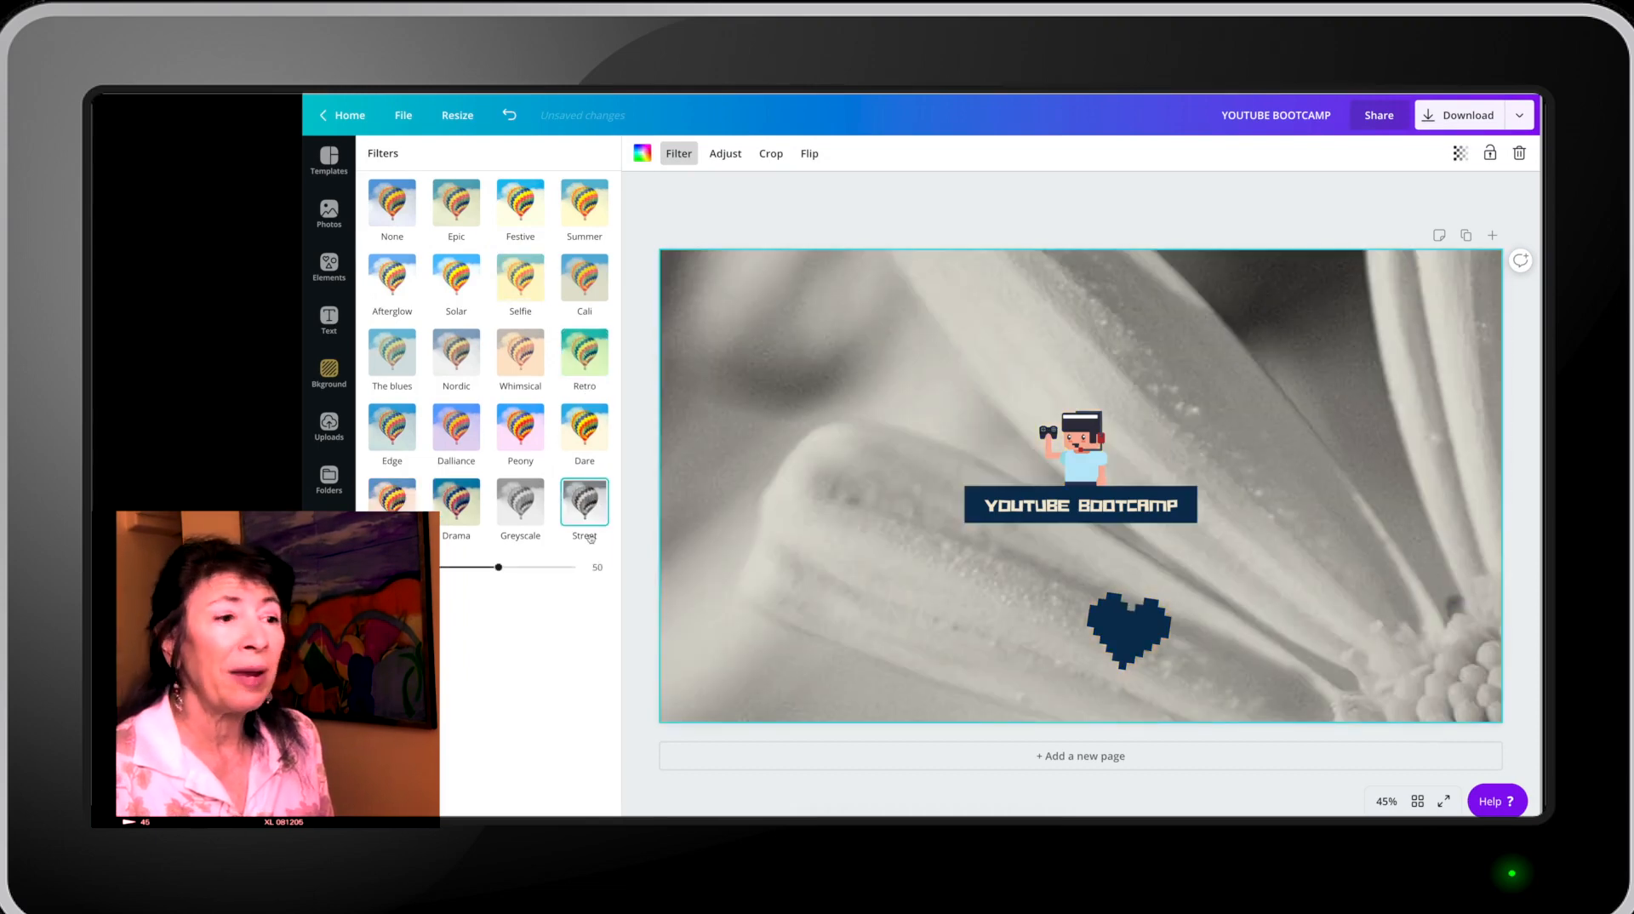
{"action": "left_click", "coordinate": [528, 513]}
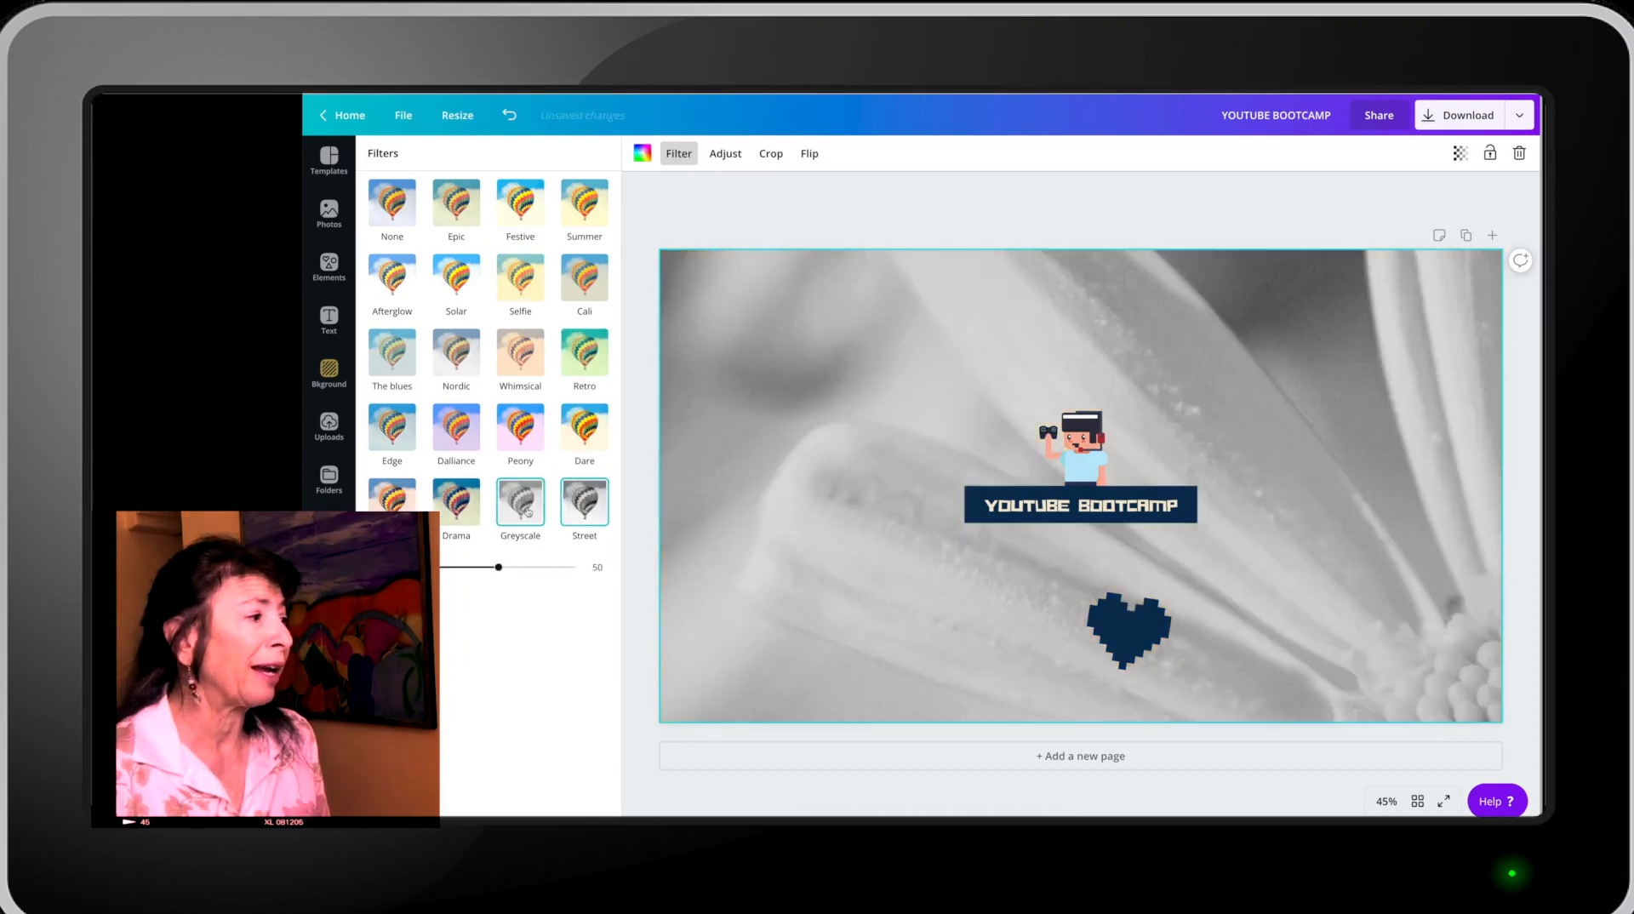
{"action": "left_click", "coordinate": [451, 502]}
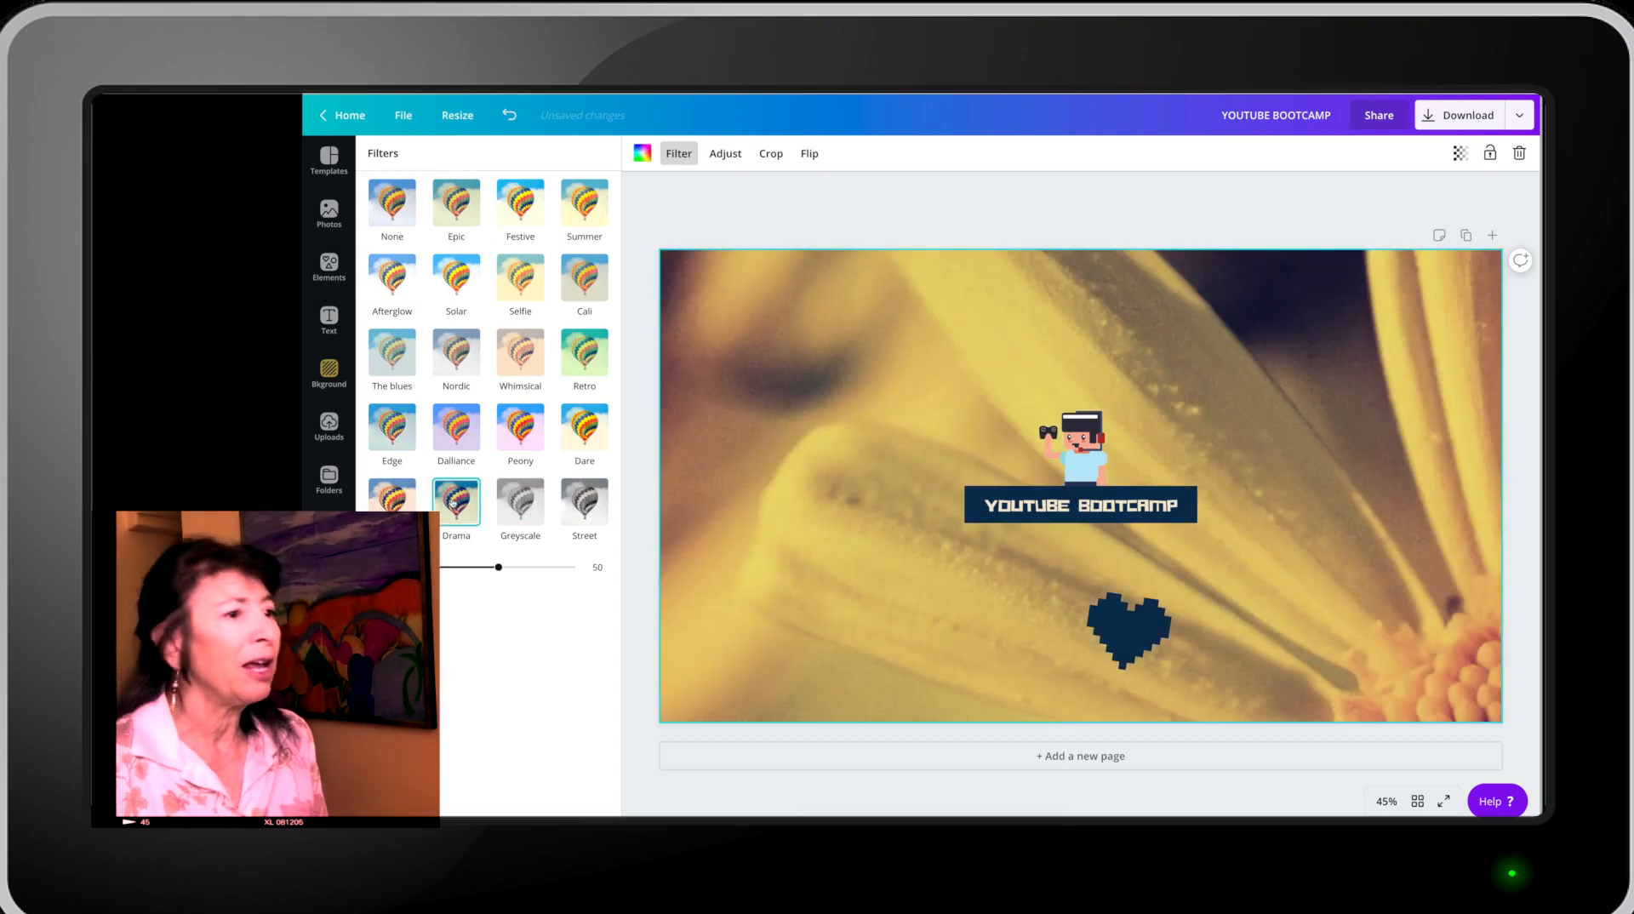
{"action": "left_click", "coordinate": [464, 432]}
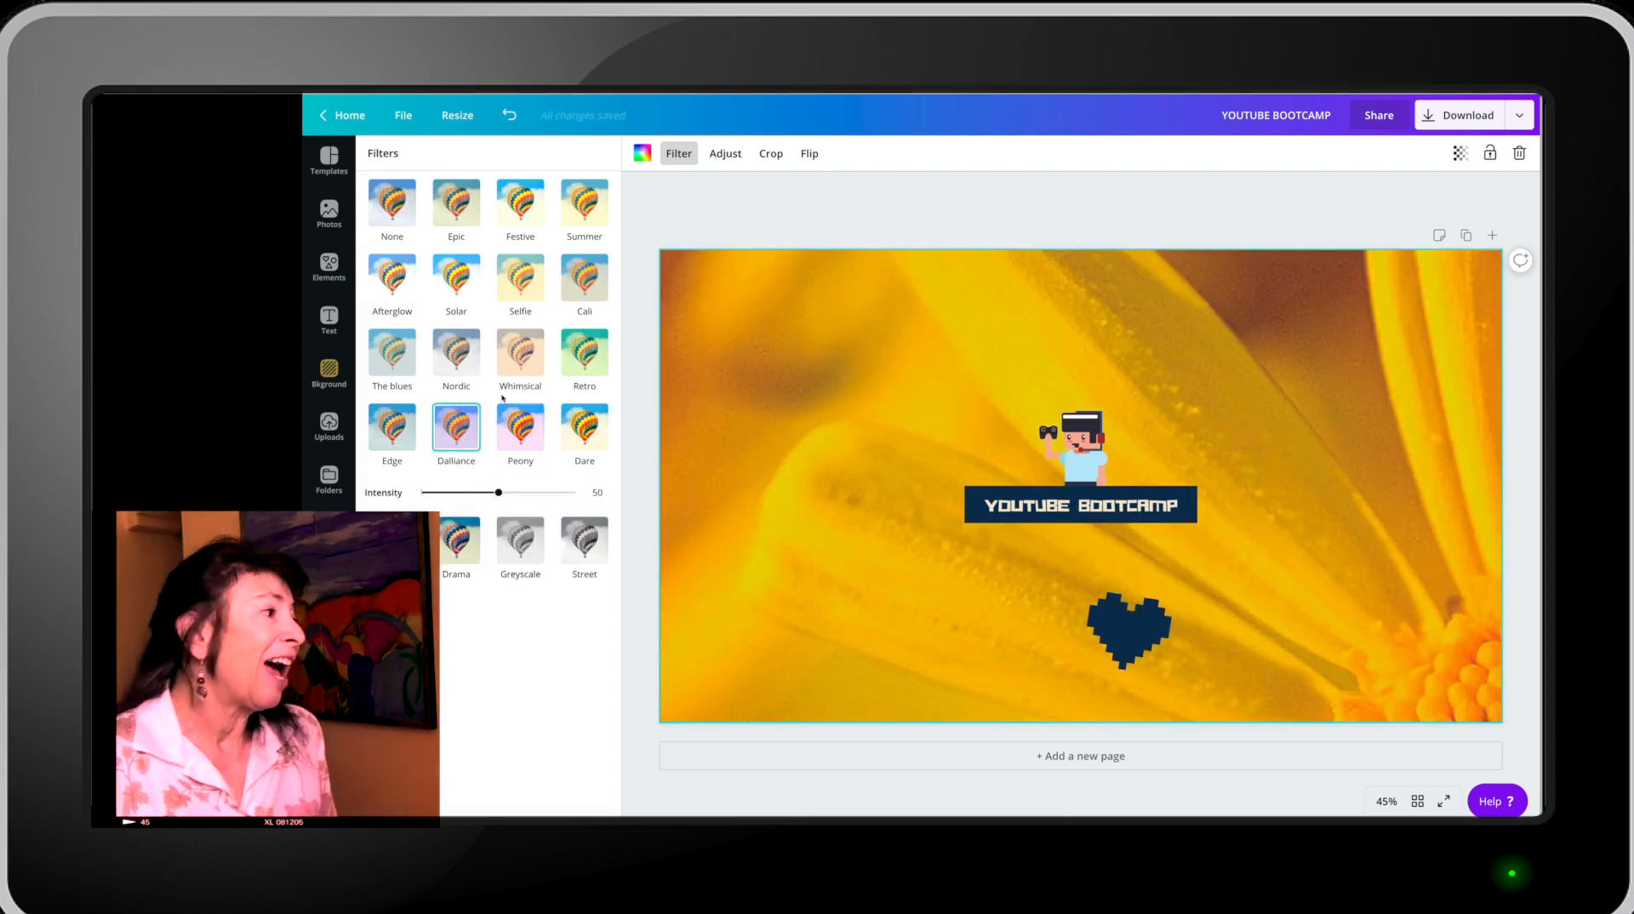
{"action": "left_click", "coordinate": [528, 363]}
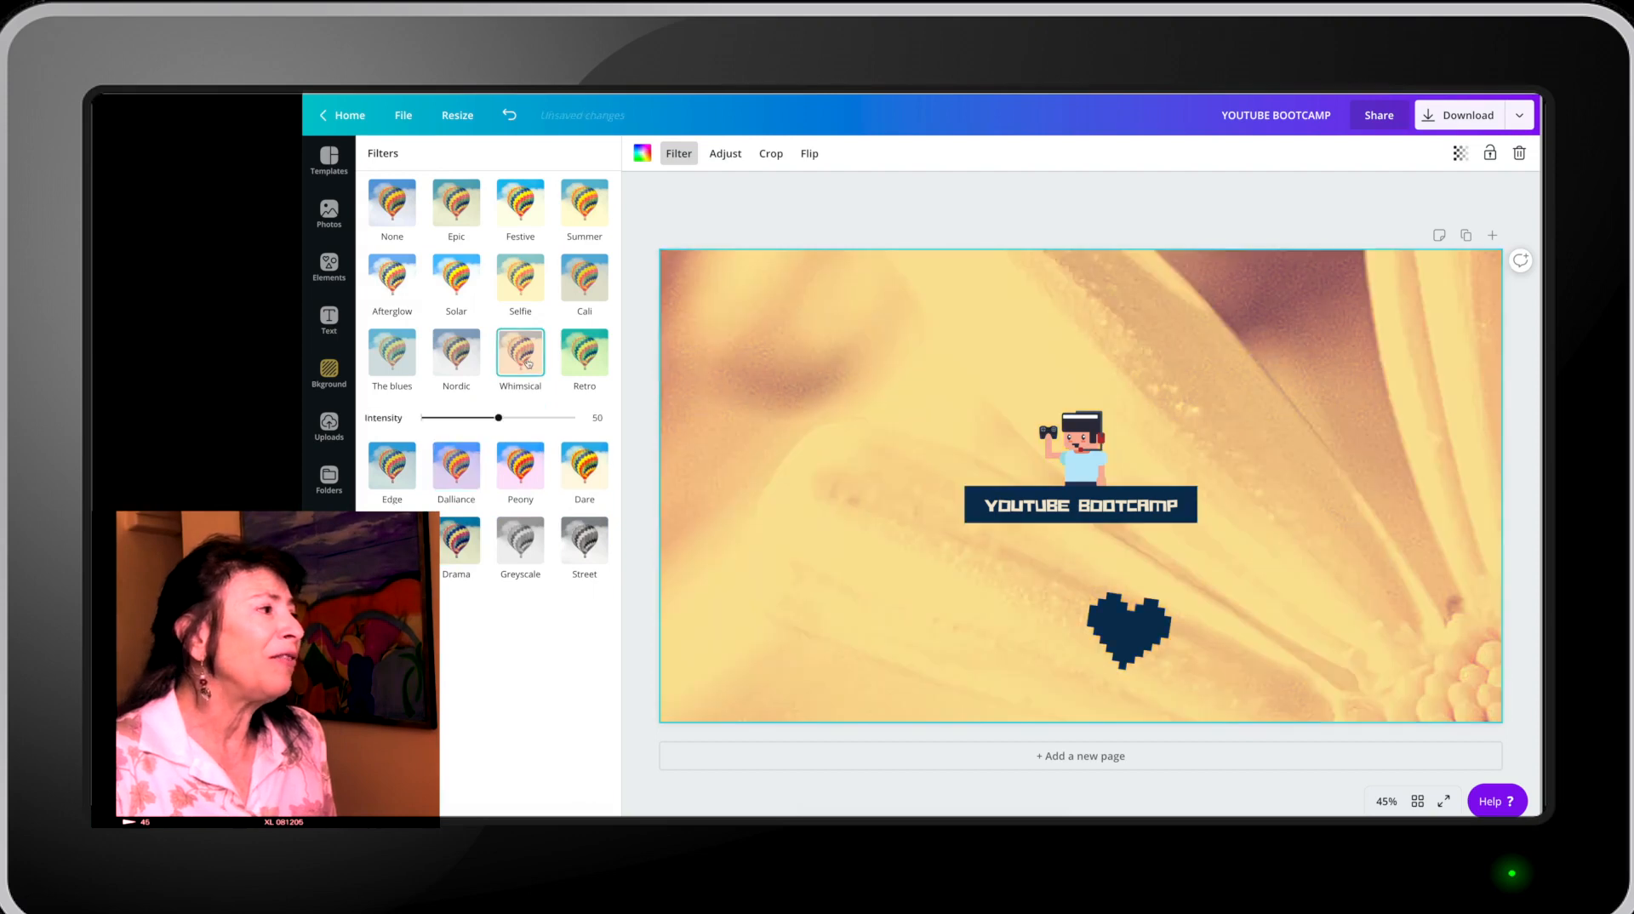
{"action": "left_click", "coordinate": [386, 204]}
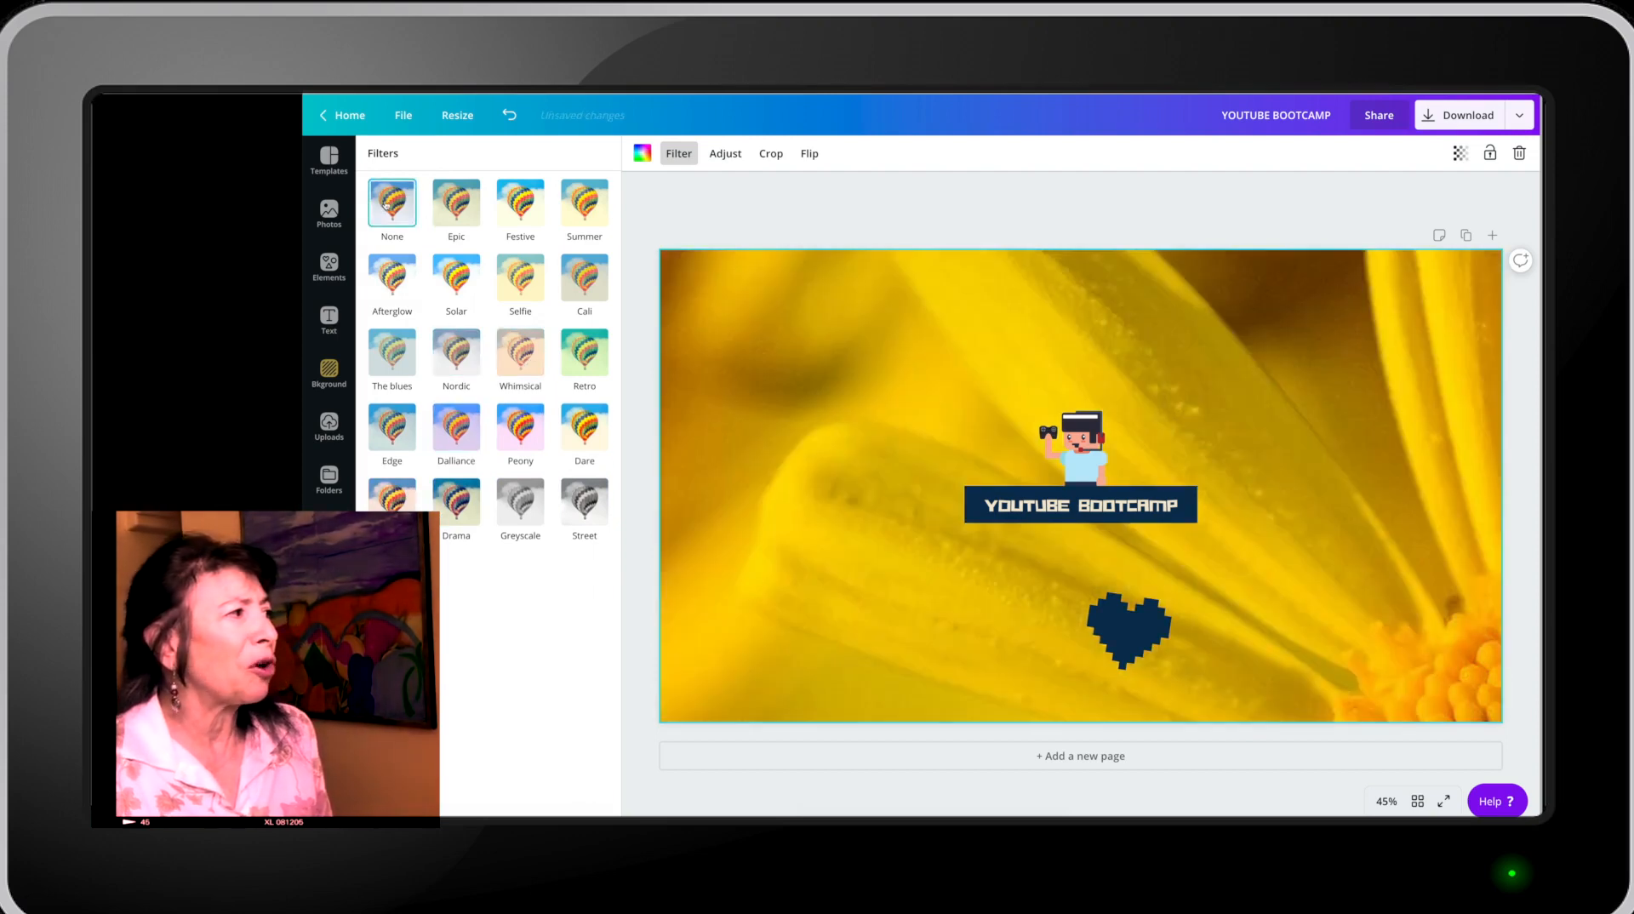
Adjust the background image to brightness 3, contrast 67, tint -5 and blur about -59, and increase its vignette.
{"action": "left_click", "coordinate": [722, 154]}
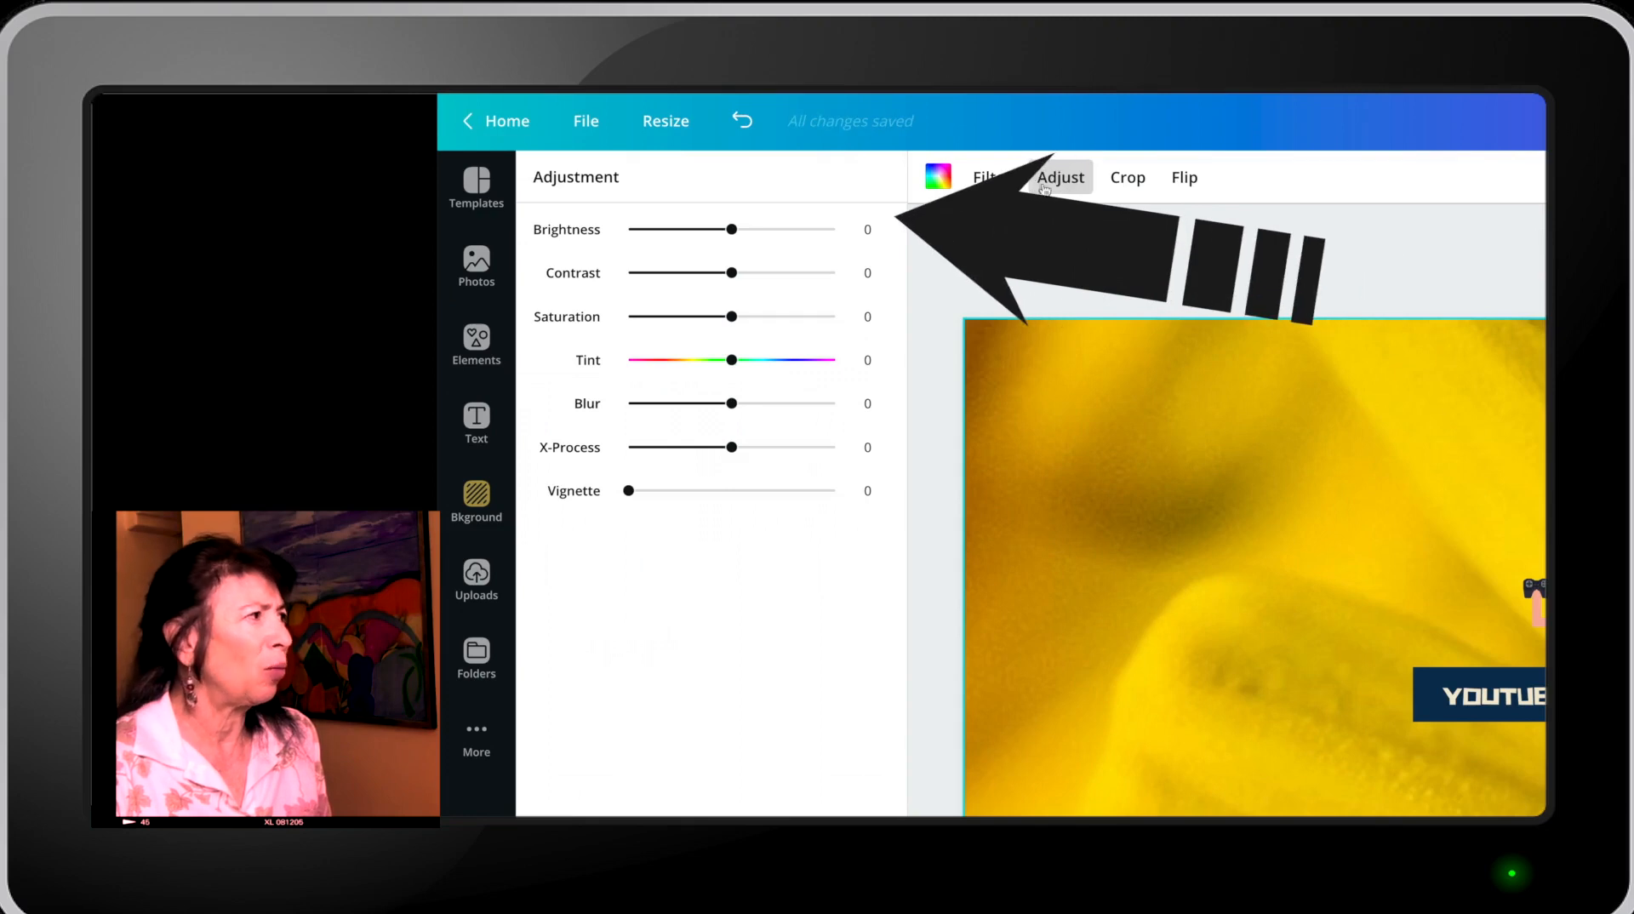
{"action": "mouse_move", "coordinate": [737, 231]}
{"action": "left_mouse_down"}
{"action": "mouse_move", "coordinate": [782, 230]}
{"action": "mouse_move", "coordinate": [736, 230]}
{"action": "left_mouse_up"}
{"action": "left_click_drag", "start_coordinate": [731, 273], "coordinate": [727, 321]}
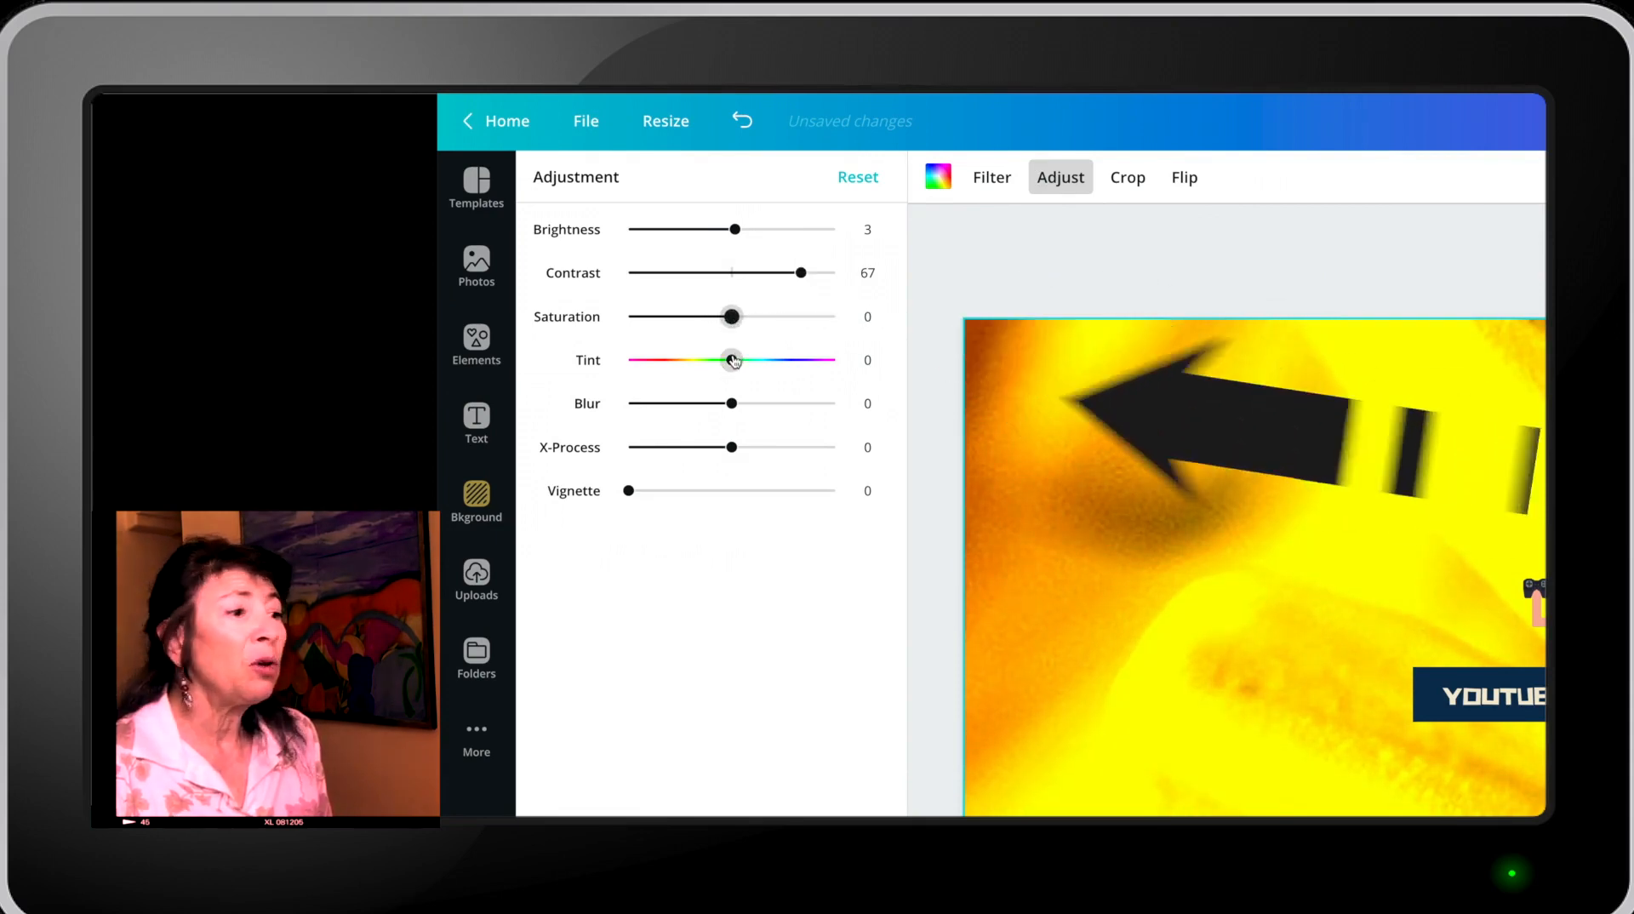
{"action": "left_click_drag", "start_coordinate": [733, 361], "coordinate": [738, 405]}
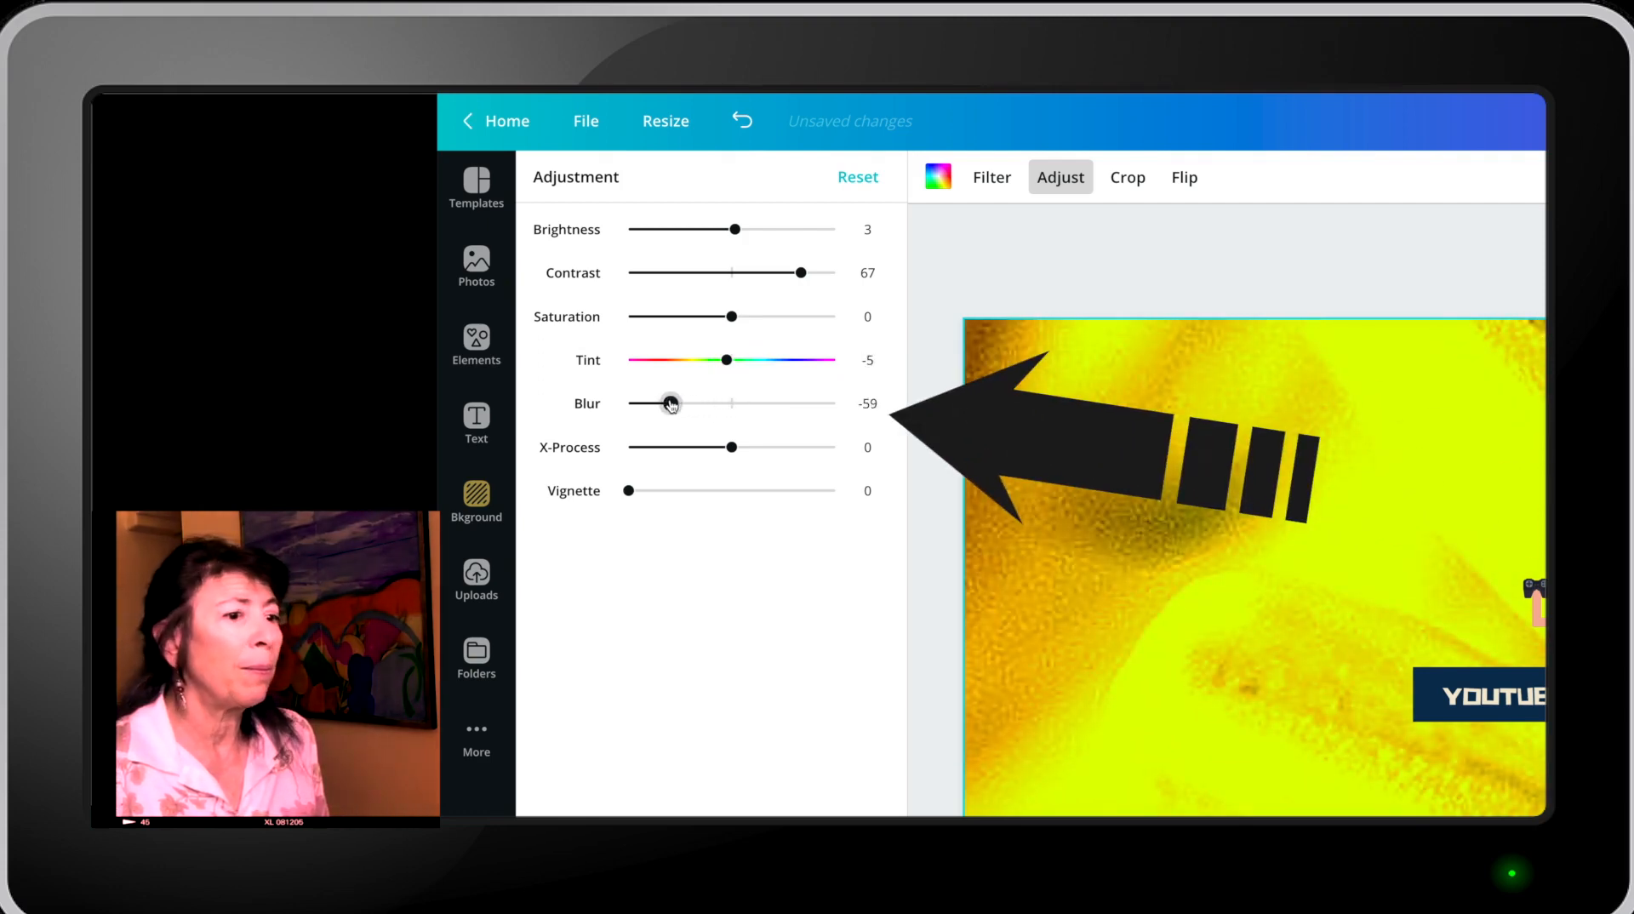
{"action": "left_click_drag", "start_coordinate": [629, 491], "coordinate": [718, 491]}
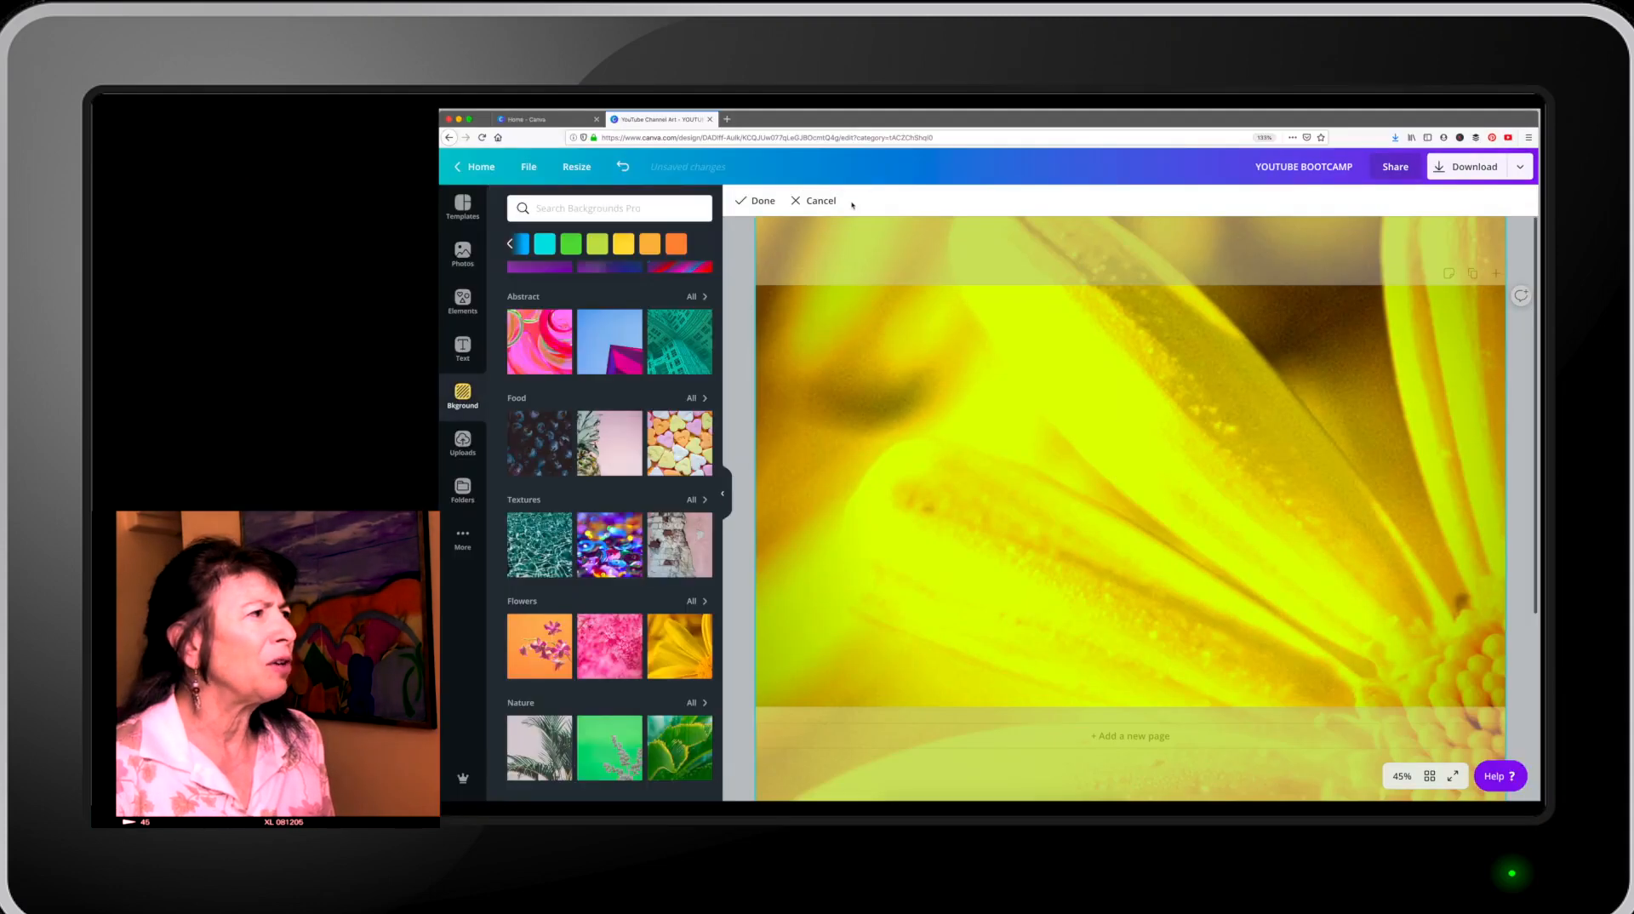
Crop the background by repositioning the flower image so its centre sits at the banner's right edge, and apply the crop.
{"action": "left_click", "coordinate": [851, 207]}
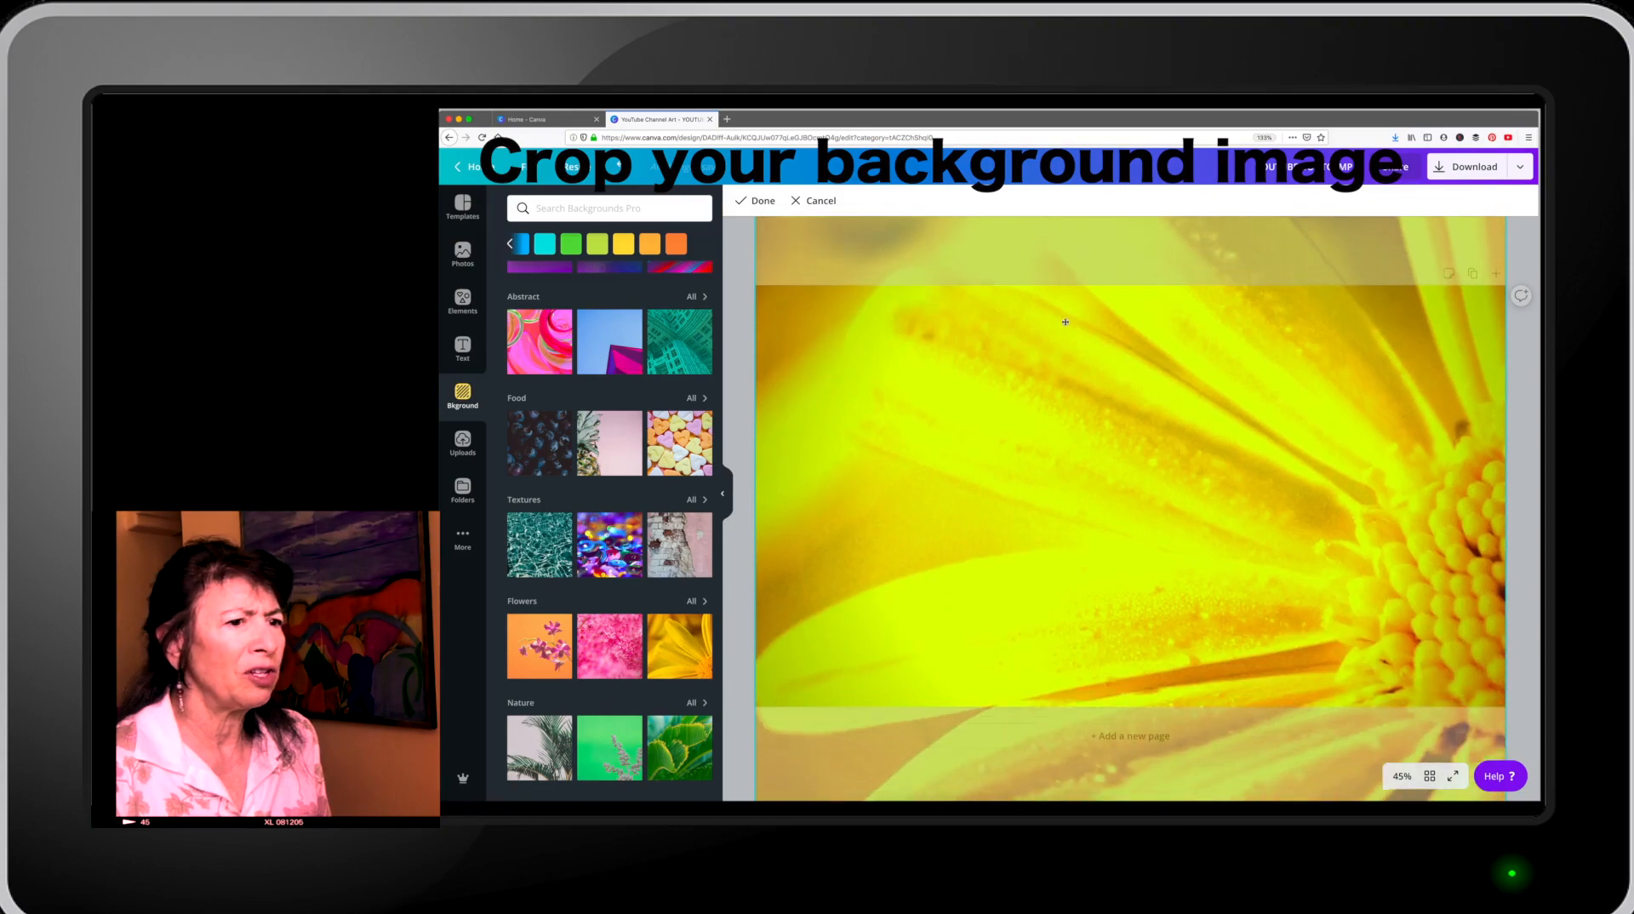
{"action": "left_click_drag", "start_coordinate": [1327, 451], "coordinate": [1388, 519]}
{"action": "left_click_drag", "start_coordinate": [1390, 441], "coordinate": [1318, 388]}
{"action": "mouse_move", "coordinate": [1269, 611]}
{"action": "left_mouse_down"}
{"action": "mouse_move", "coordinate": [1270, 509]}
{"action": "mouse_move", "coordinate": [1269, 596]}
{"action": "left_mouse_up"}
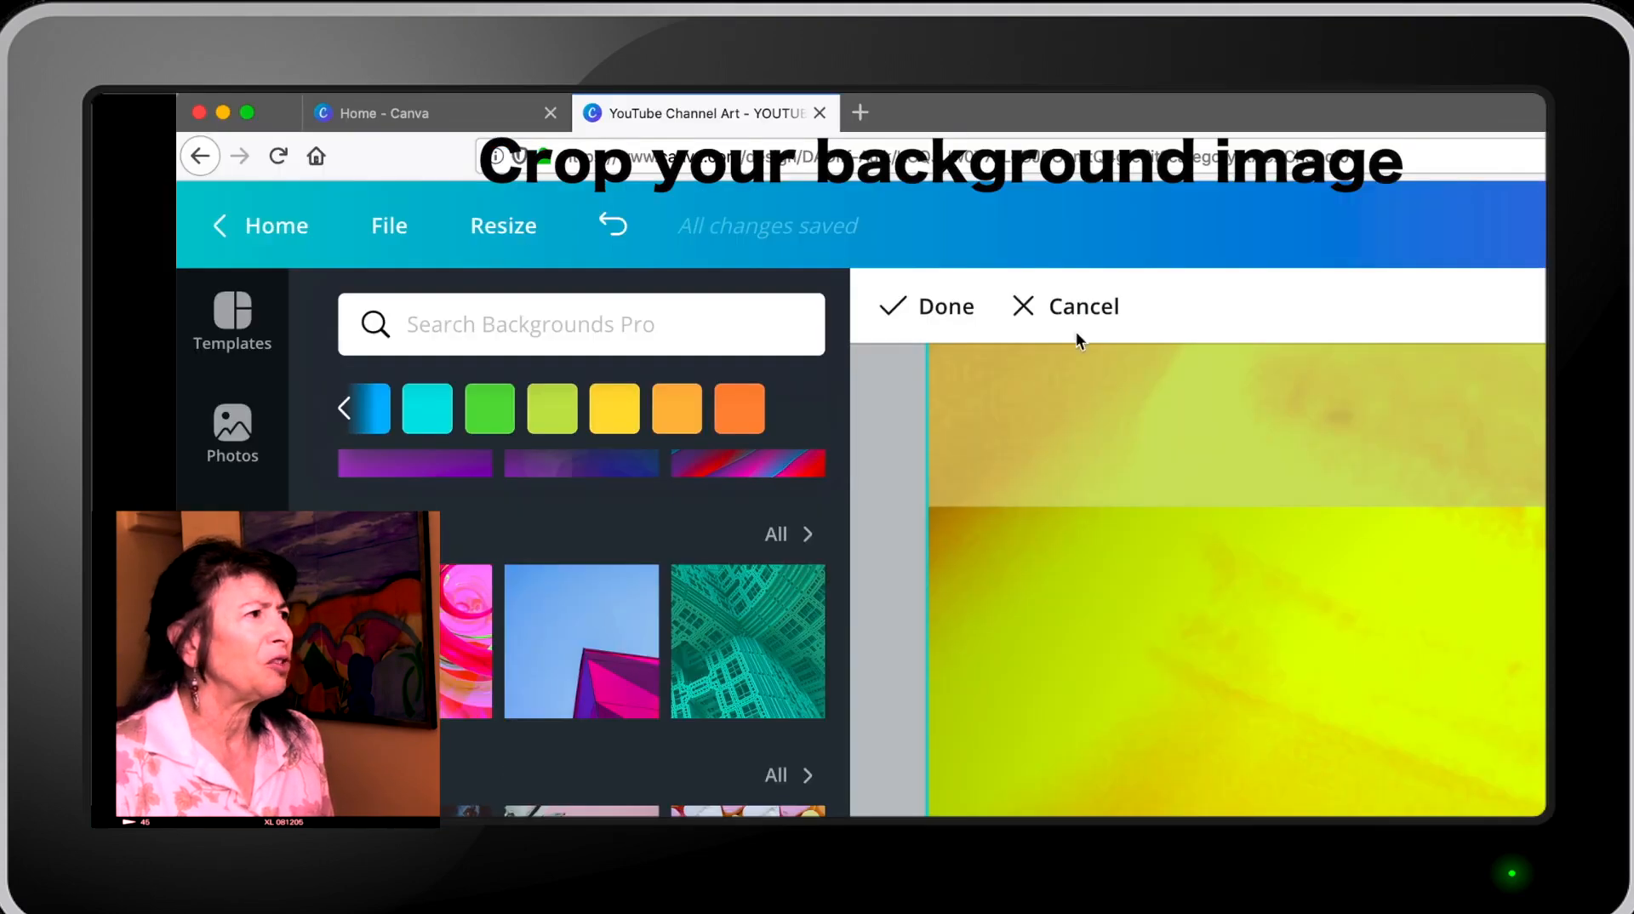
{"action": "left_click", "coordinate": [946, 306]}
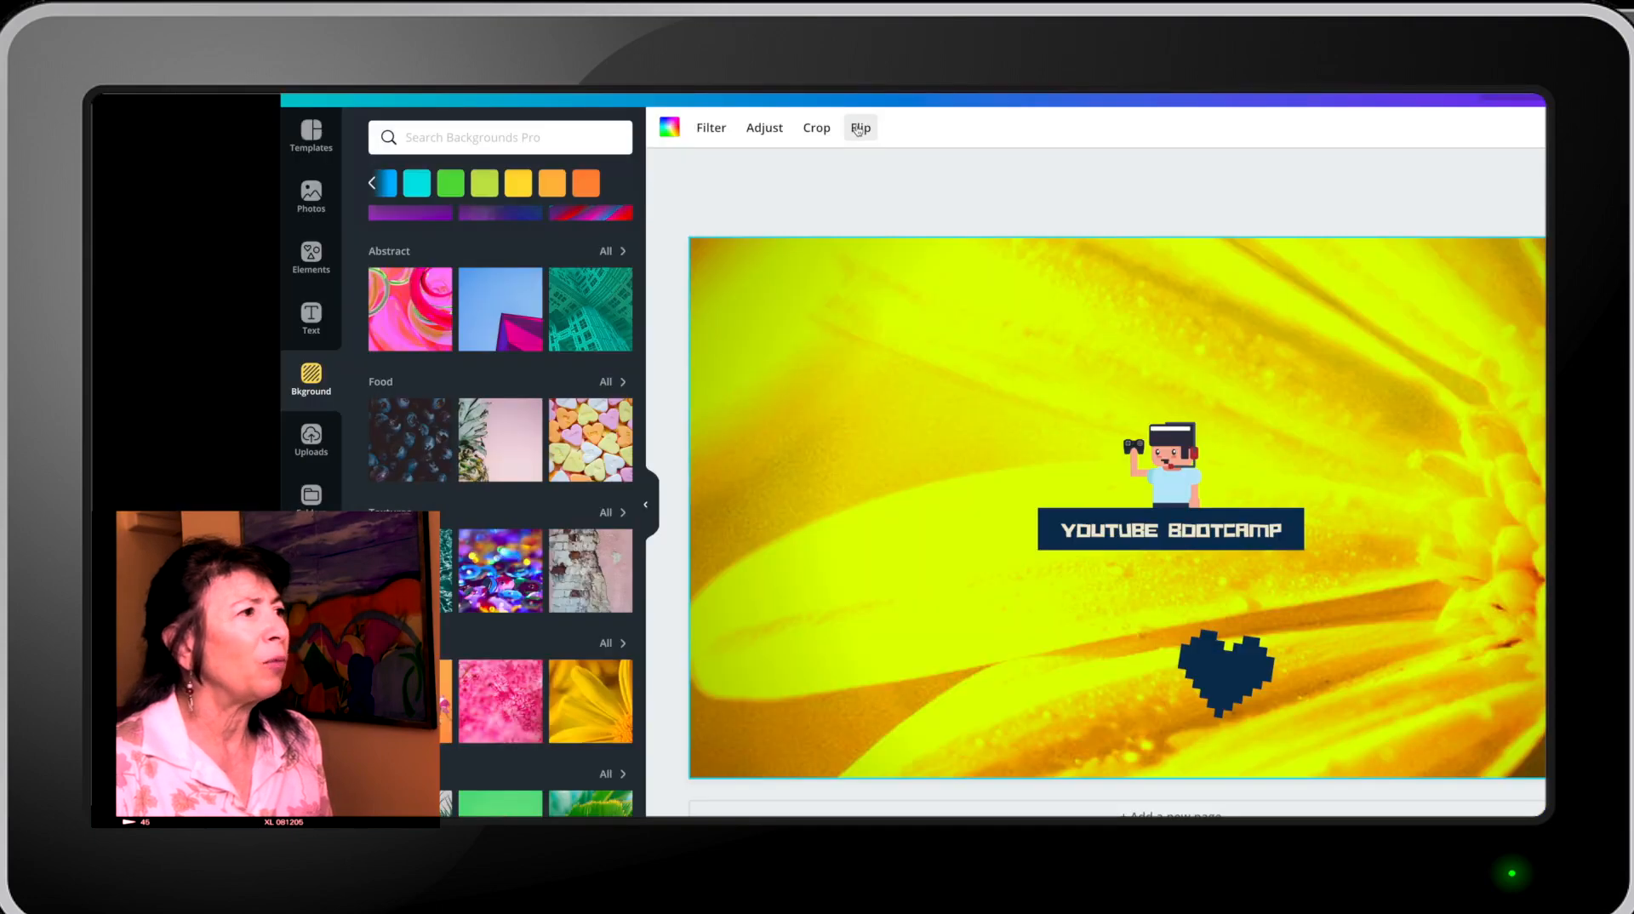
Flip the flower background image vertically.
{"action": "left_click", "coordinate": [1246, 306]}
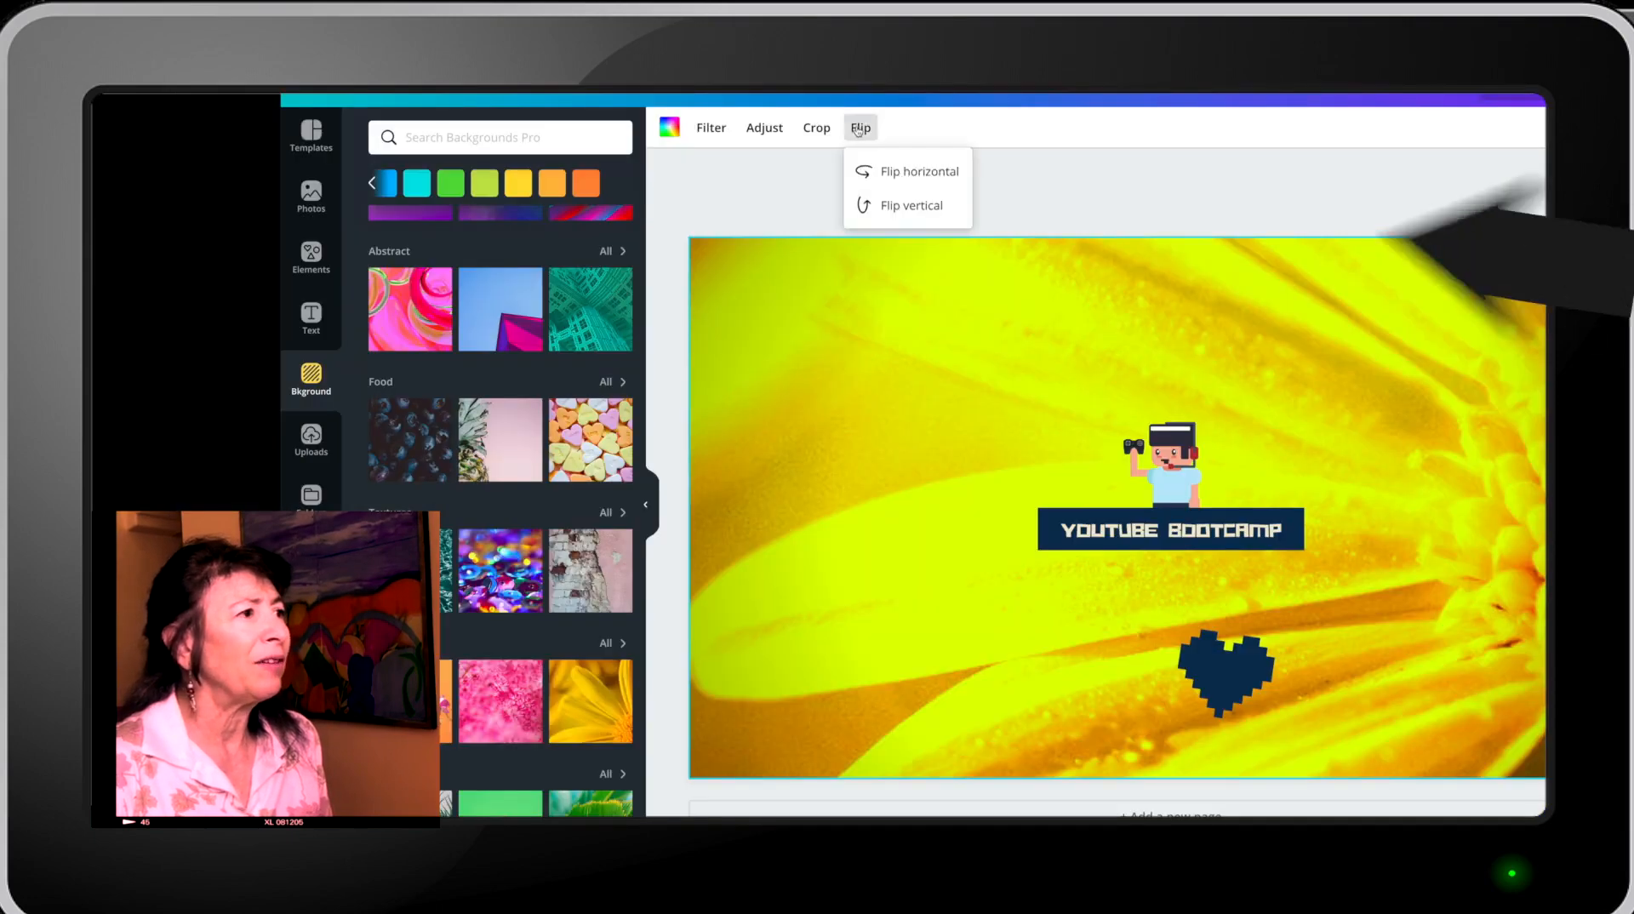
{"action": "left_click", "coordinate": [908, 175]}
{"action": "left_click", "coordinate": [893, 206]}
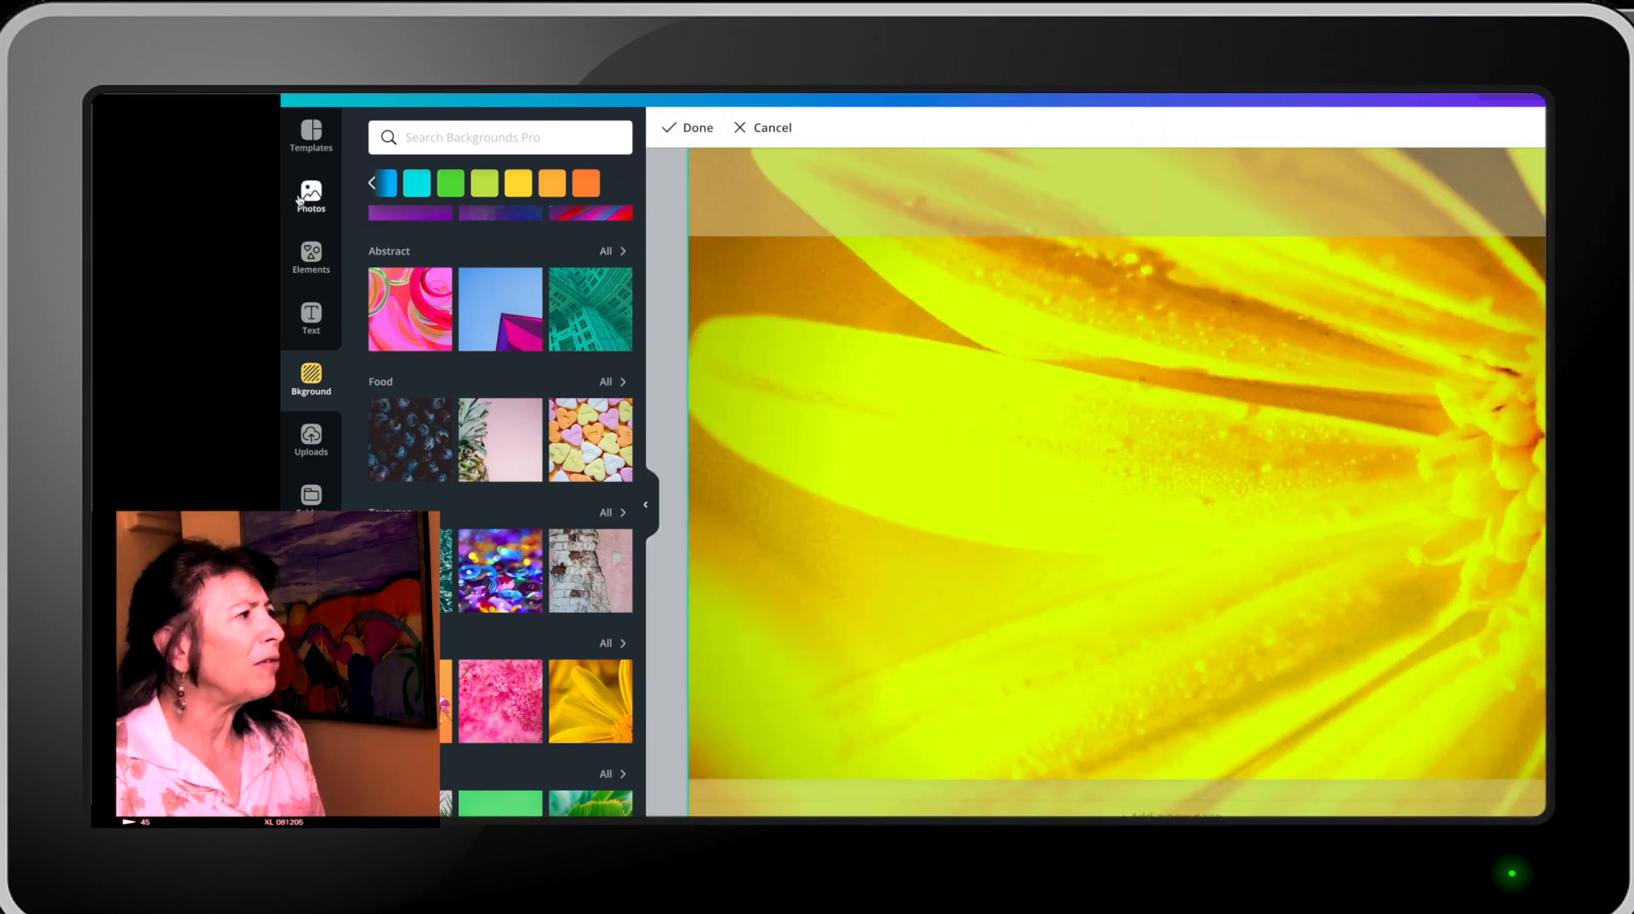
Search the photo library for FILM and limit the results to free photos.
{"action": "left_click", "coordinate": [299, 199]}
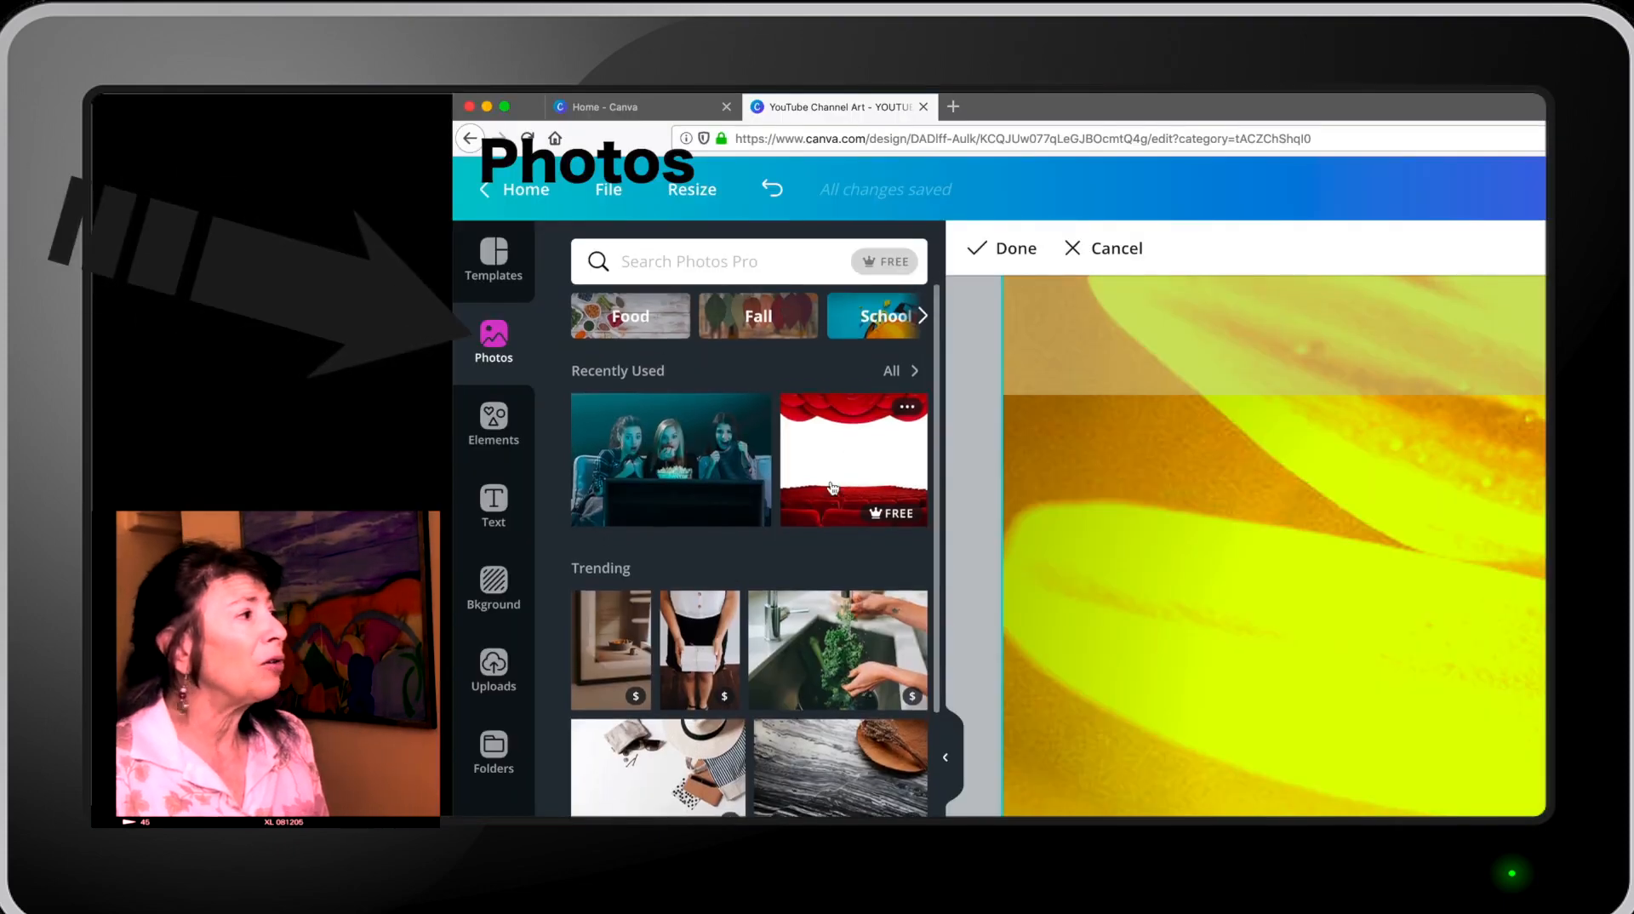
{"action": "scroll", "coordinate": [832, 487], "scroll_direction": "up", "scroll_amount": 1}
{"action": "left_click", "coordinate": [686, 262]}
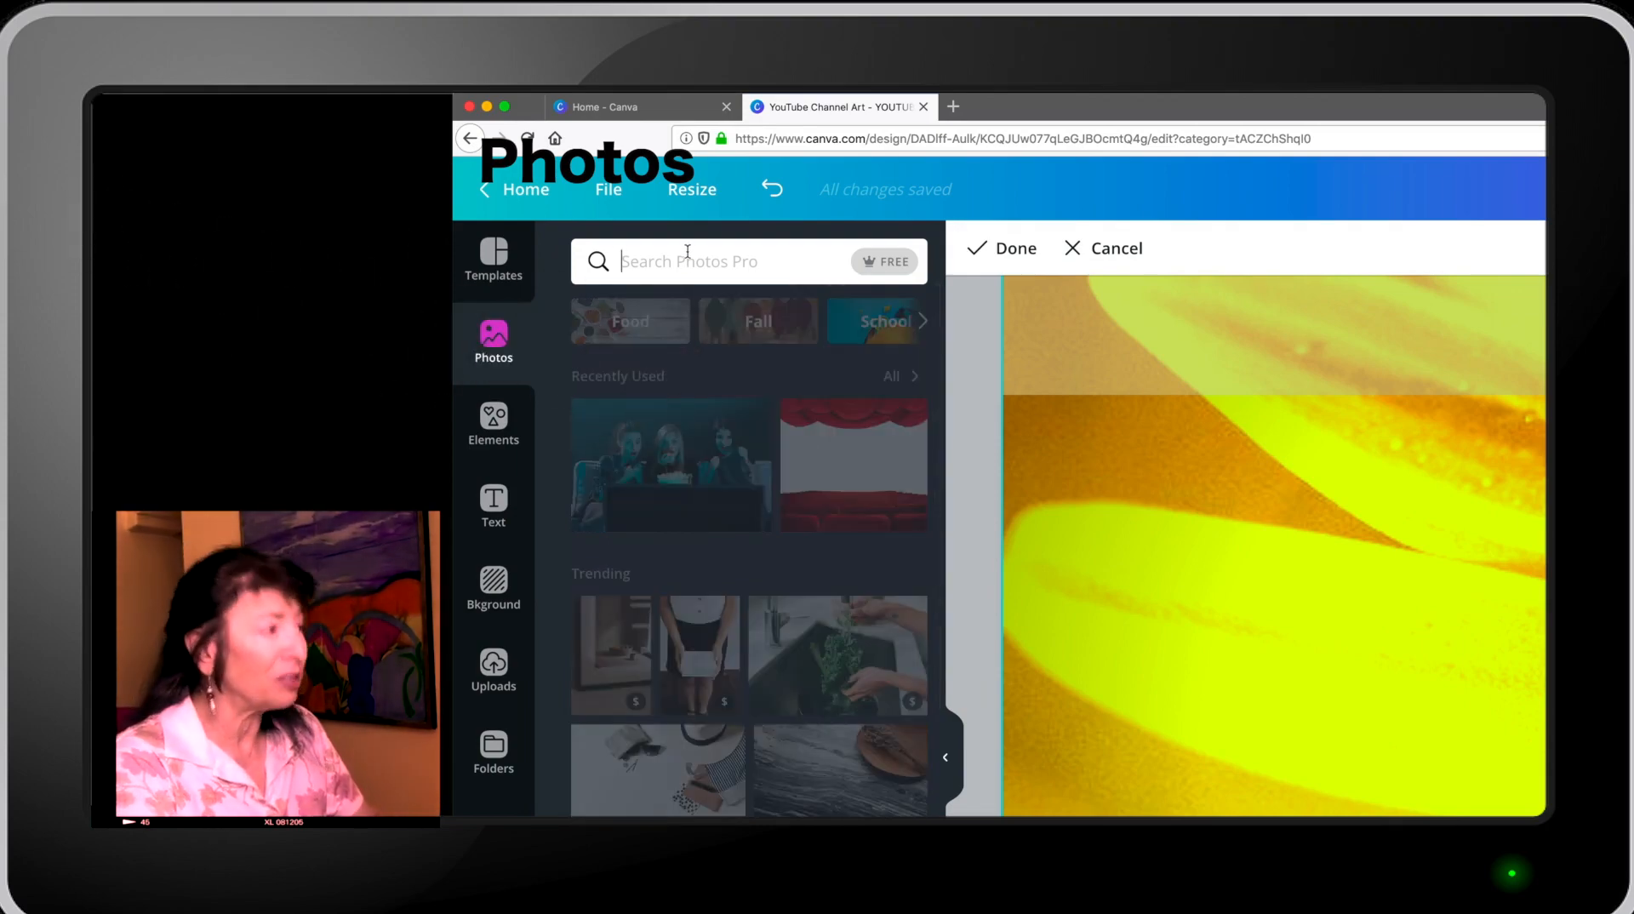
{"action": "type", "text": "FILM"}
{"action": "key", "text": "Return"}
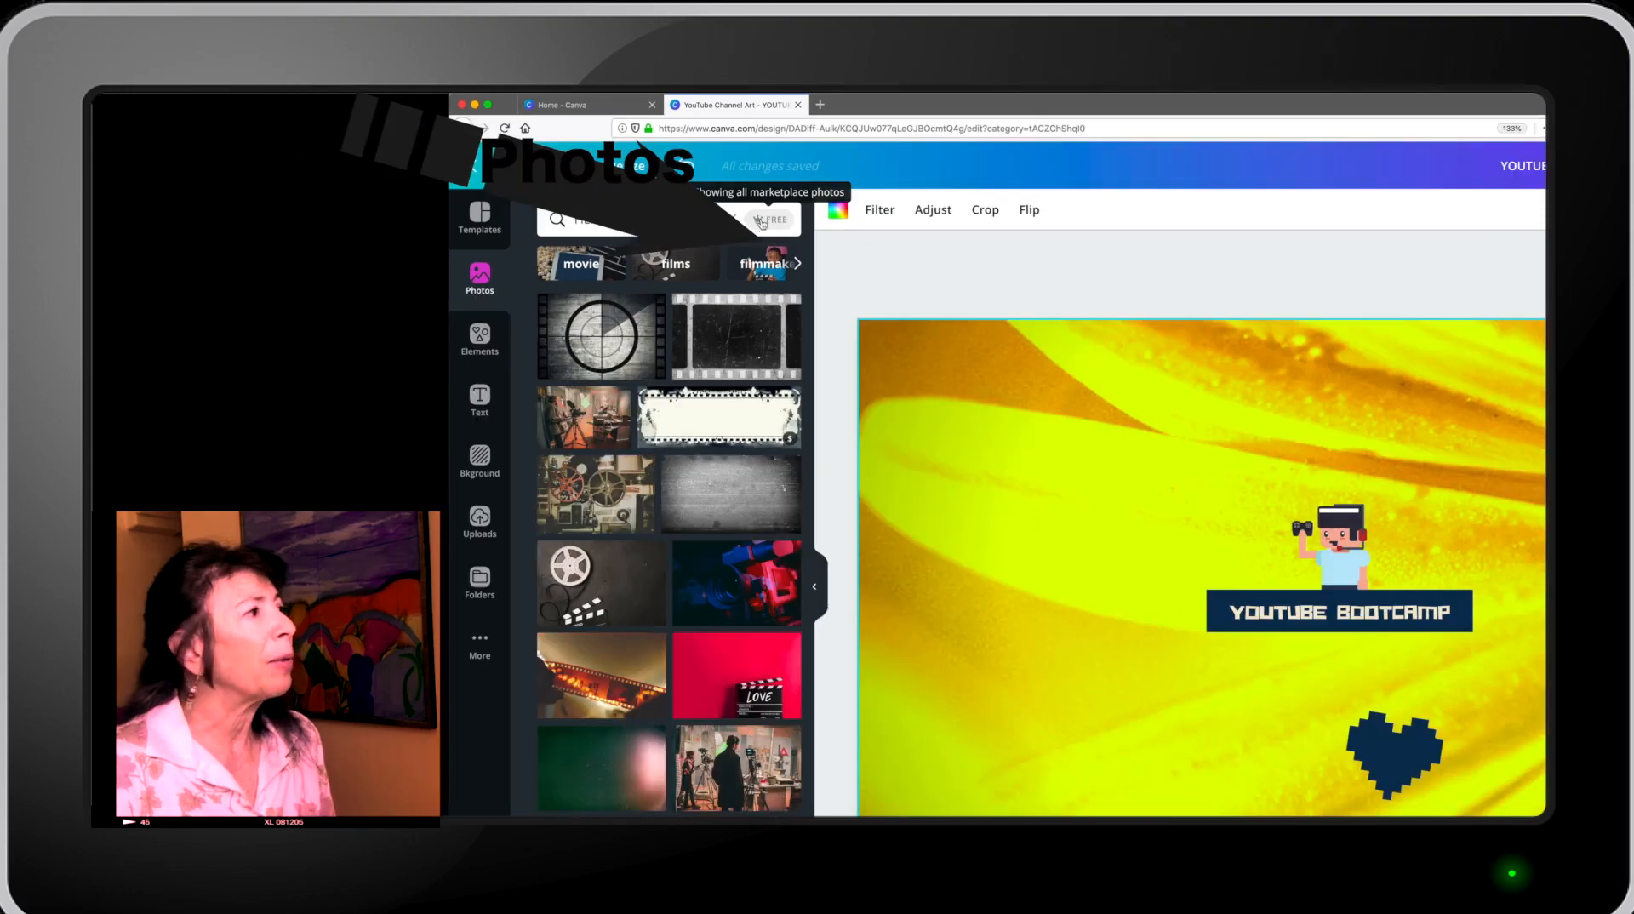
{"action": "left_click", "coordinate": [763, 221]}
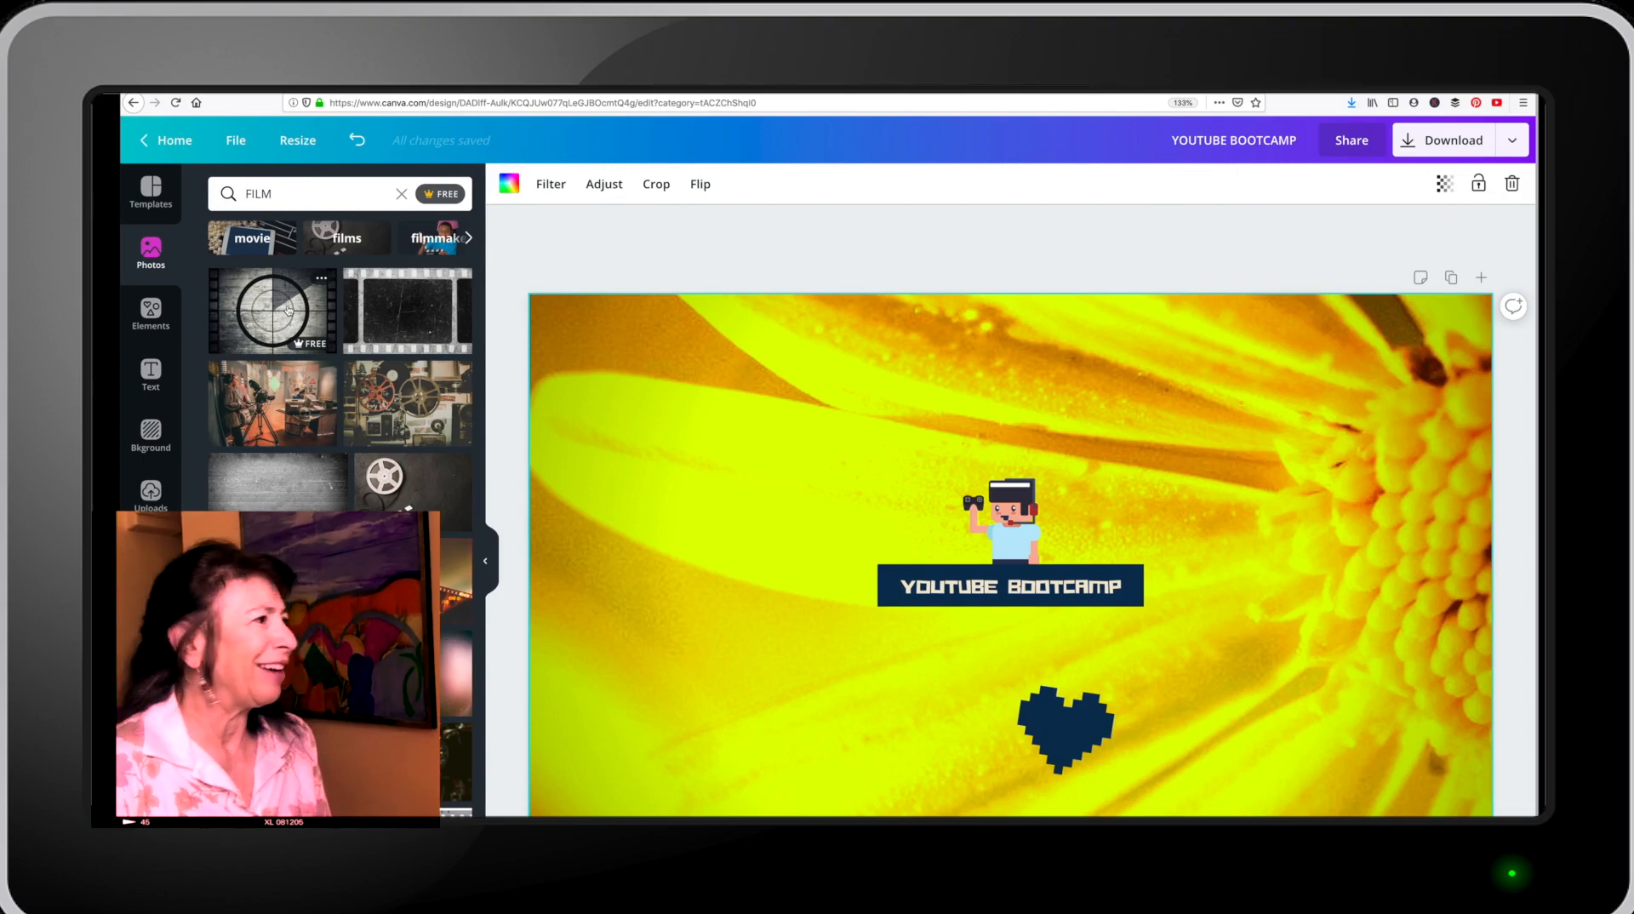
Add the film countdown photo to the banner and enlarge it to cover the whole canvas.
{"action": "left_click", "coordinate": [285, 313]}
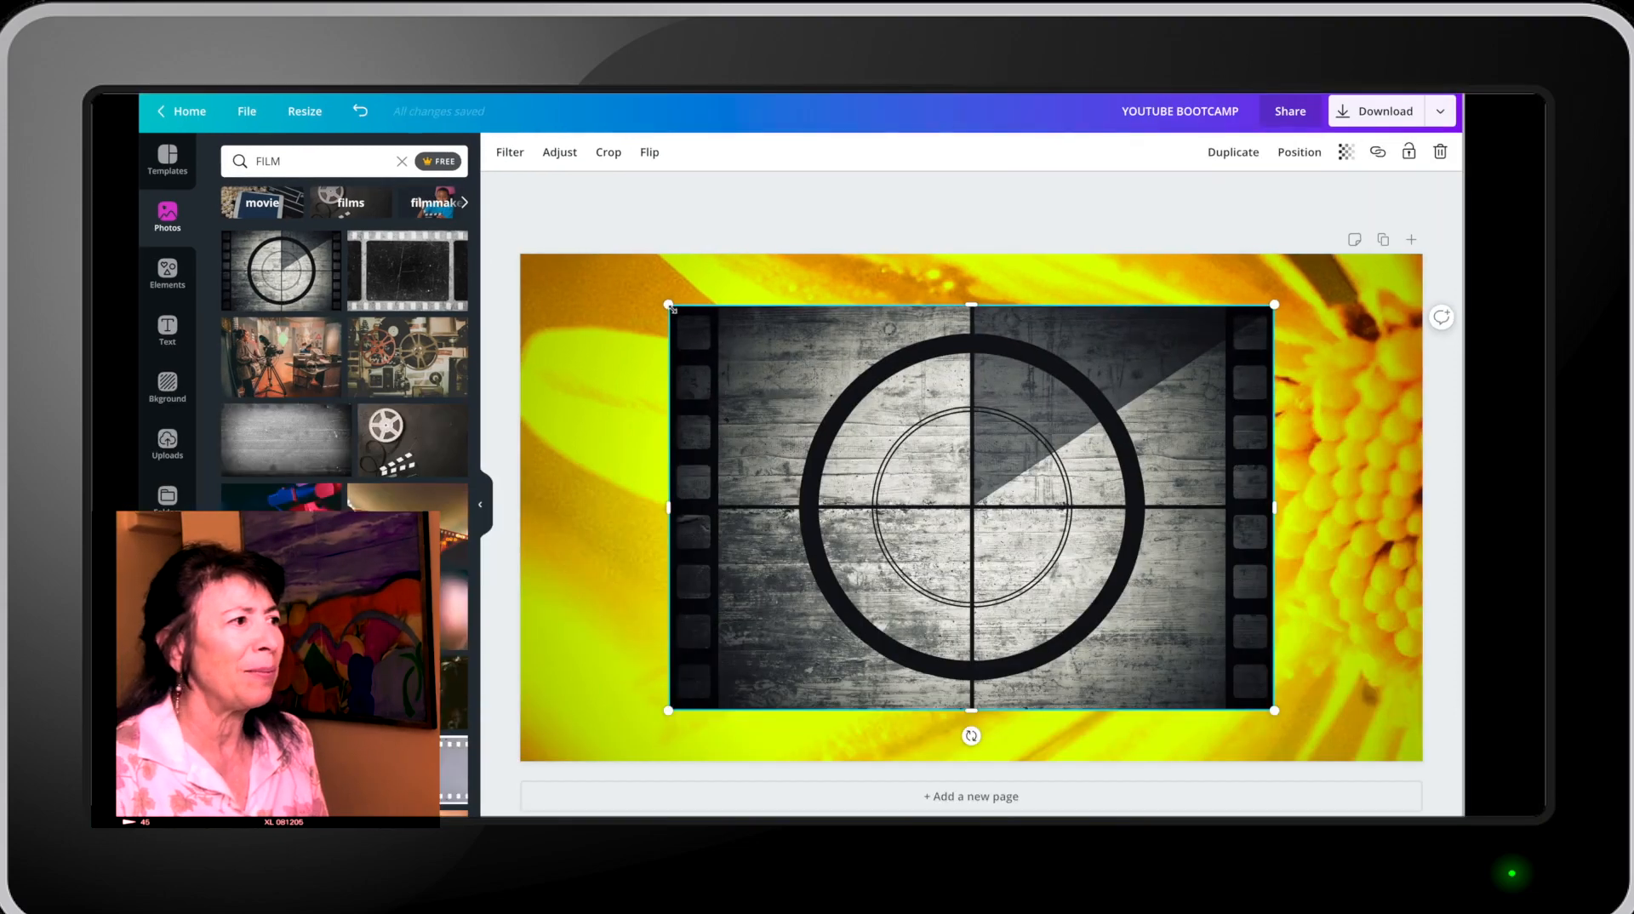
{"action": "left_click_drag", "start_coordinate": [688, 346], "coordinate": [527, 241]}
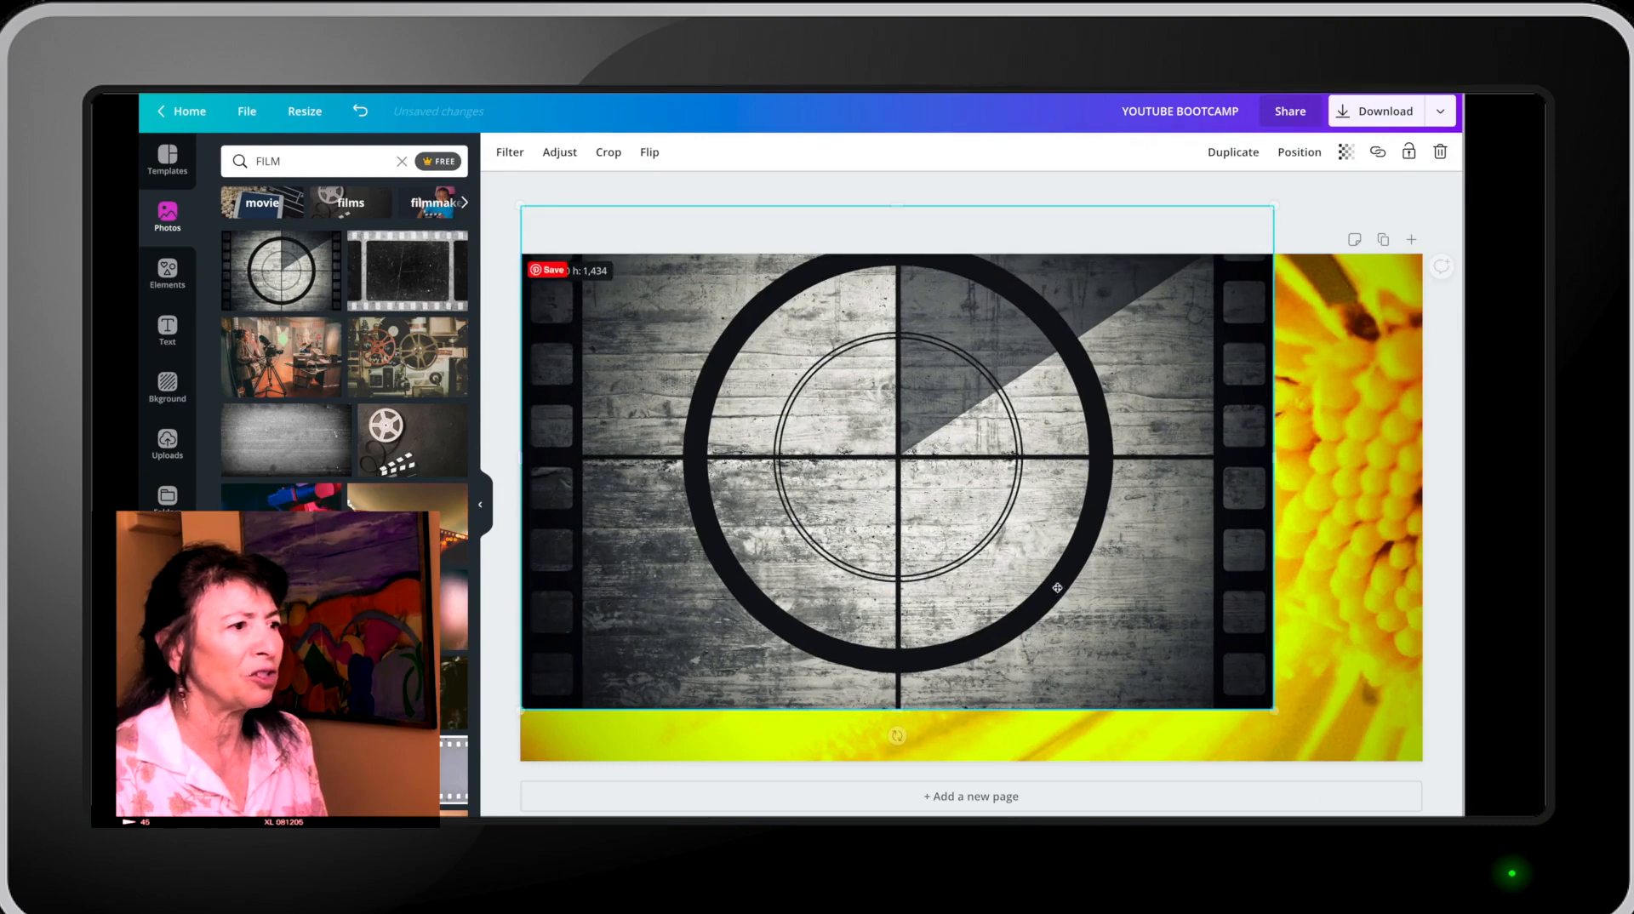
{"action": "left_click_drag", "start_coordinate": [1274, 710], "coordinate": [1459, 817]}
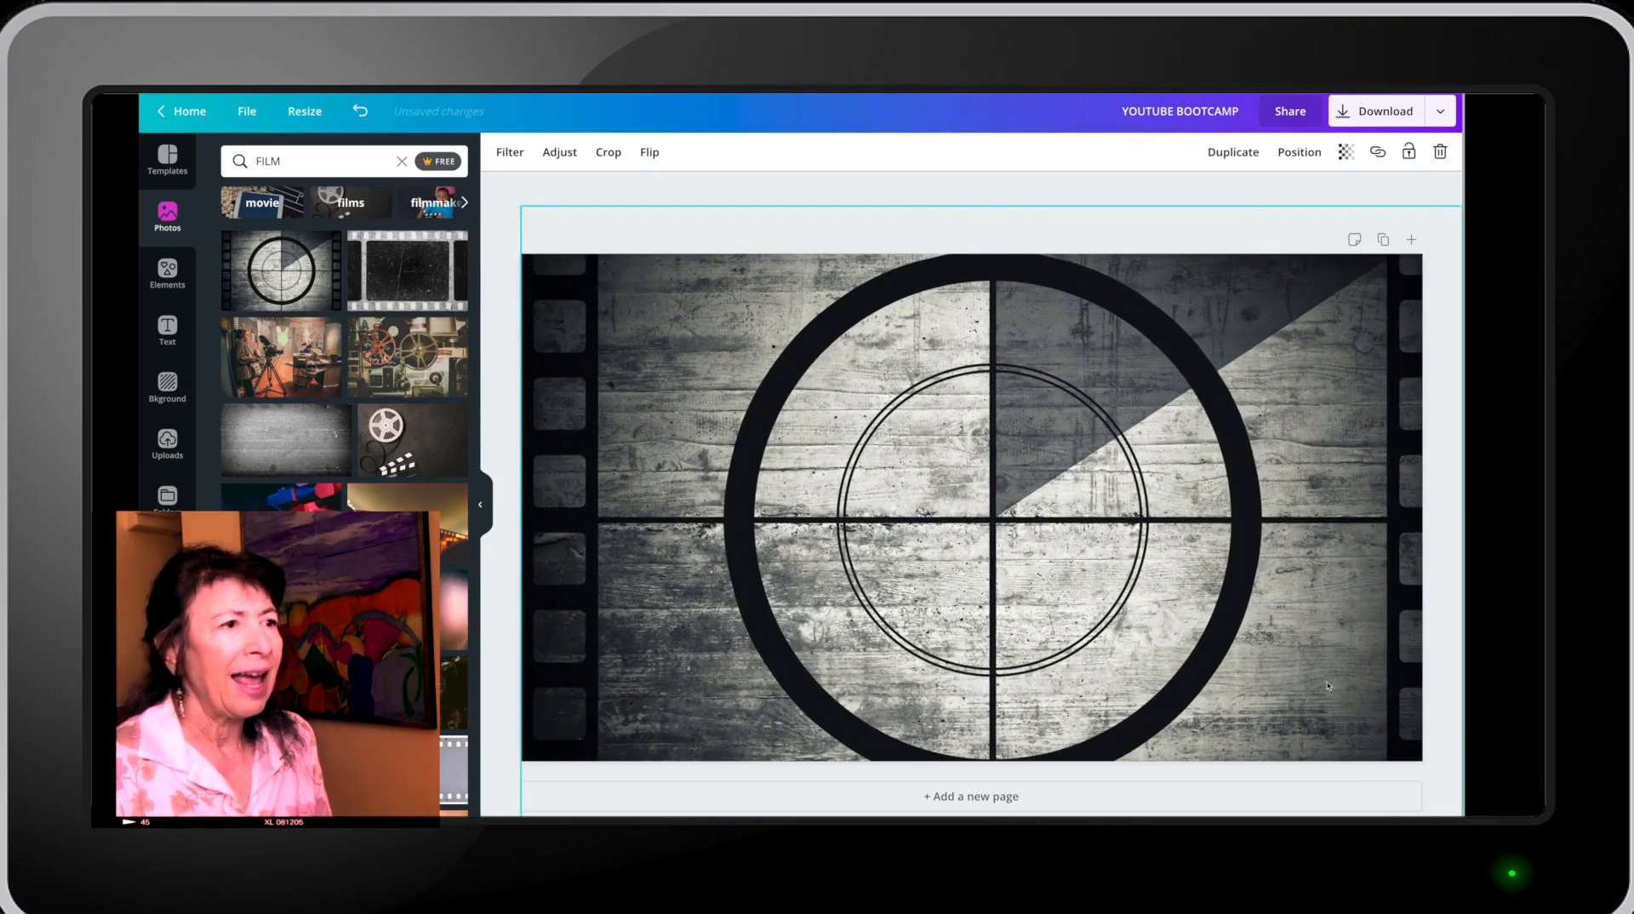
Lower the film countdown photo's opacity and send it to the back, behind all other banner items.
{"action": "left_click", "coordinate": [1344, 154]}
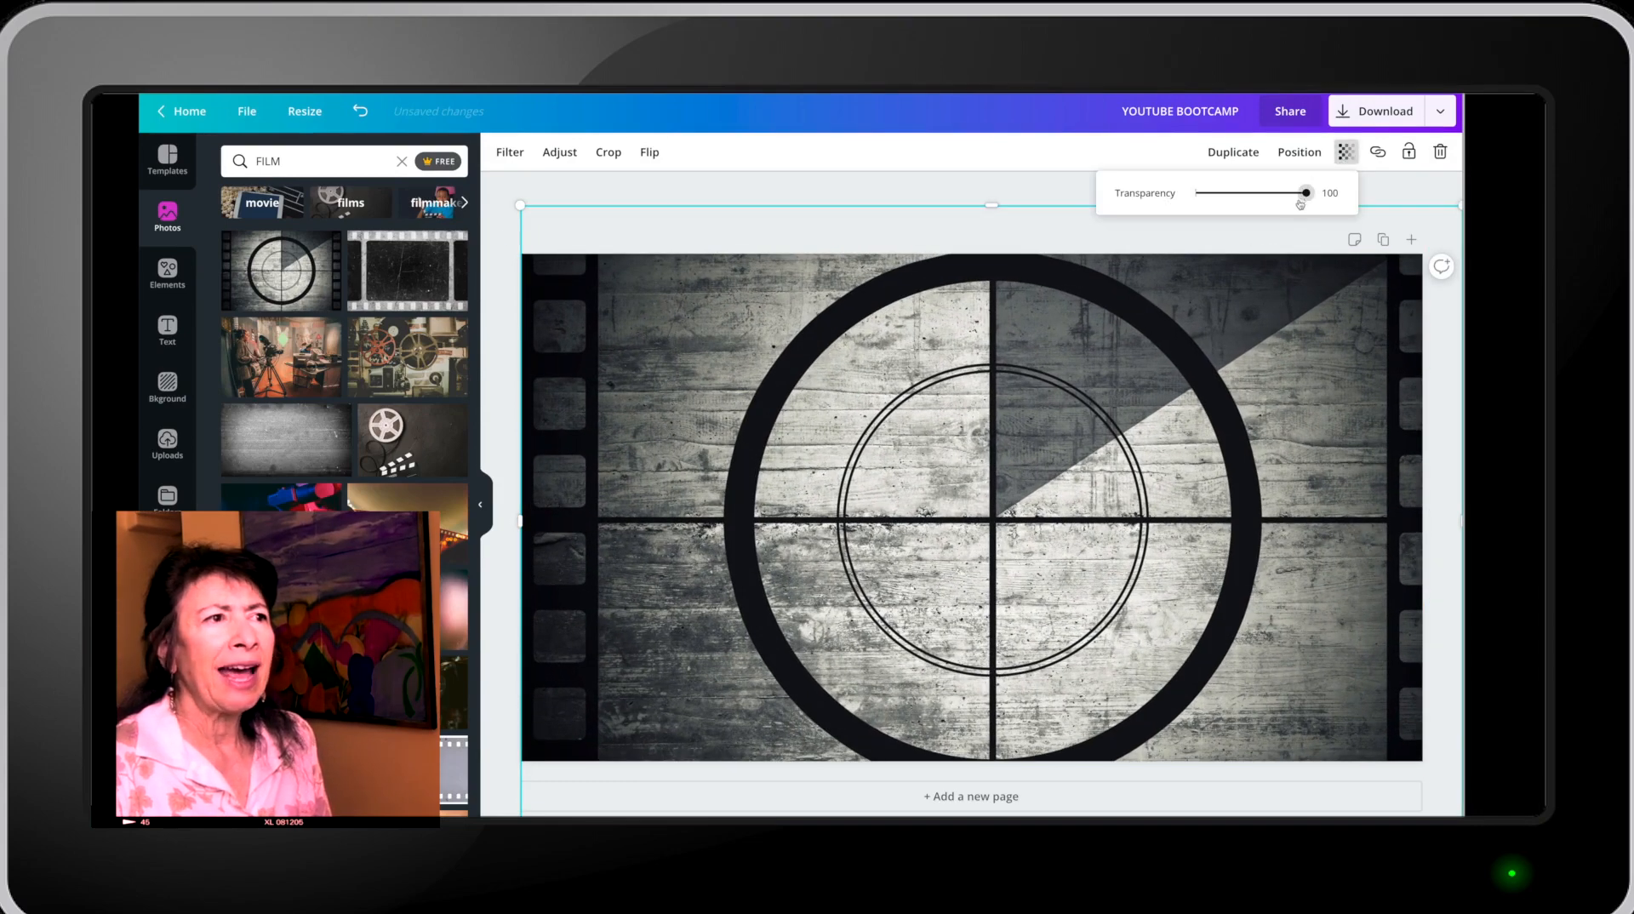
{"action": "left_click_drag", "start_coordinate": [1308, 203], "coordinate": [1266, 197]}
{"action": "left_click", "coordinate": [1300, 152]}
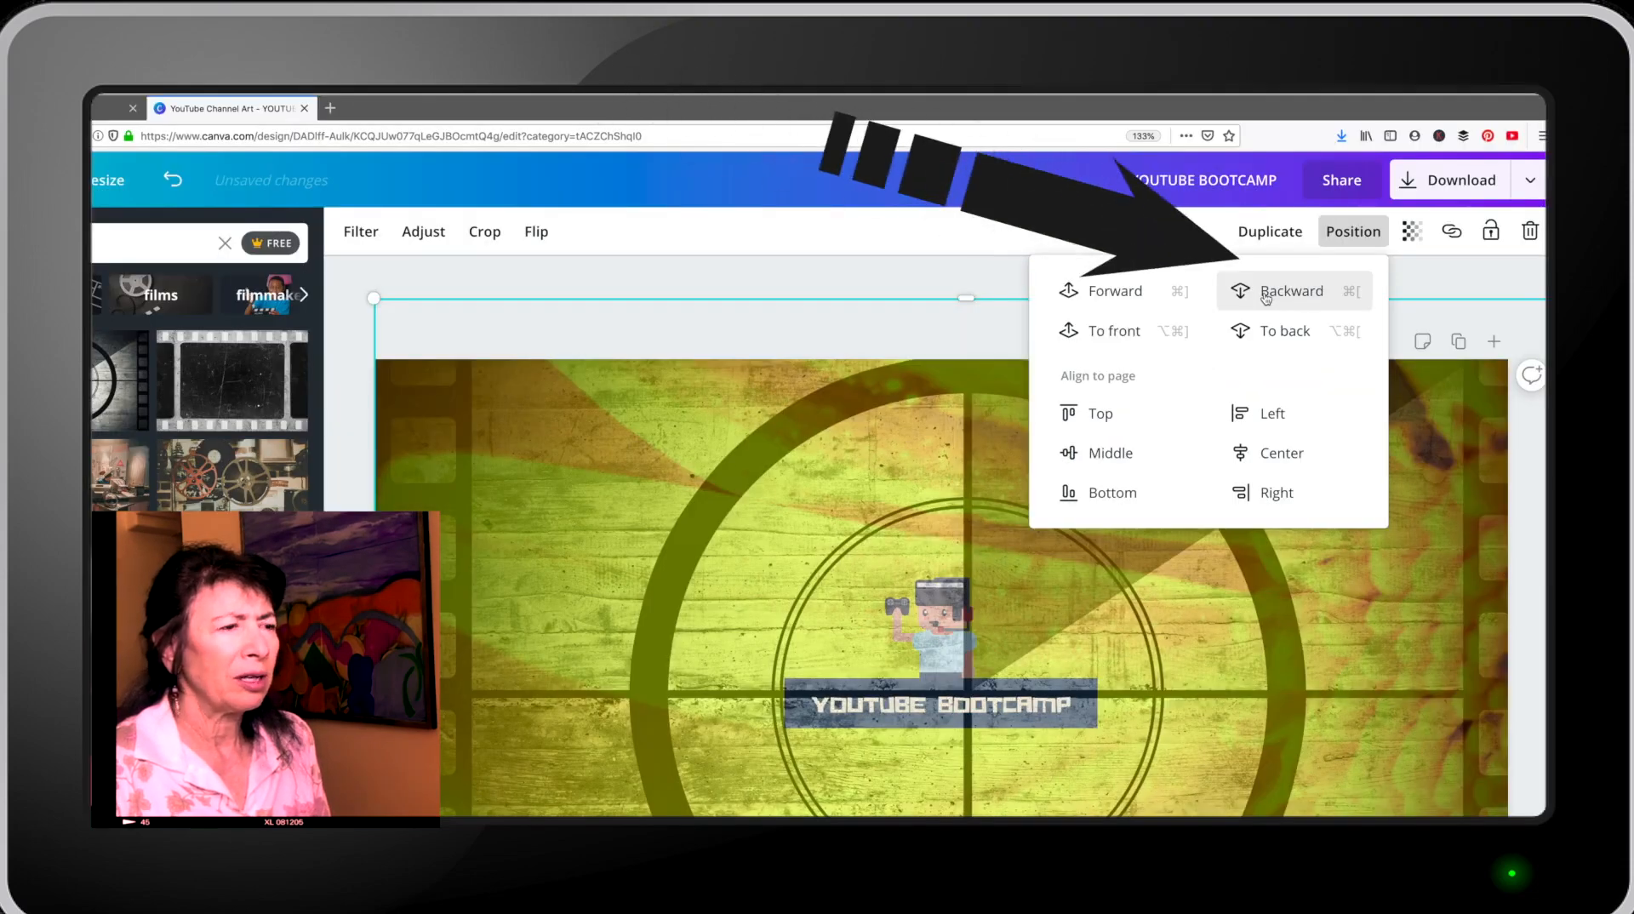
{"action": "left_click", "coordinate": [1266, 296]}
{"action": "left_click", "coordinate": [1268, 332]}
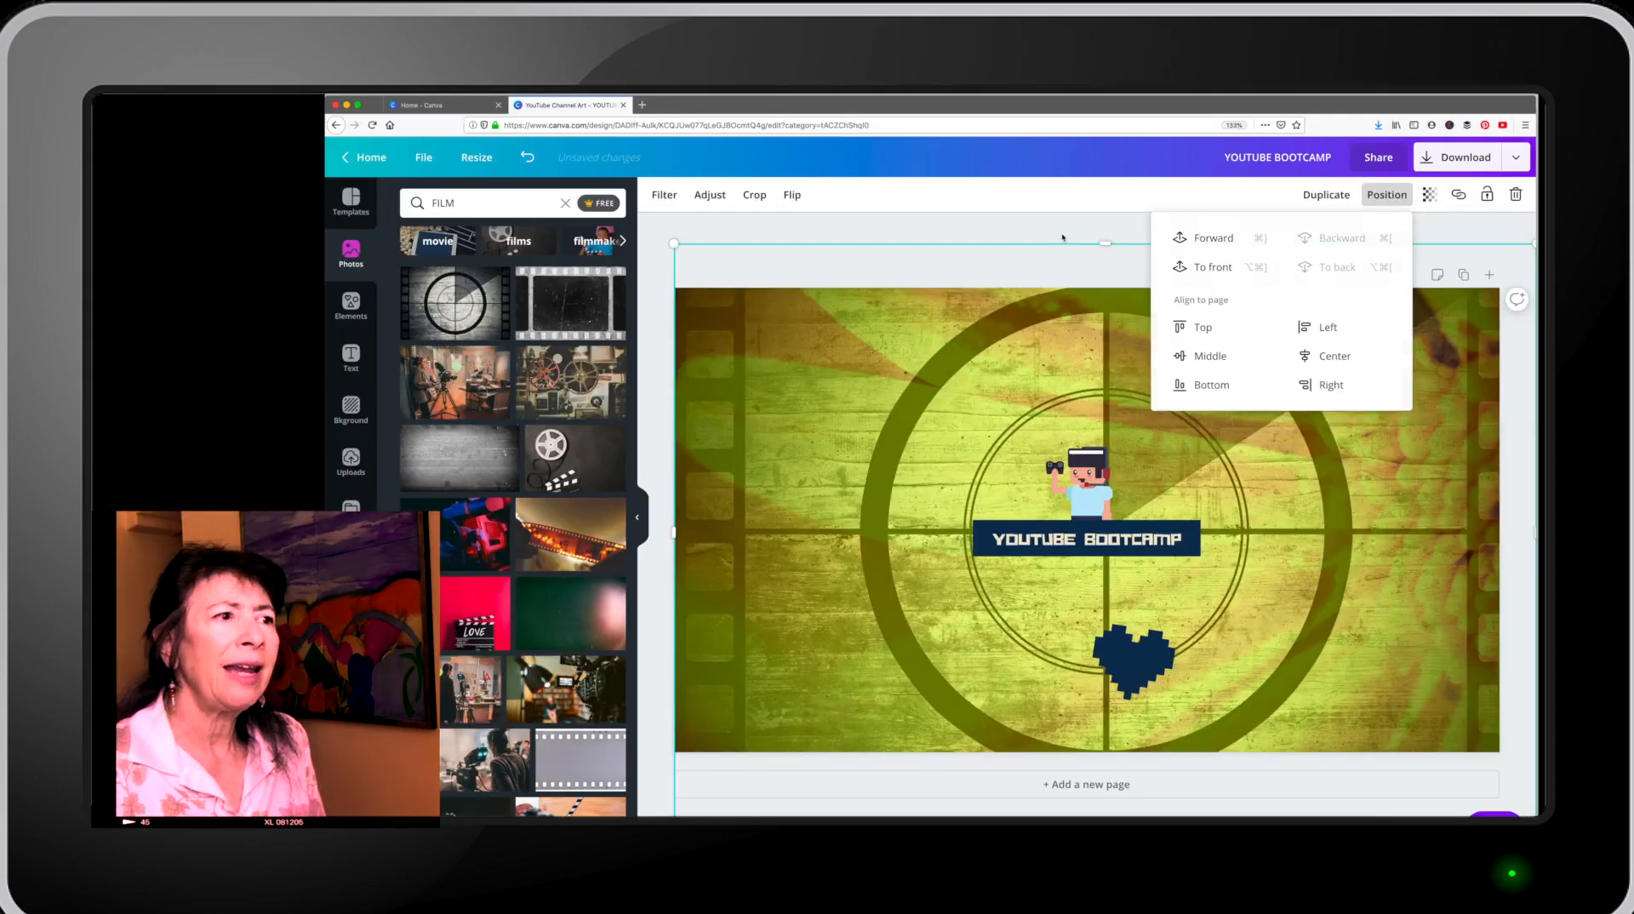
Delete the flower background image, the gamer character and the pixel heart from the banner.
{"action": "key", "text": "Delete"}
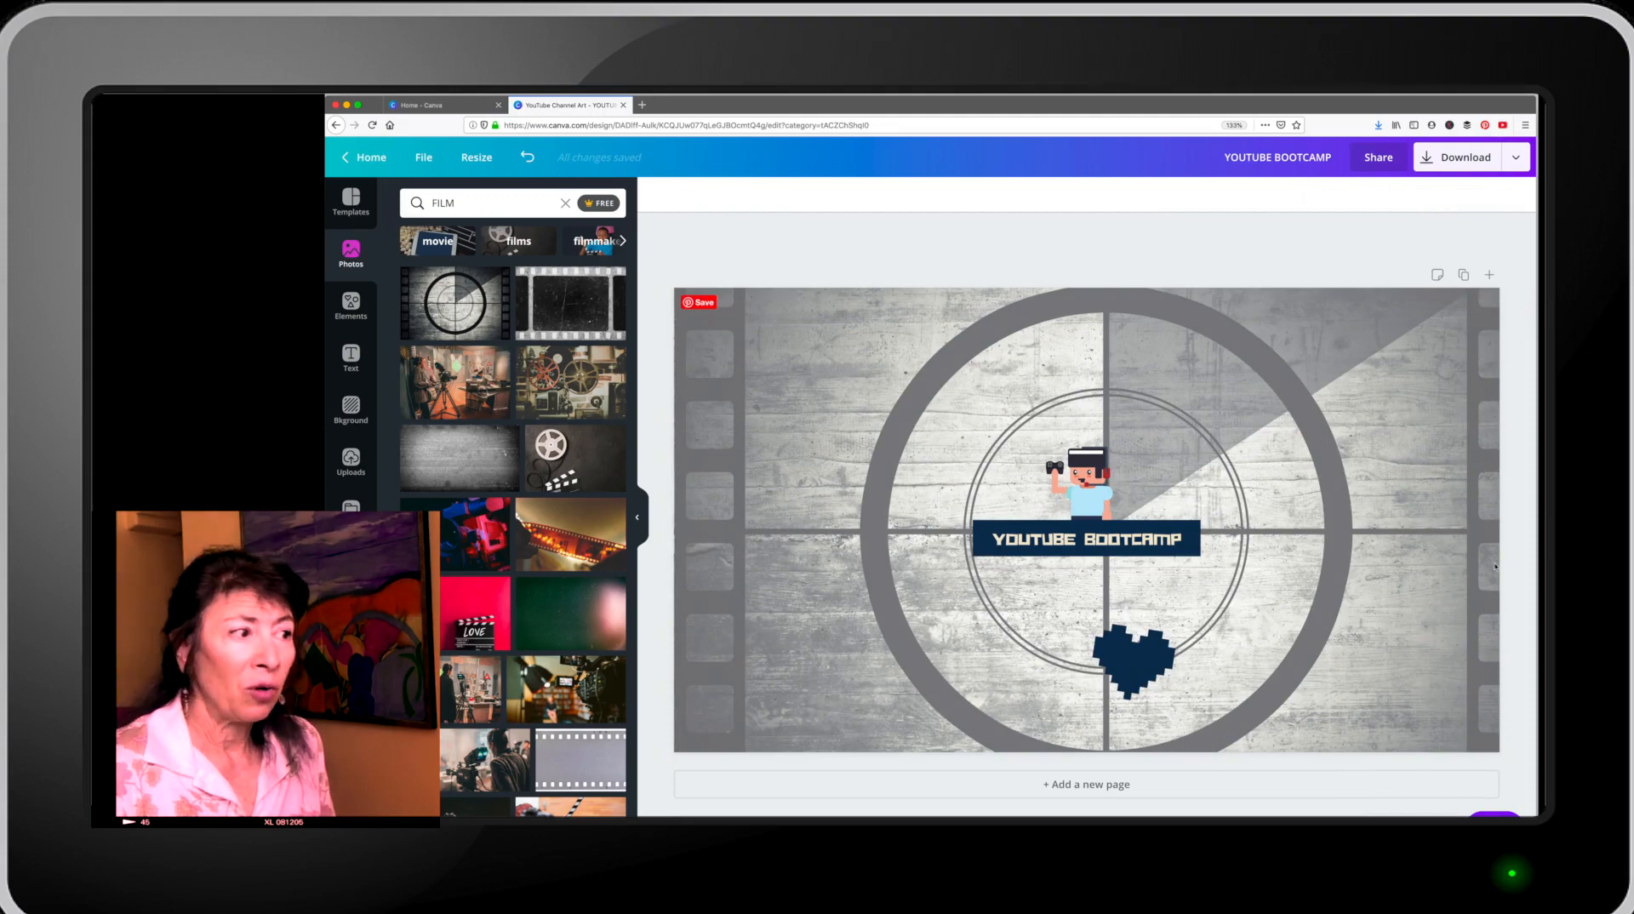
{"action": "left_click", "coordinate": [349, 304]}
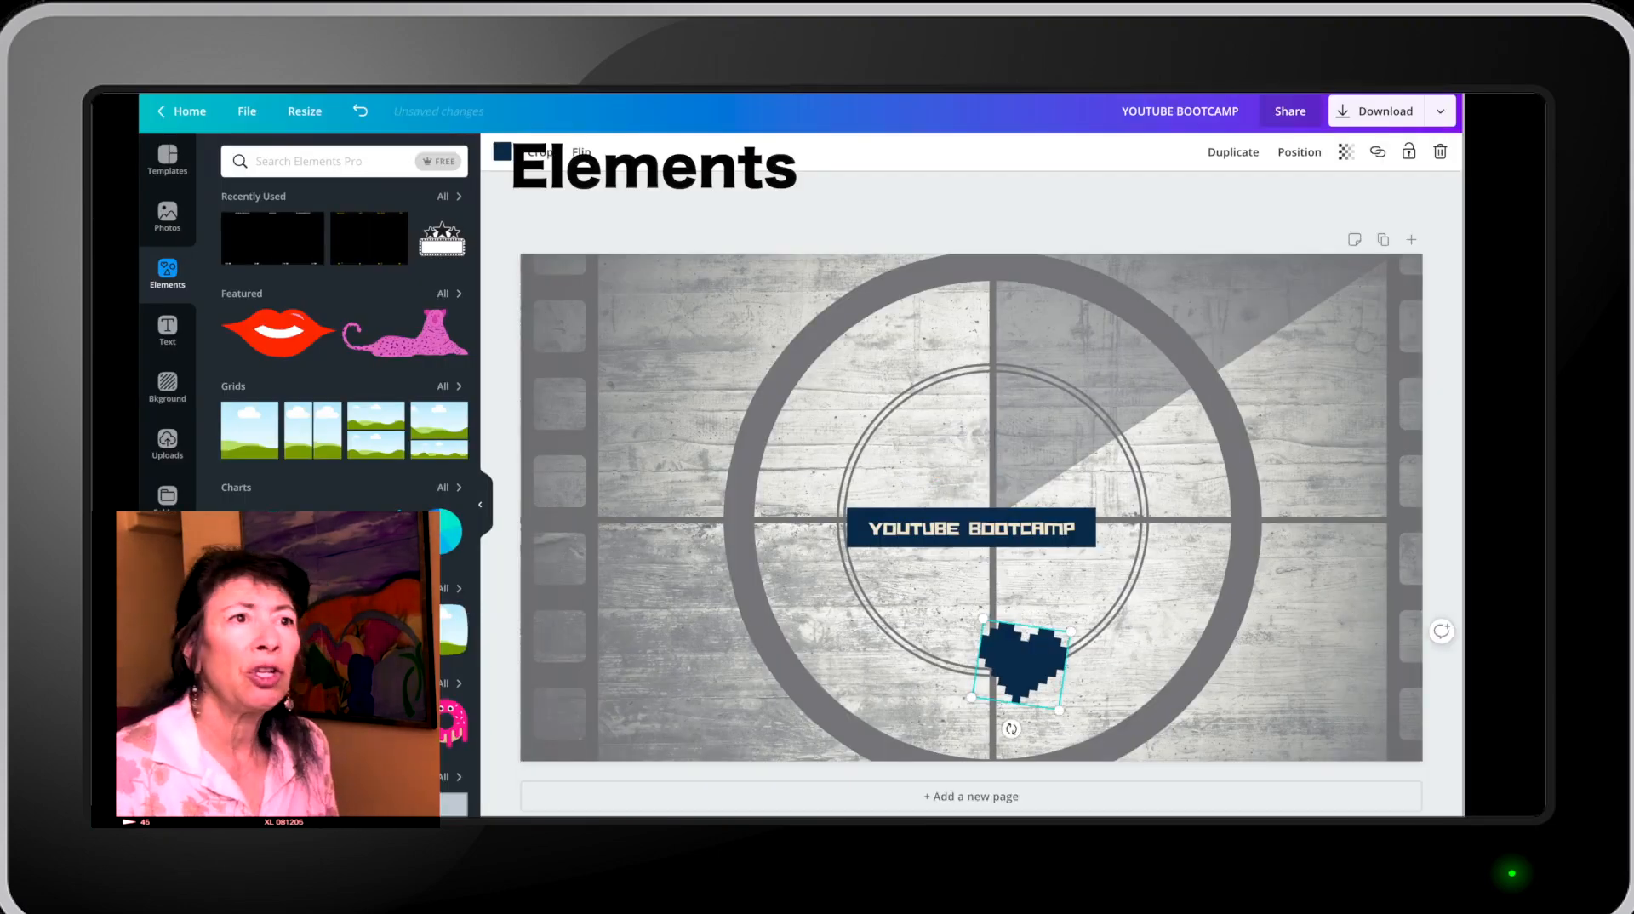
{"action": "key", "text": "Delete"}
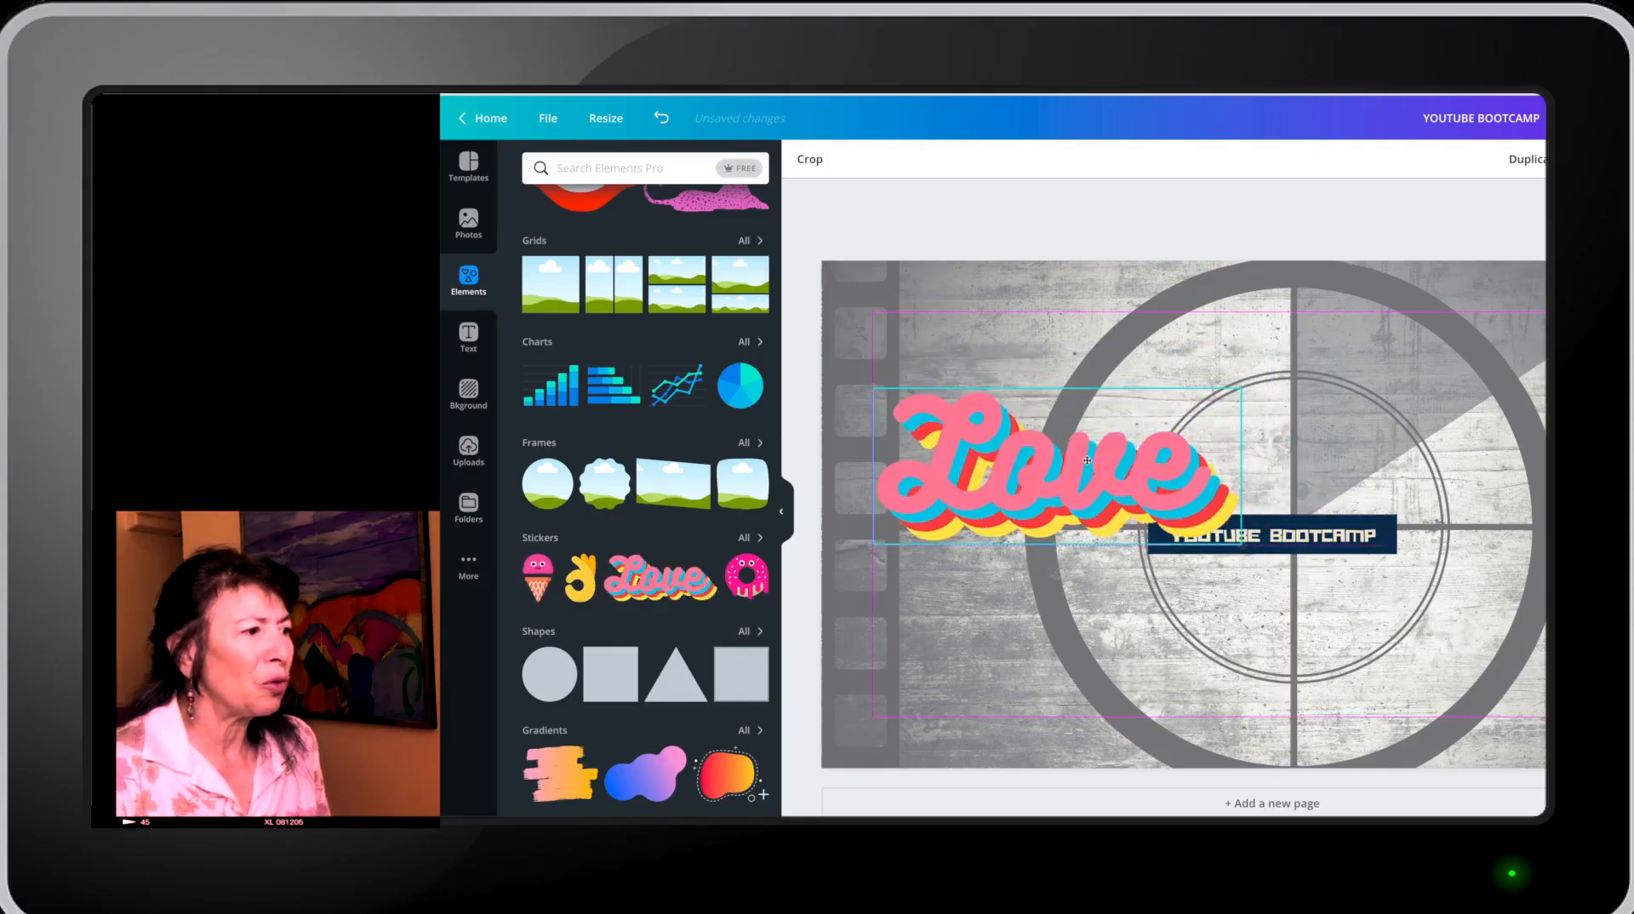
Place the animated Love sticker on the banner so it overlaps the beginning of the title.
{"action": "left_click_drag", "start_coordinate": [1086, 460], "coordinate": [1063, 507]}
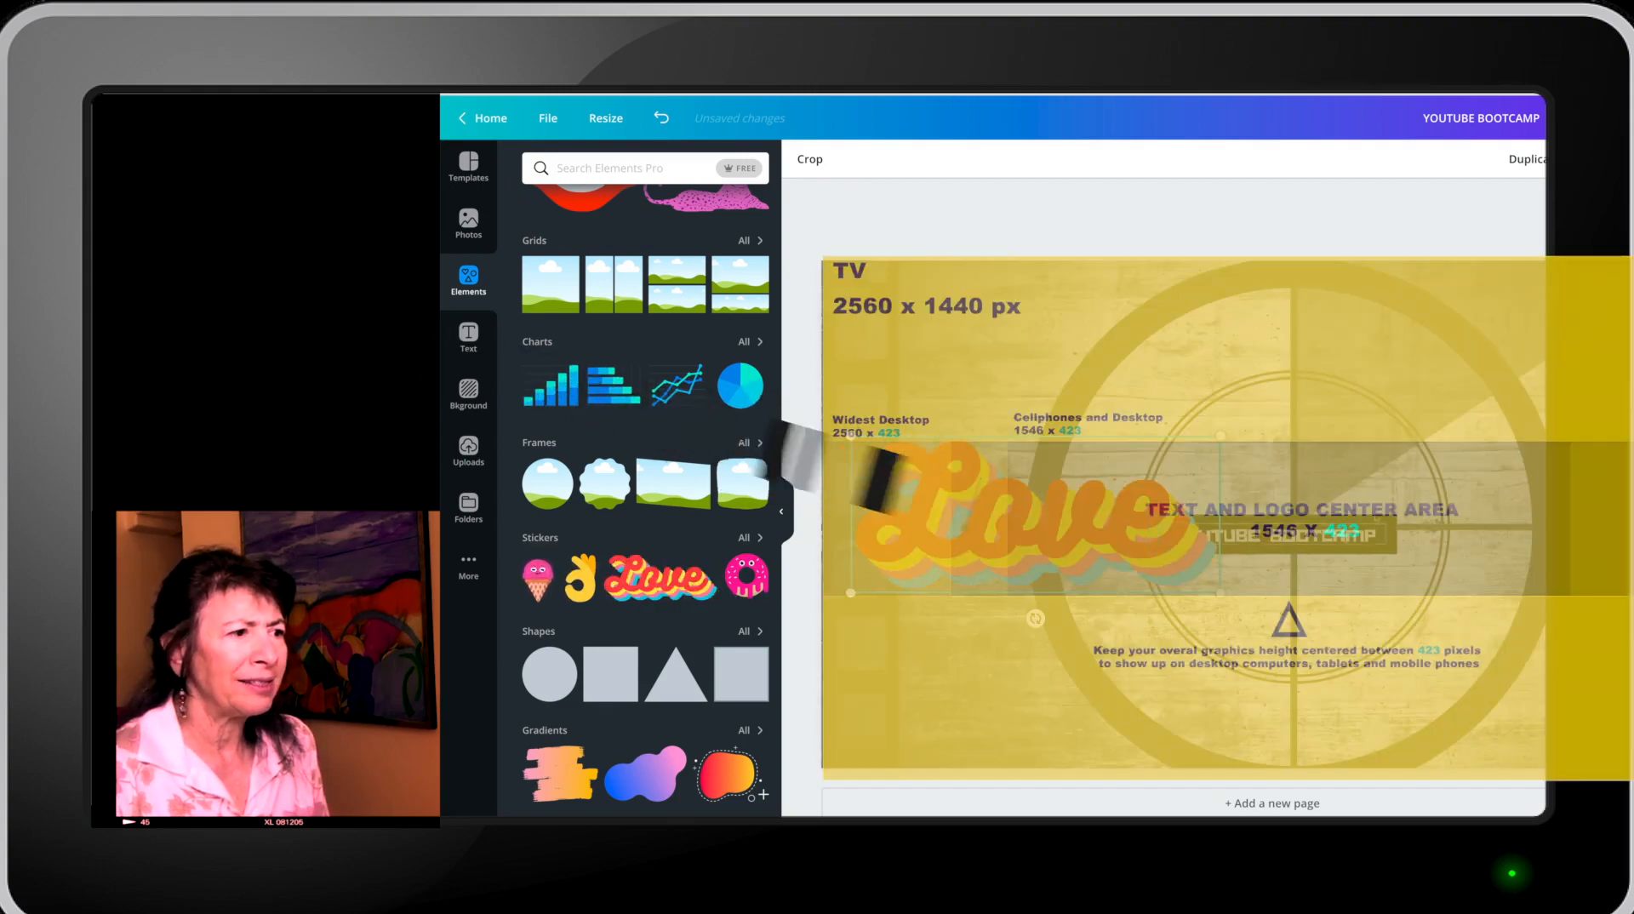
Set the title's font size to 72, widen its text box to fit one line, and scale the text up to 82.1.
{"action": "left_click", "coordinate": [1376, 523]}
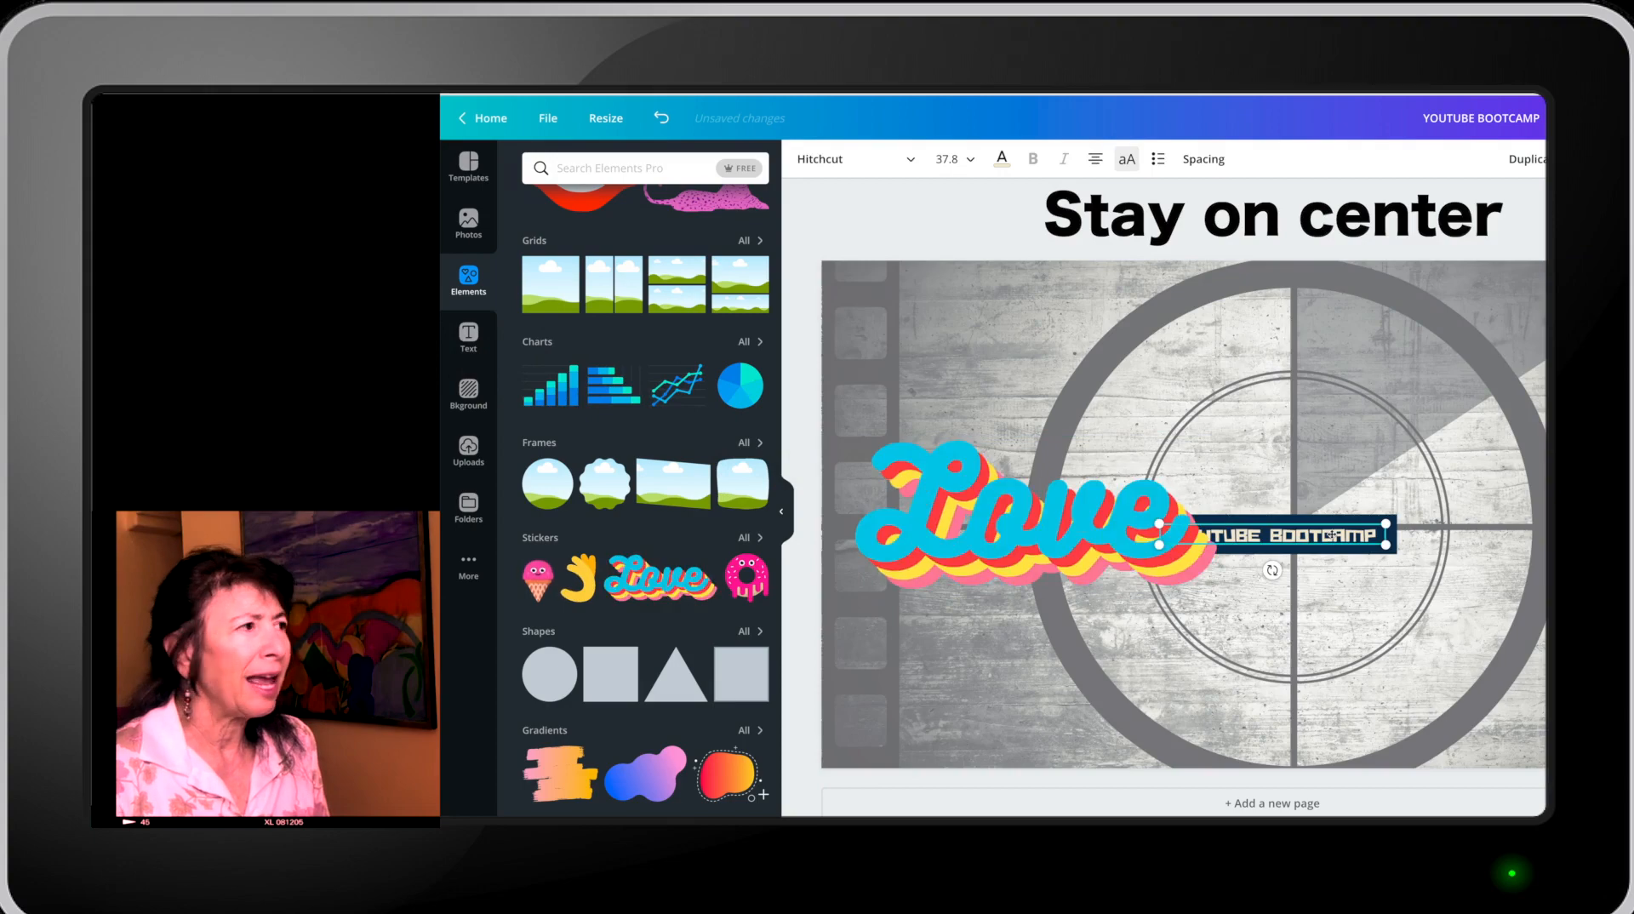
{"action": "left_click", "coordinate": [949, 159]}
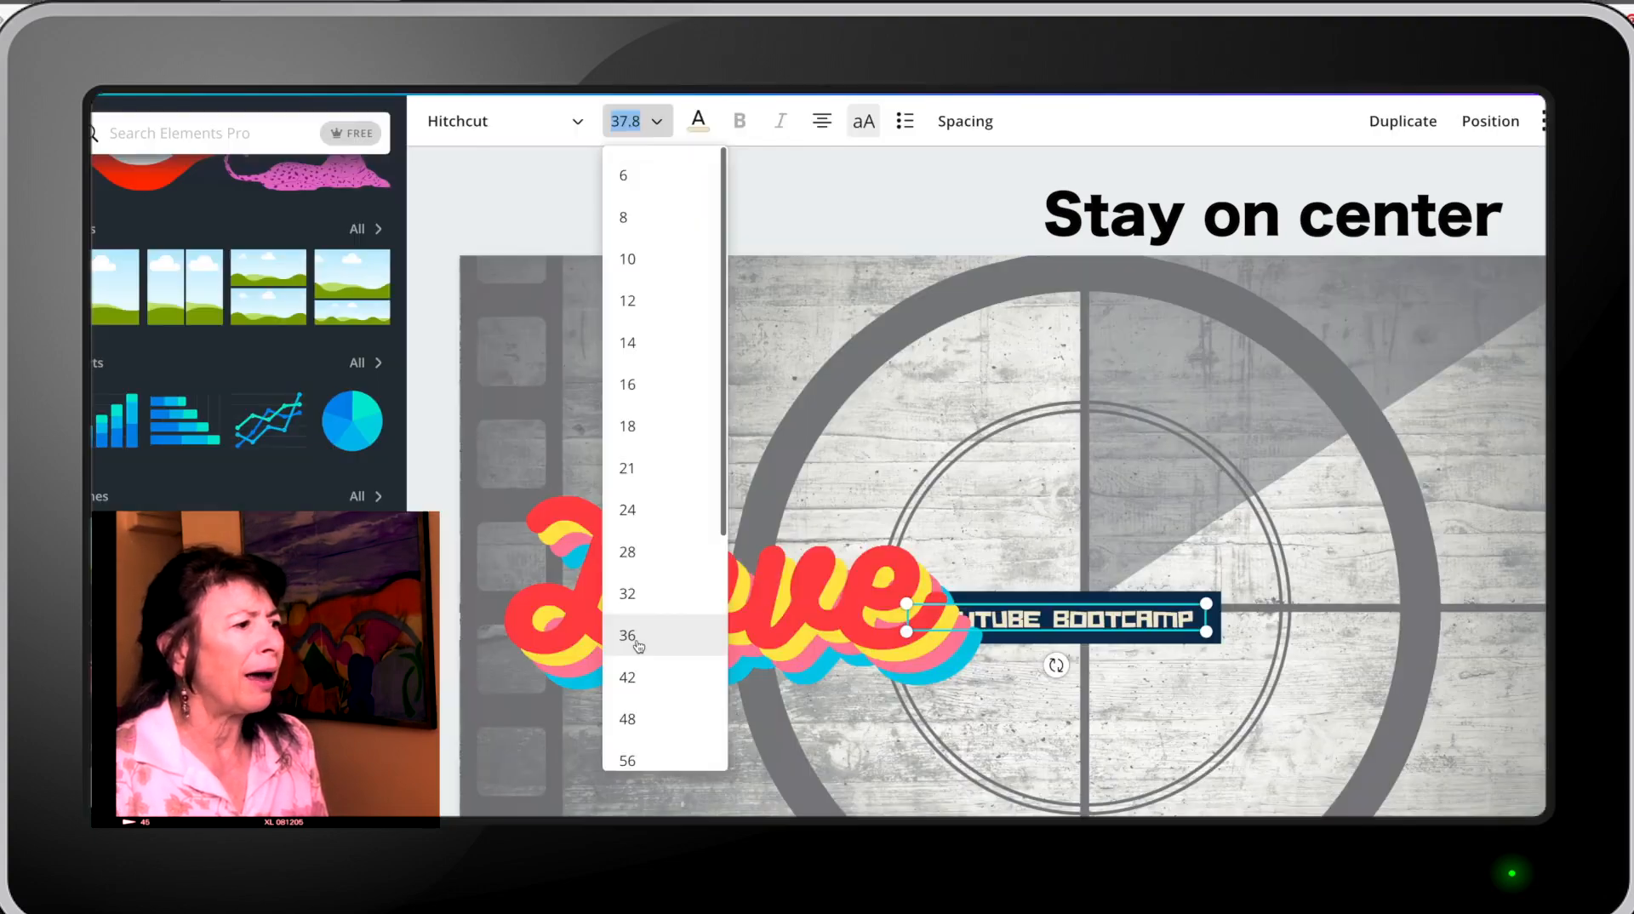
{"action": "left_click", "coordinate": [638, 645]}
{"action": "left_click", "coordinate": [657, 121]}
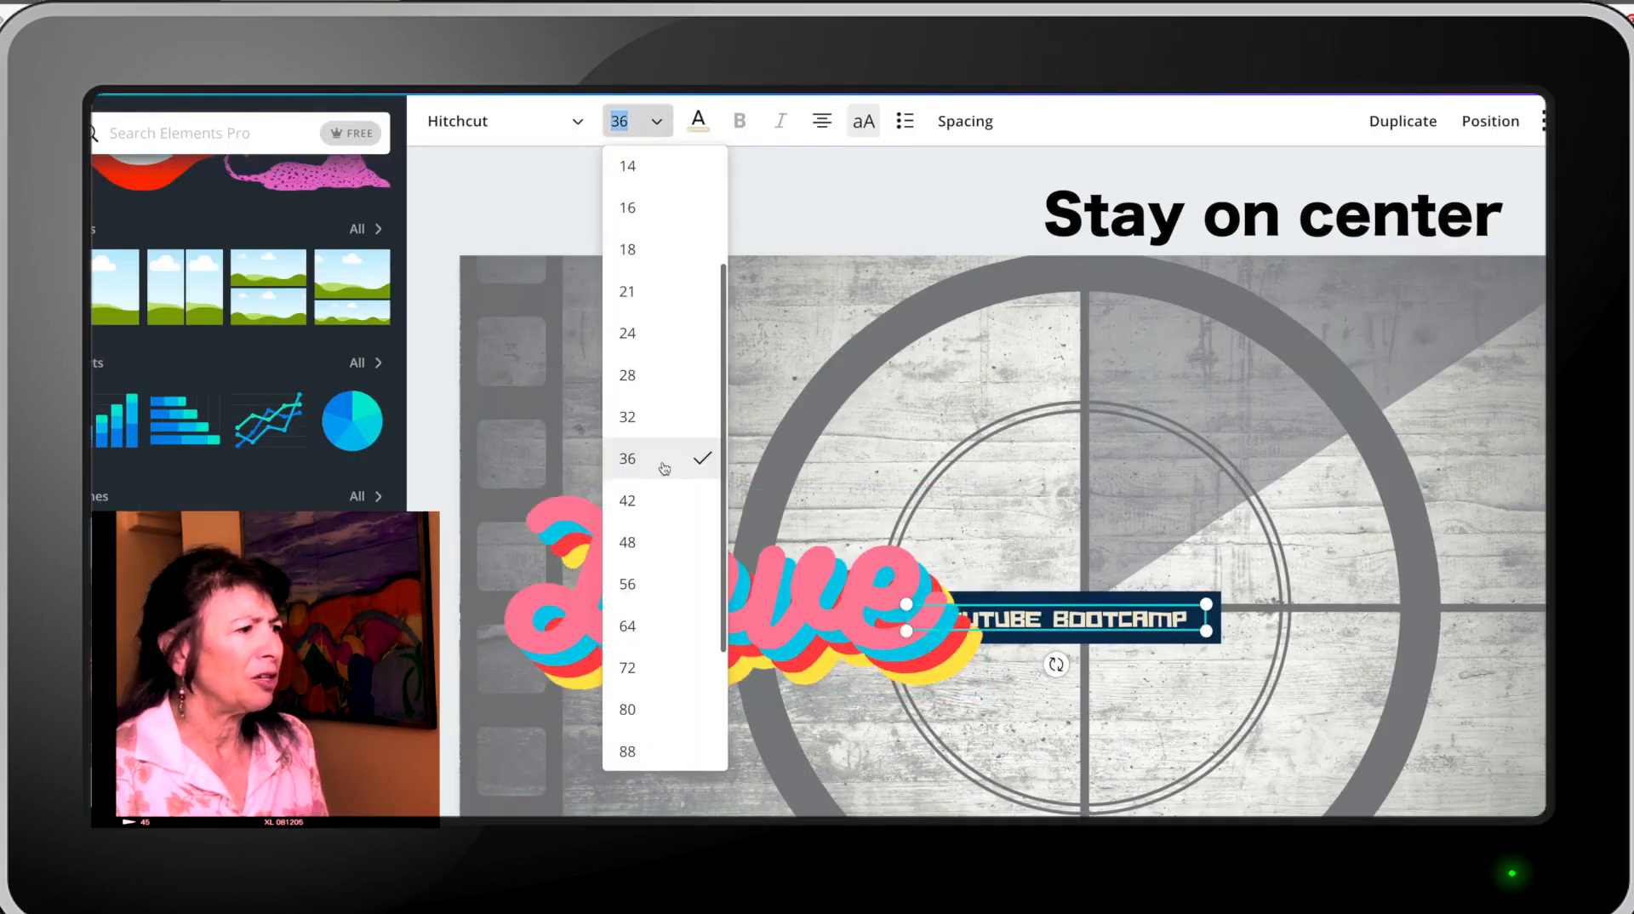
{"action": "left_click", "coordinate": [653, 667]}
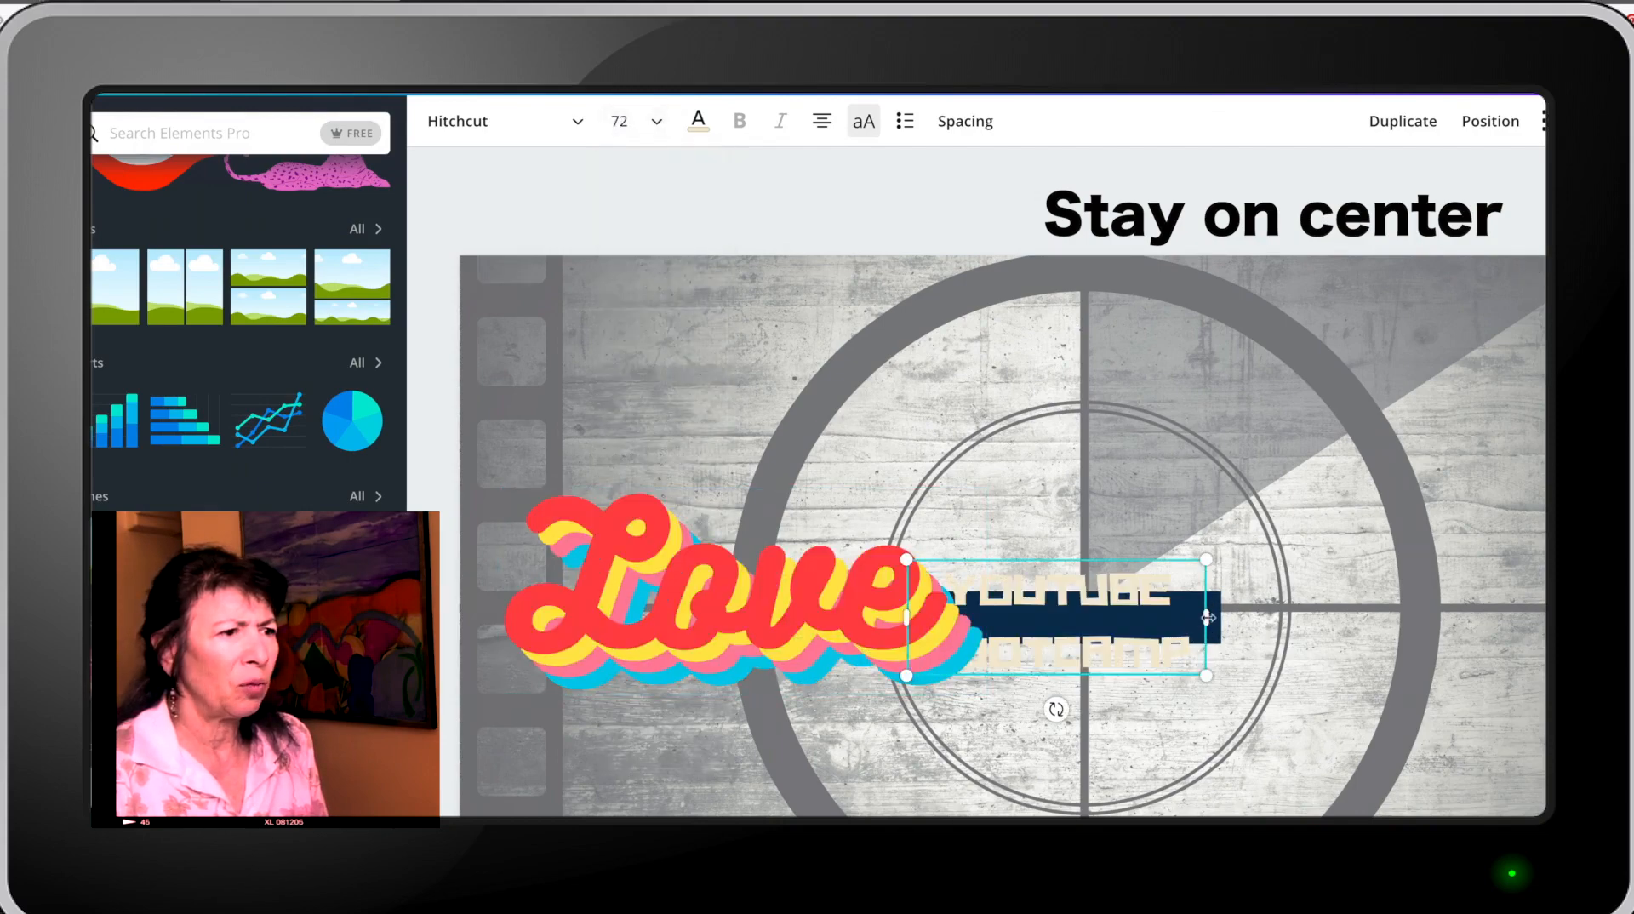
{"action": "left_click_drag", "start_coordinate": [1207, 617], "coordinate": [1380, 617]}
{"action": "left_click", "coordinate": [656, 121]}
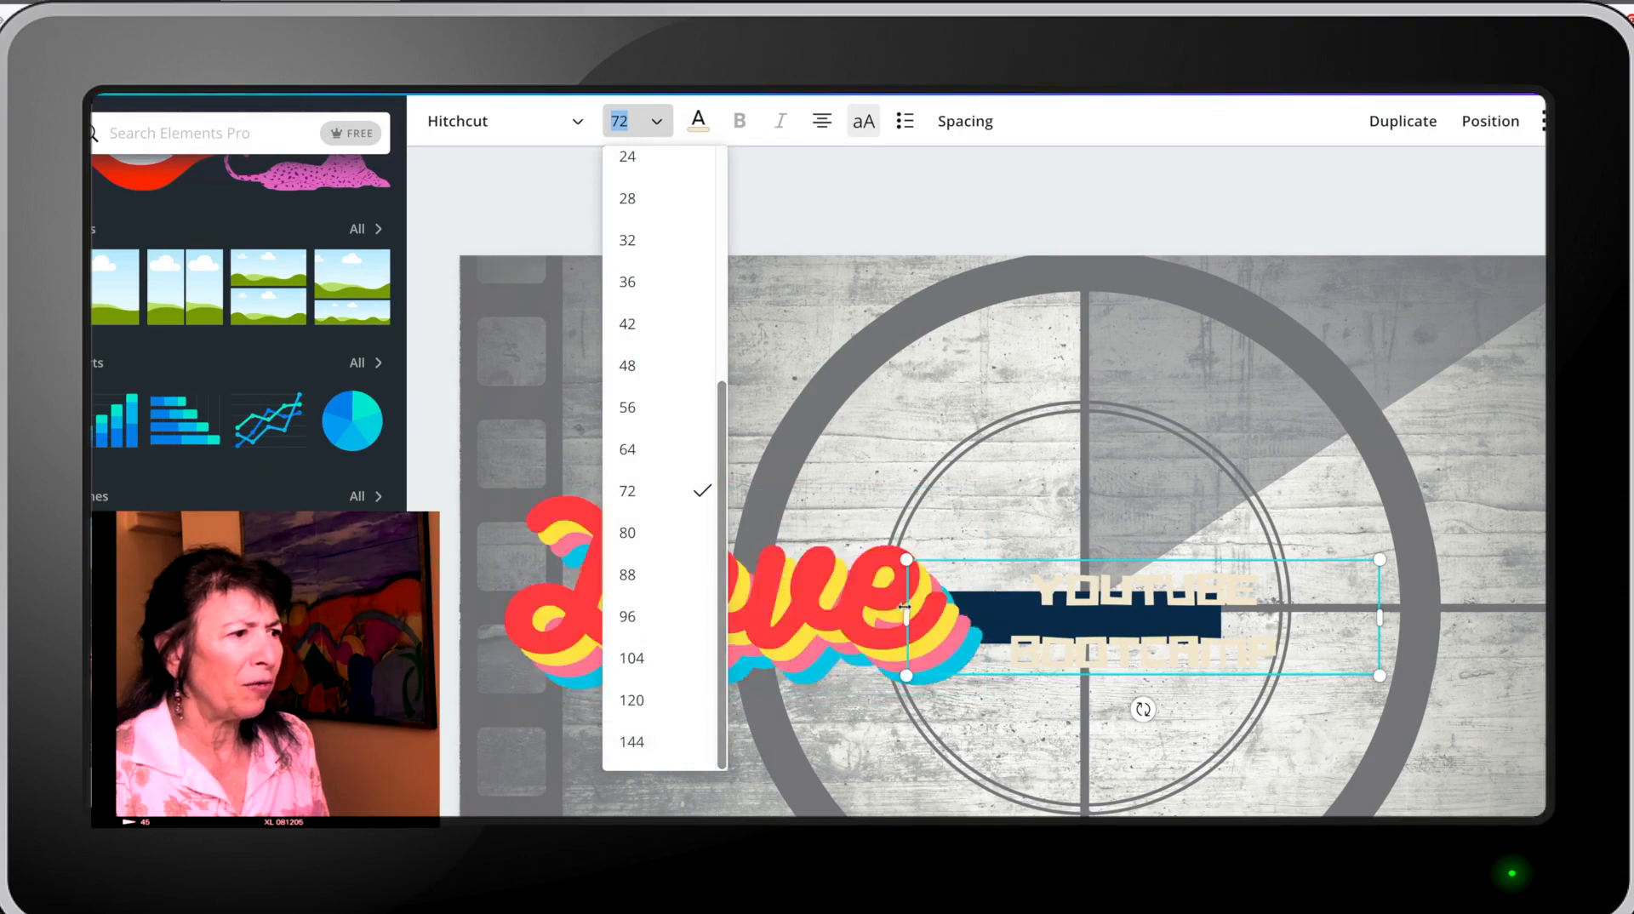
{"action": "left_click_drag", "start_coordinate": [905, 606], "coordinate": [721, 617]}
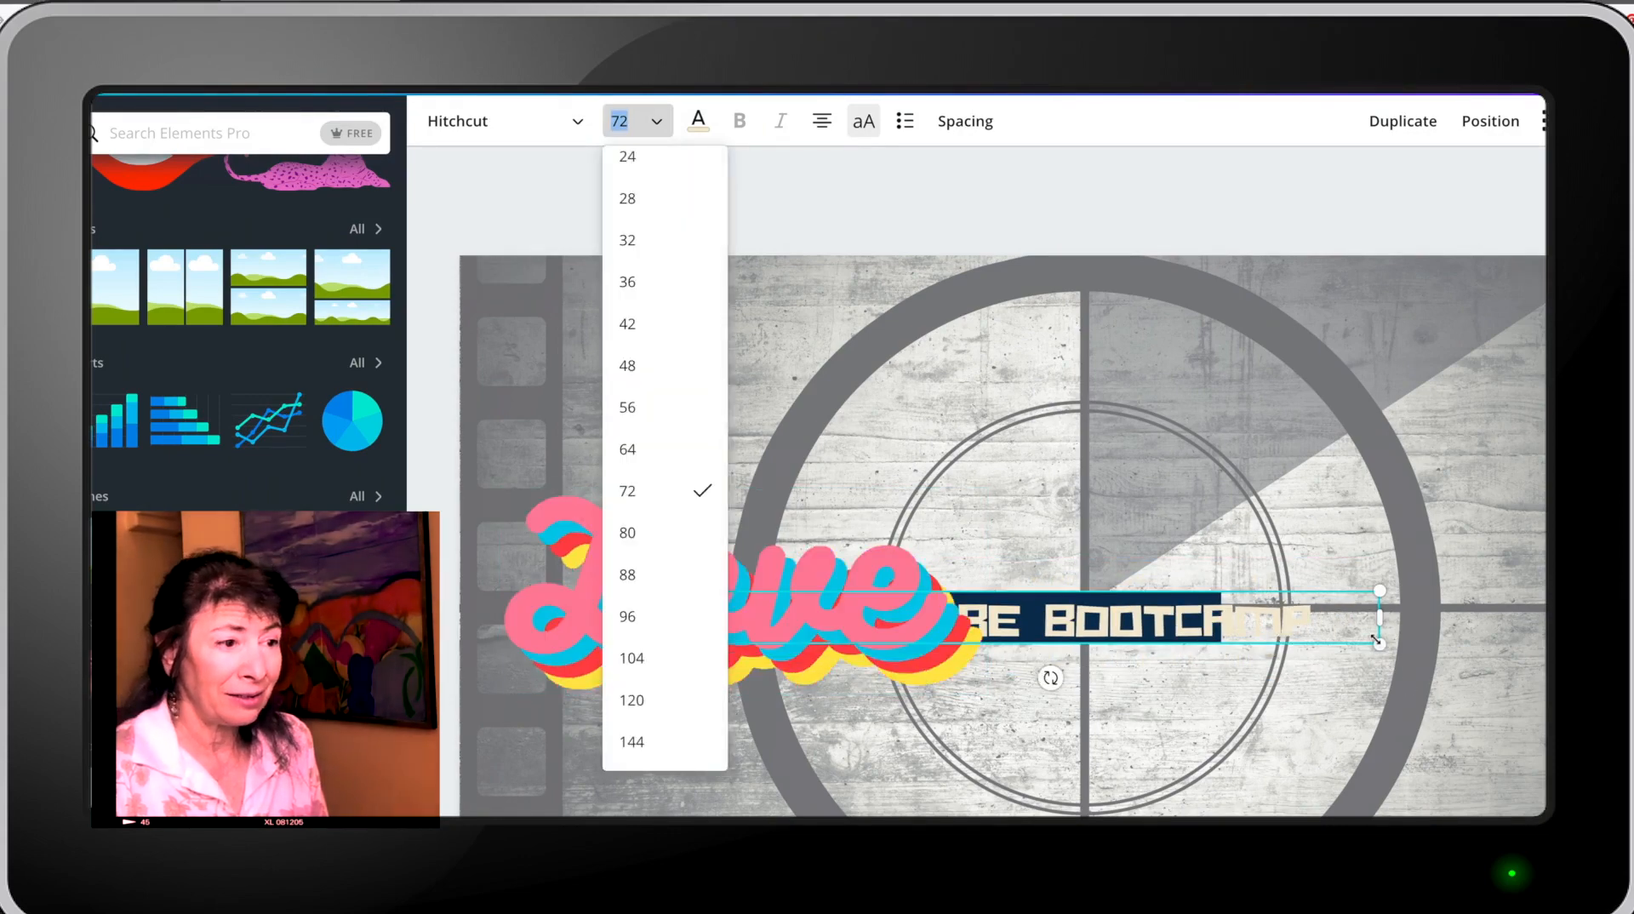
{"action": "left_click_drag", "start_coordinate": [1376, 639], "coordinate": [1470, 653]}
{"action": "left_click", "coordinate": [1490, 121]}
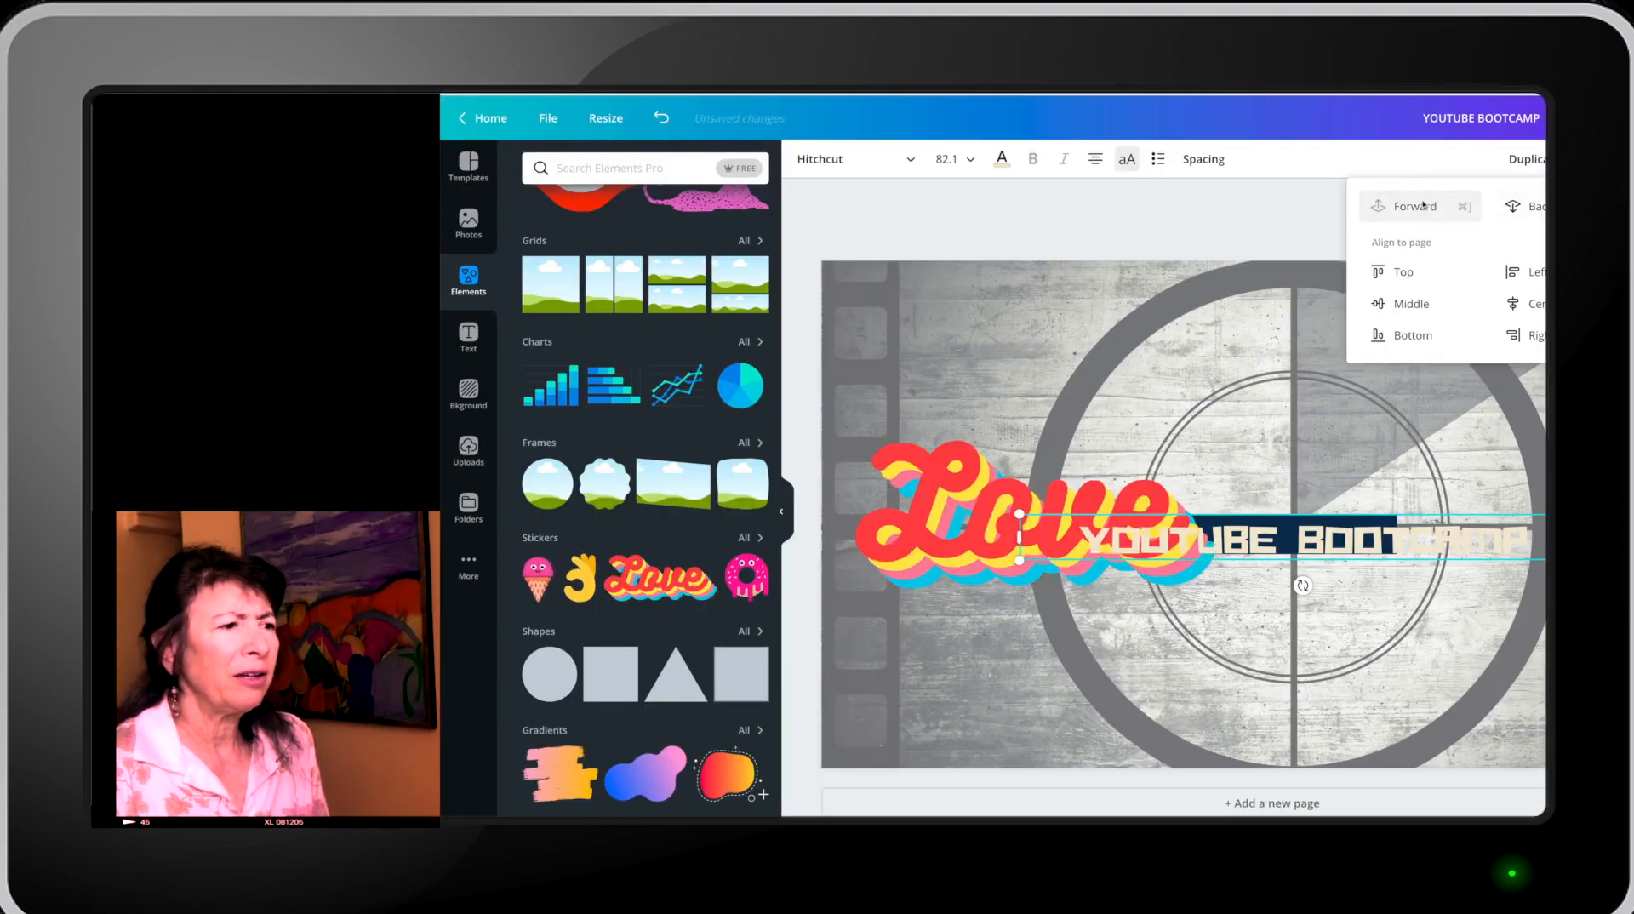
Delete the Love sticker from the banner.
{"action": "left_click", "coordinate": [1132, 489]}
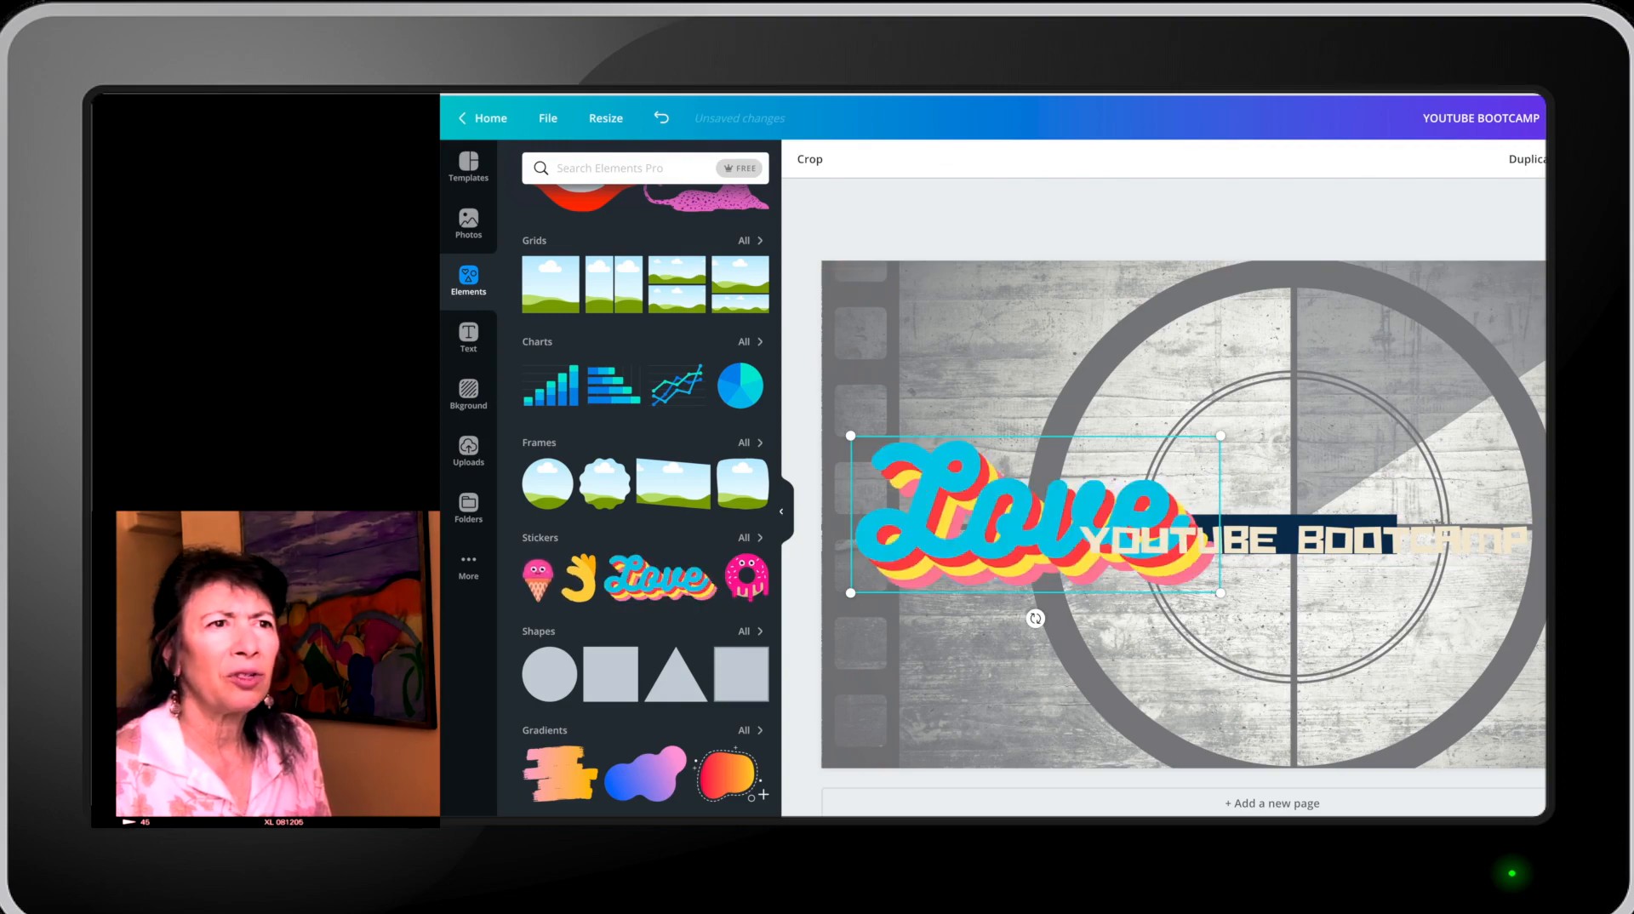
{"action": "key", "text": "Delete"}
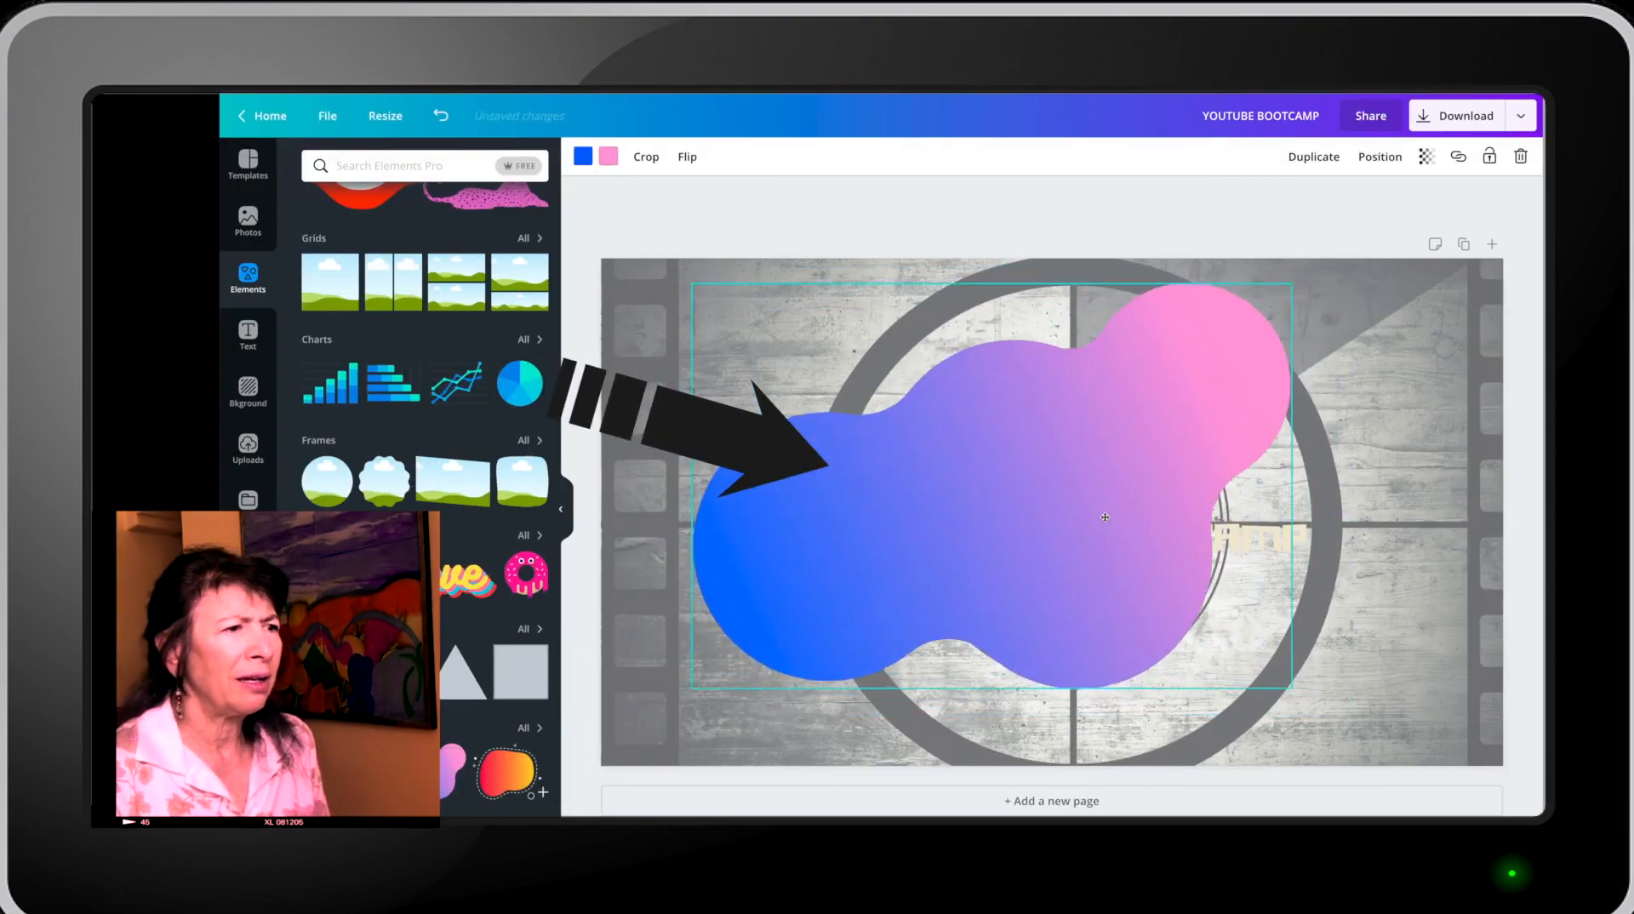
Place the blue-to-pink gradient blob one layer behind the YOUTUBE BOOTCAMP title and move the title onto the blob.
{"action": "left_click", "coordinate": [1379, 156]}
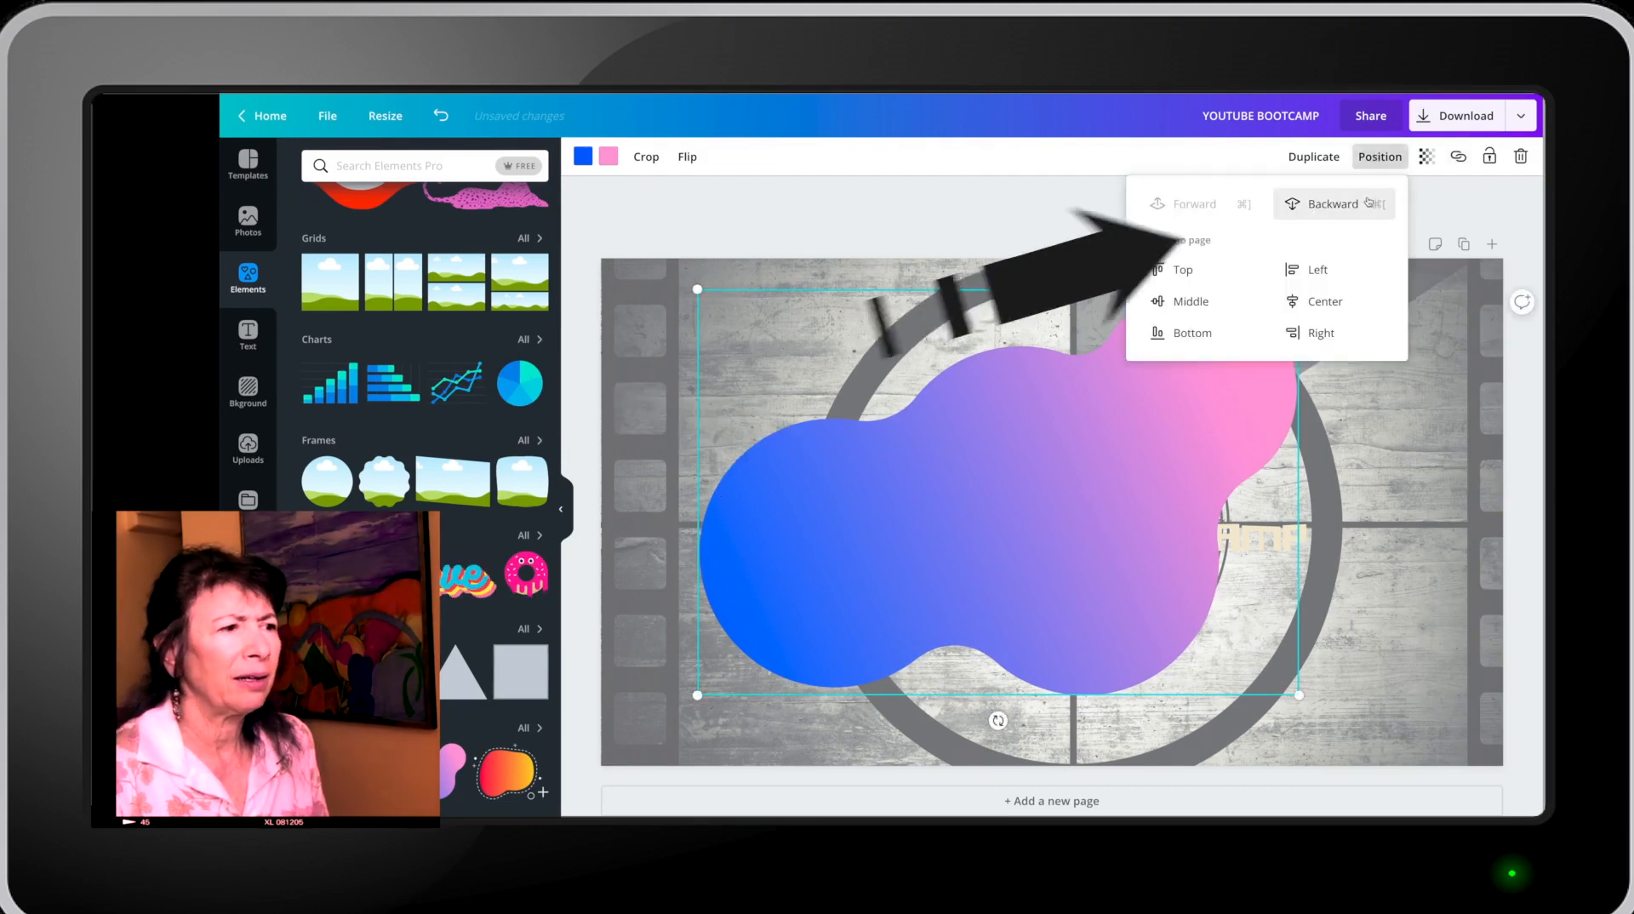
{"action": "left_click", "coordinate": [1354, 204]}
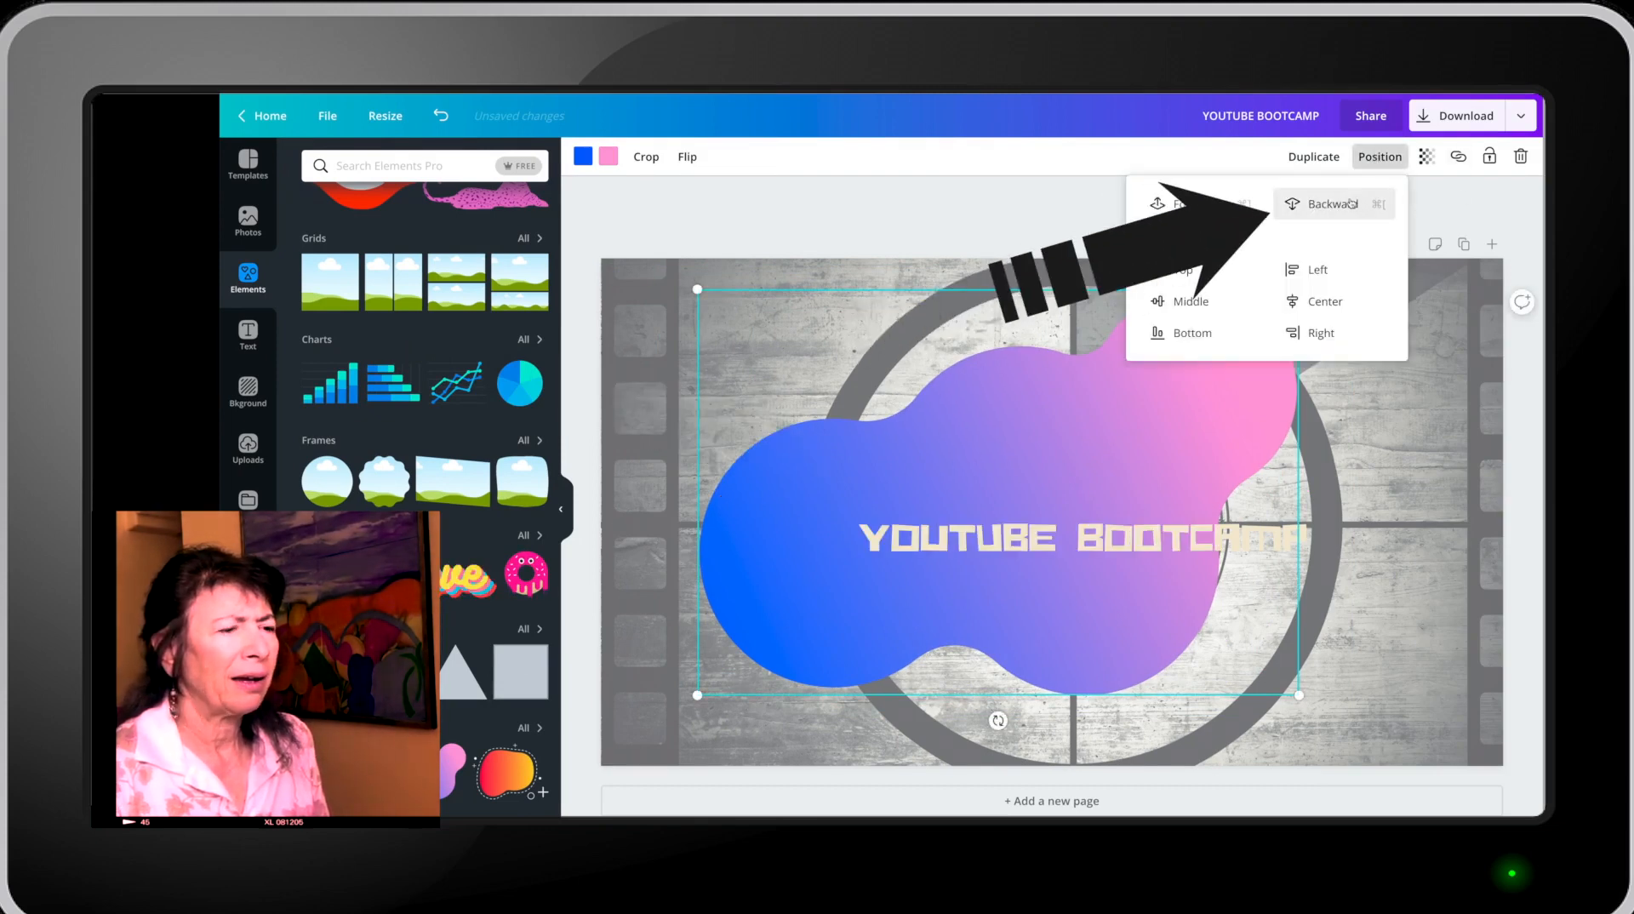
{"action": "left_click", "coordinate": [1052, 525]}
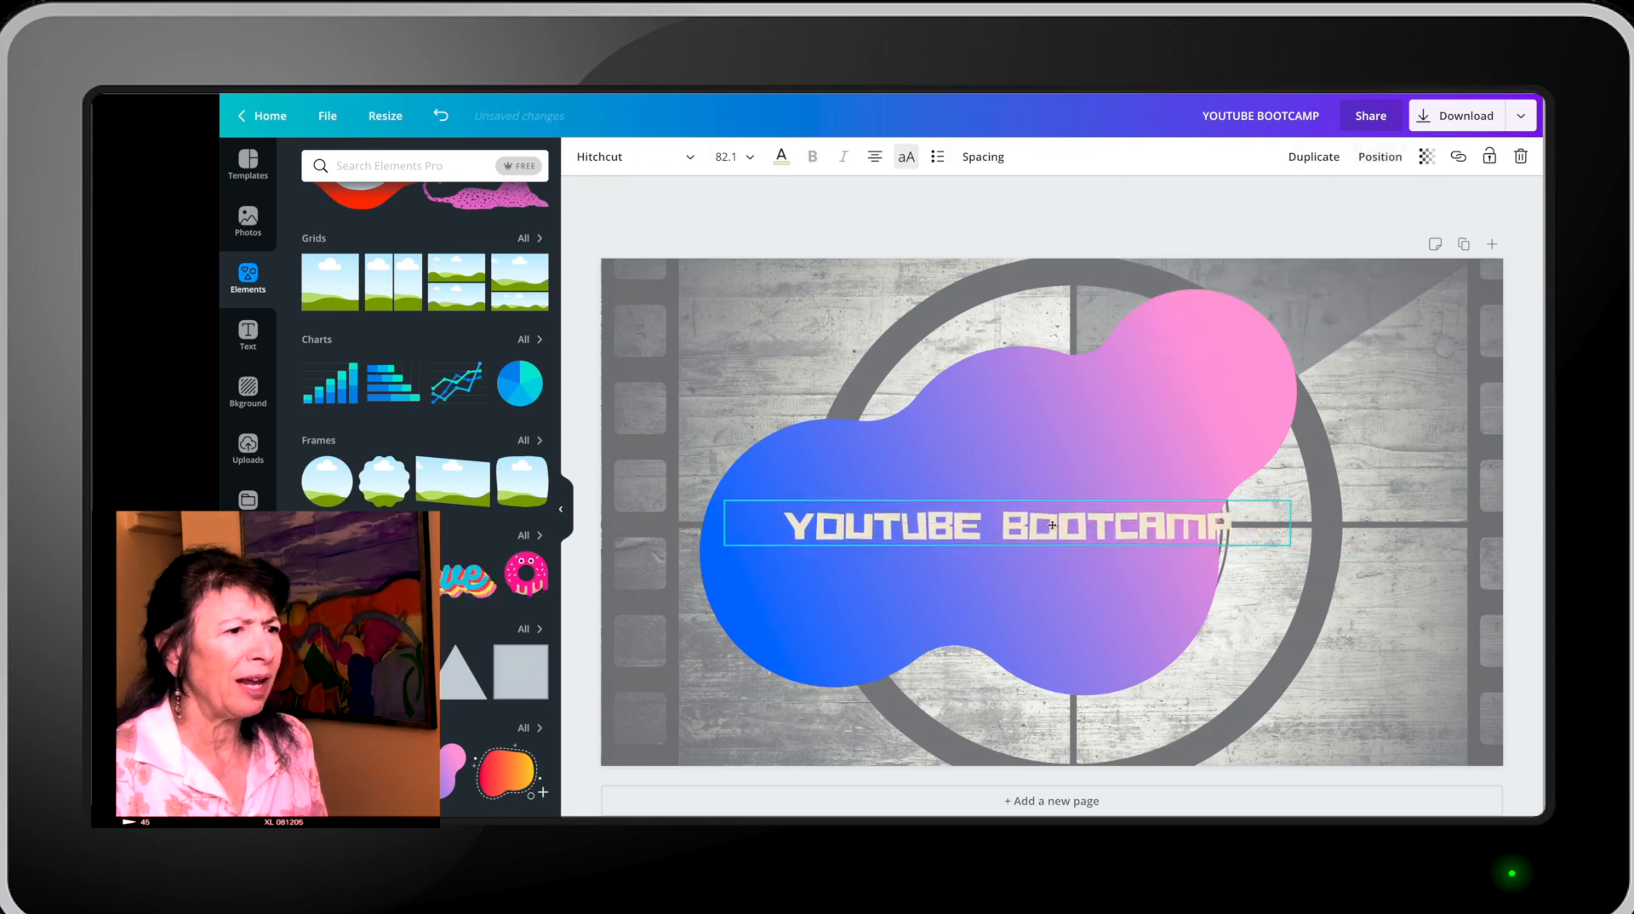
{"action": "left_click_drag", "start_coordinate": [1053, 525], "coordinate": [1060, 514]}
Change the YOUTUBE BOOTCAMP title's text colour to black.
{"action": "left_click", "coordinate": [782, 156]}
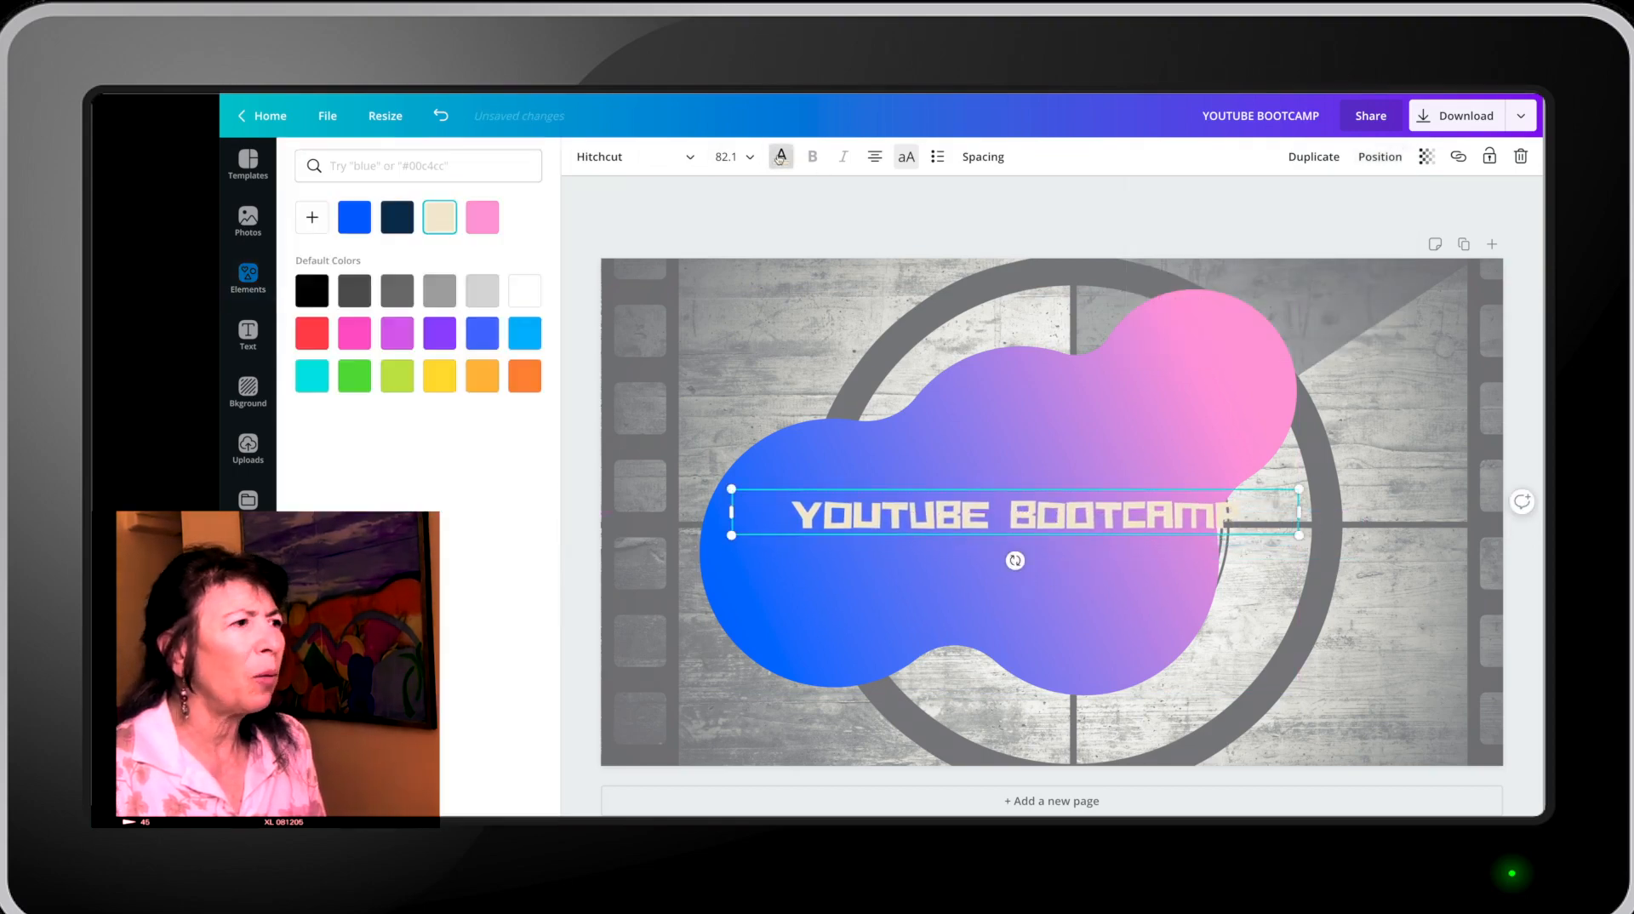
{"action": "left_click", "coordinate": [780, 157]}
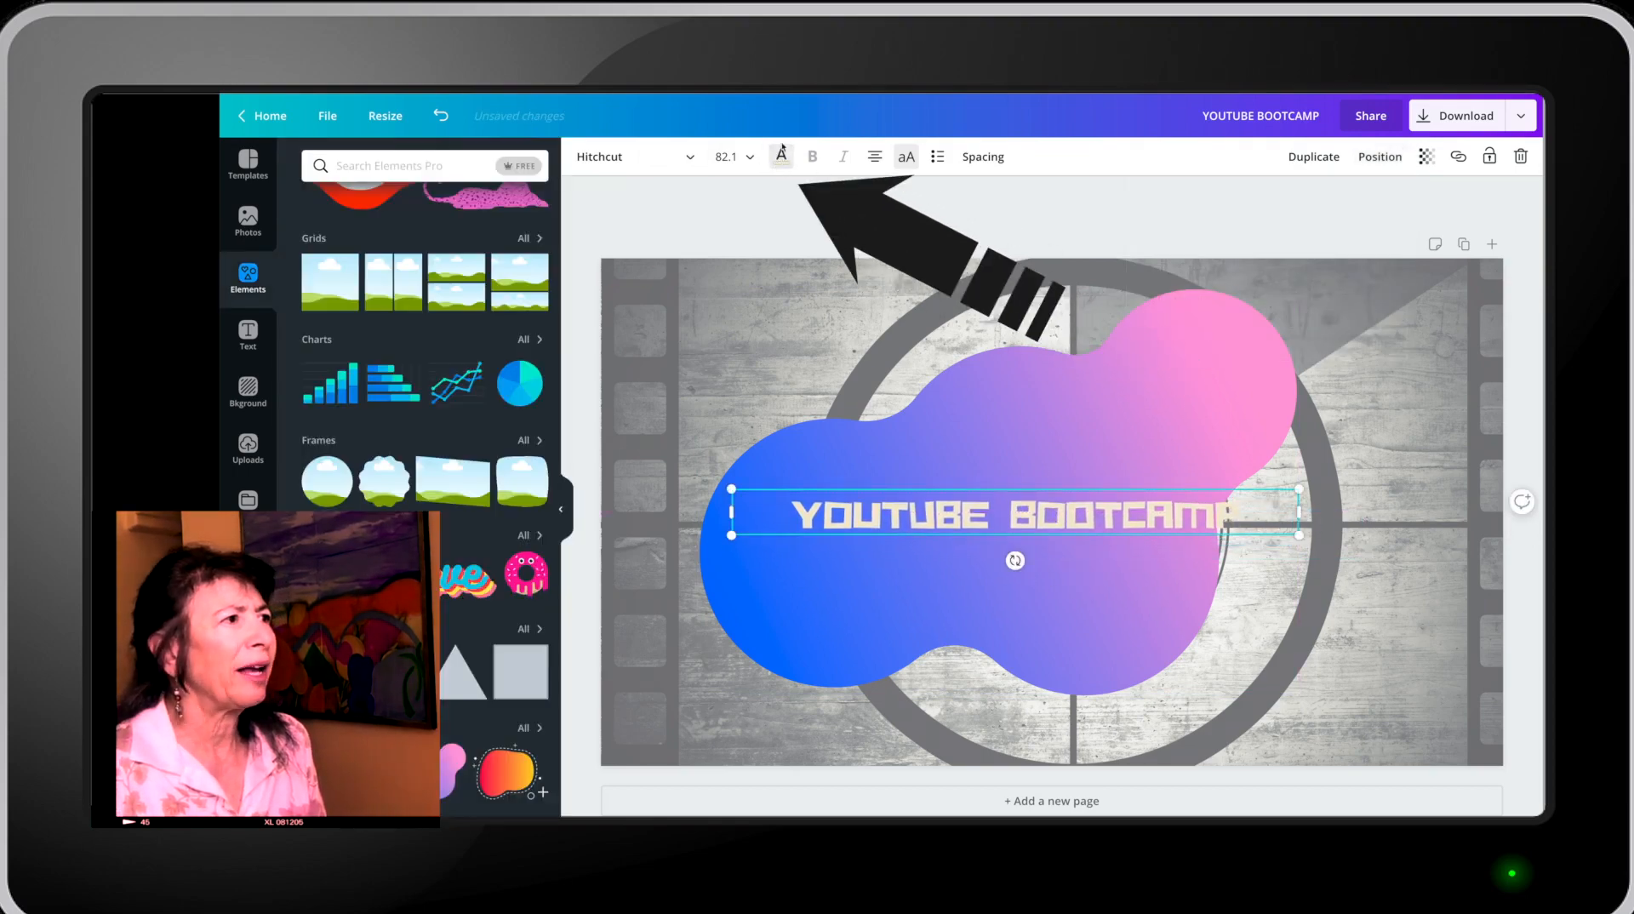
{"action": "left_click", "coordinate": [782, 154]}
{"action": "left_click", "coordinate": [311, 290]}
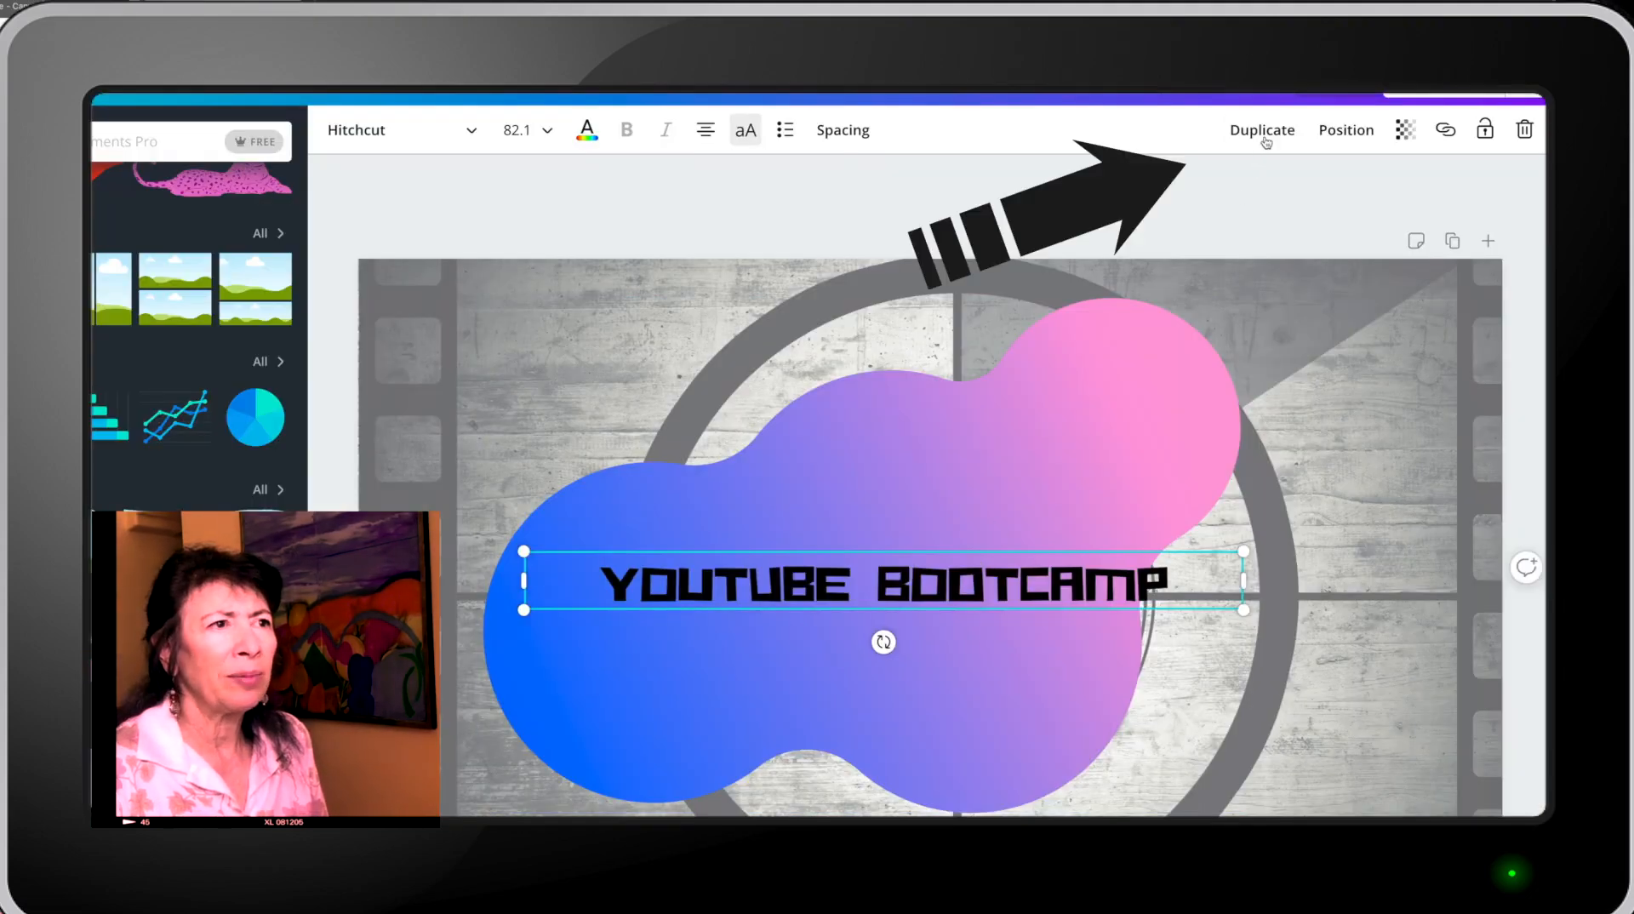
Duplicate the black title, offset the copy slightly above the original, and colour the copy yellow for a drop-shadow effect.
{"action": "left_click", "coordinate": [1262, 130]}
{"action": "mouse_move", "coordinate": [944, 579]}
{"action": "left_mouse_down"}
{"action": "mouse_move", "coordinate": [954, 547]}
{"action": "mouse_move", "coordinate": [947, 574]}
{"action": "left_mouse_up"}
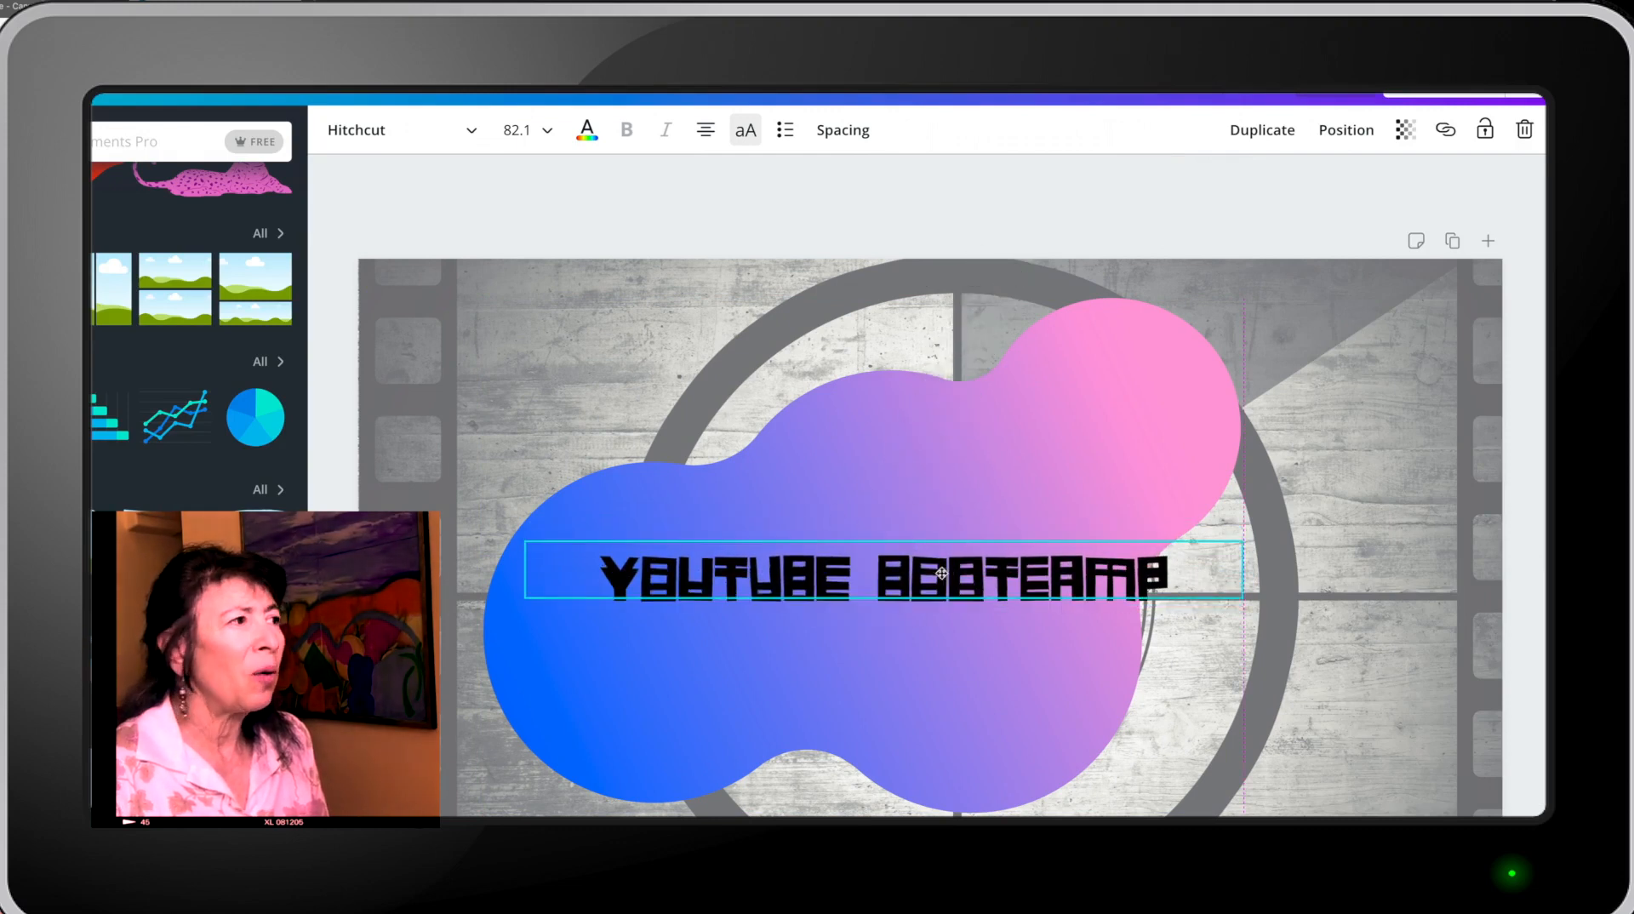
{"action": "left_click", "coordinate": [588, 134]}
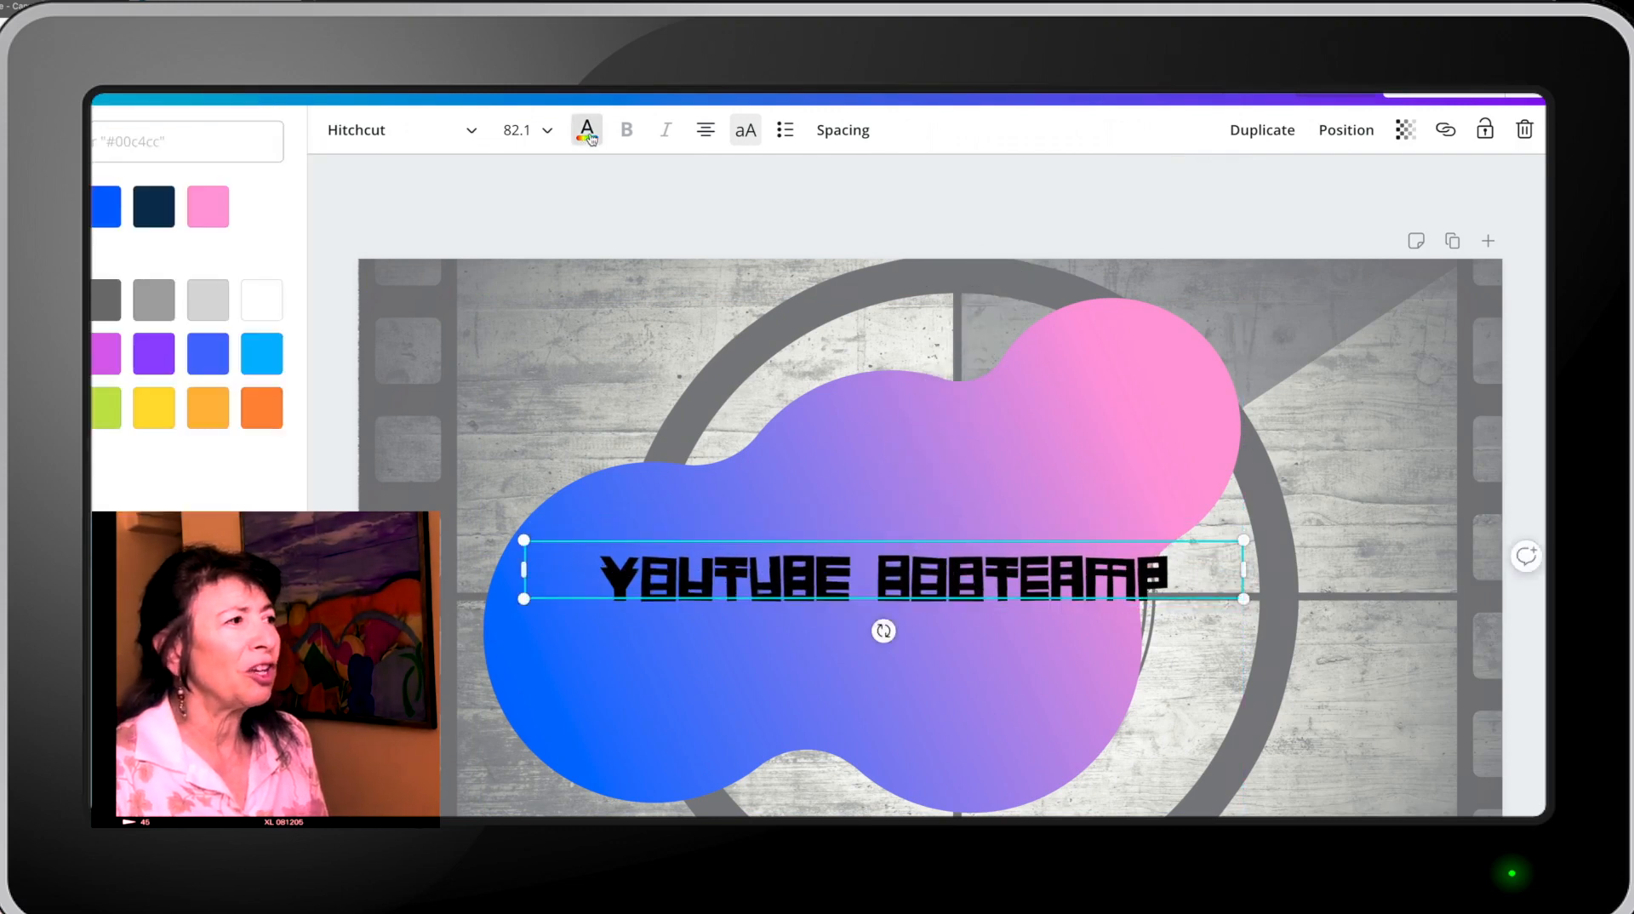
{"action": "left_click", "coordinate": [159, 420]}
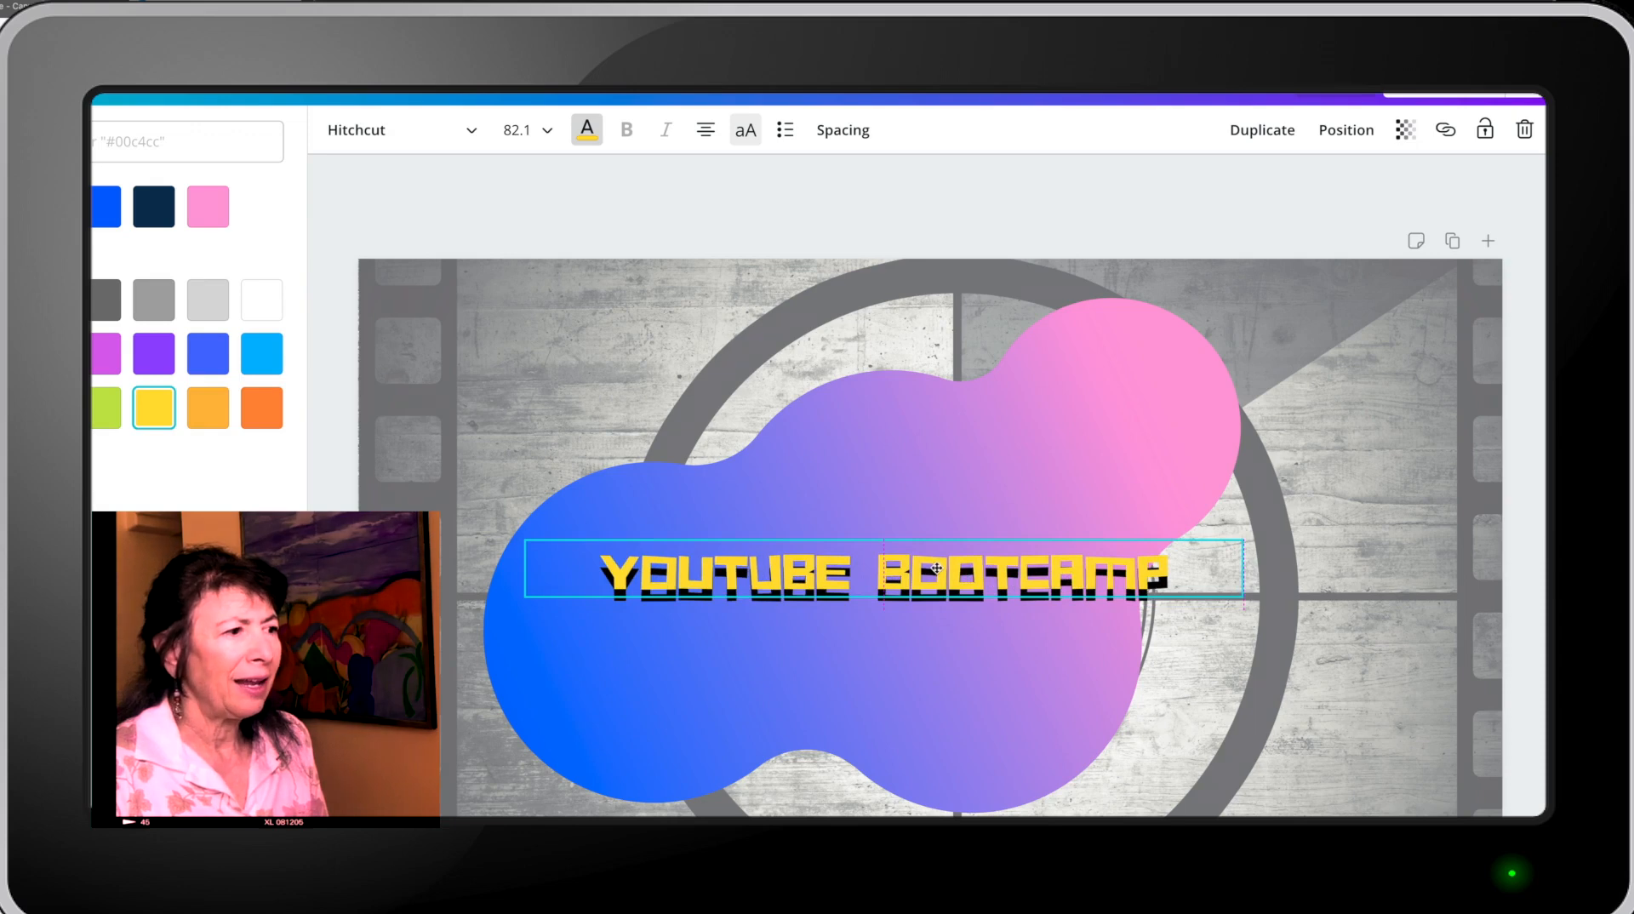
{"action": "left_click", "coordinate": [937, 568]}
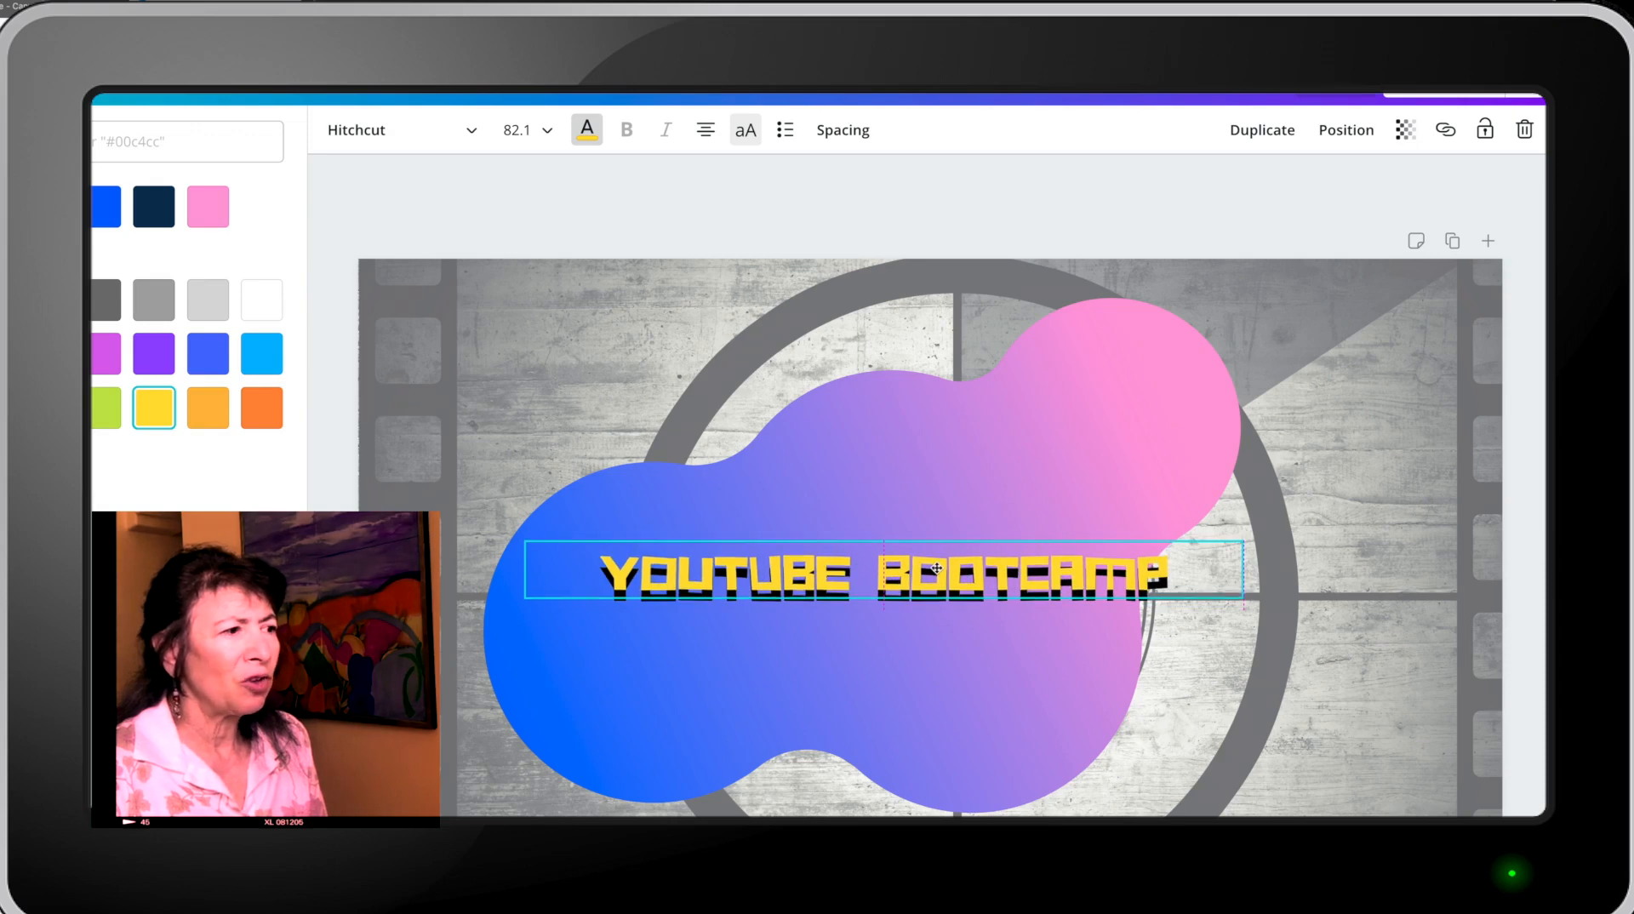
Recolour the gradient blob, replacing its blue with red and its pink with dark grey.
{"action": "left_click", "coordinate": [968, 477]}
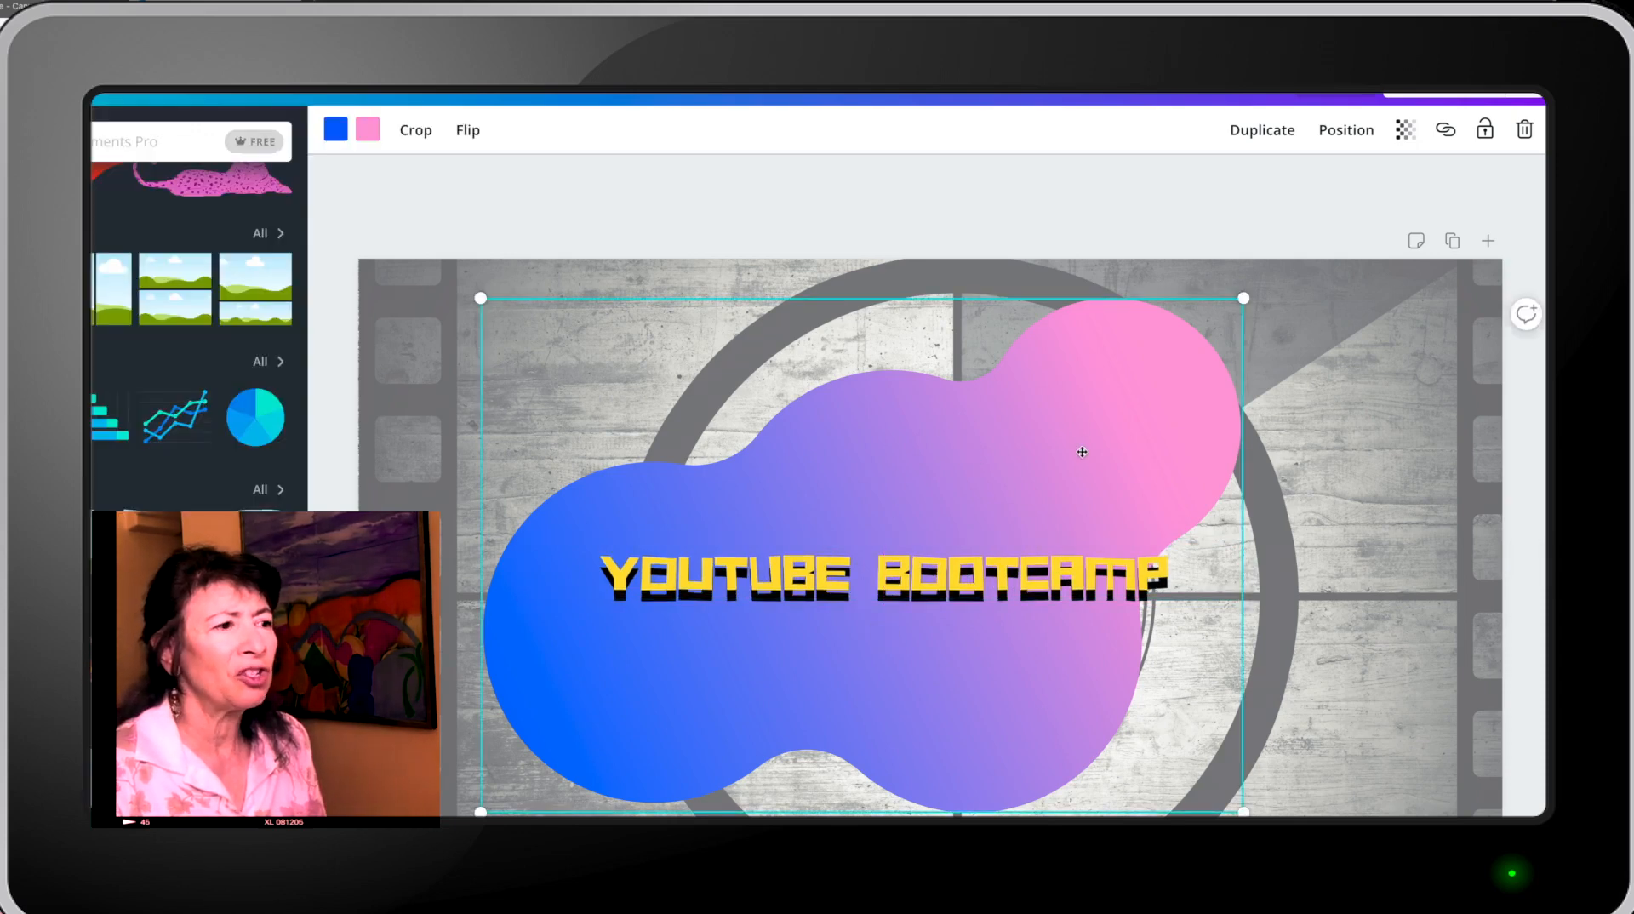
{"action": "left_click", "coordinate": [324, 128]}
{"action": "left_click", "coordinate": [189, 372]}
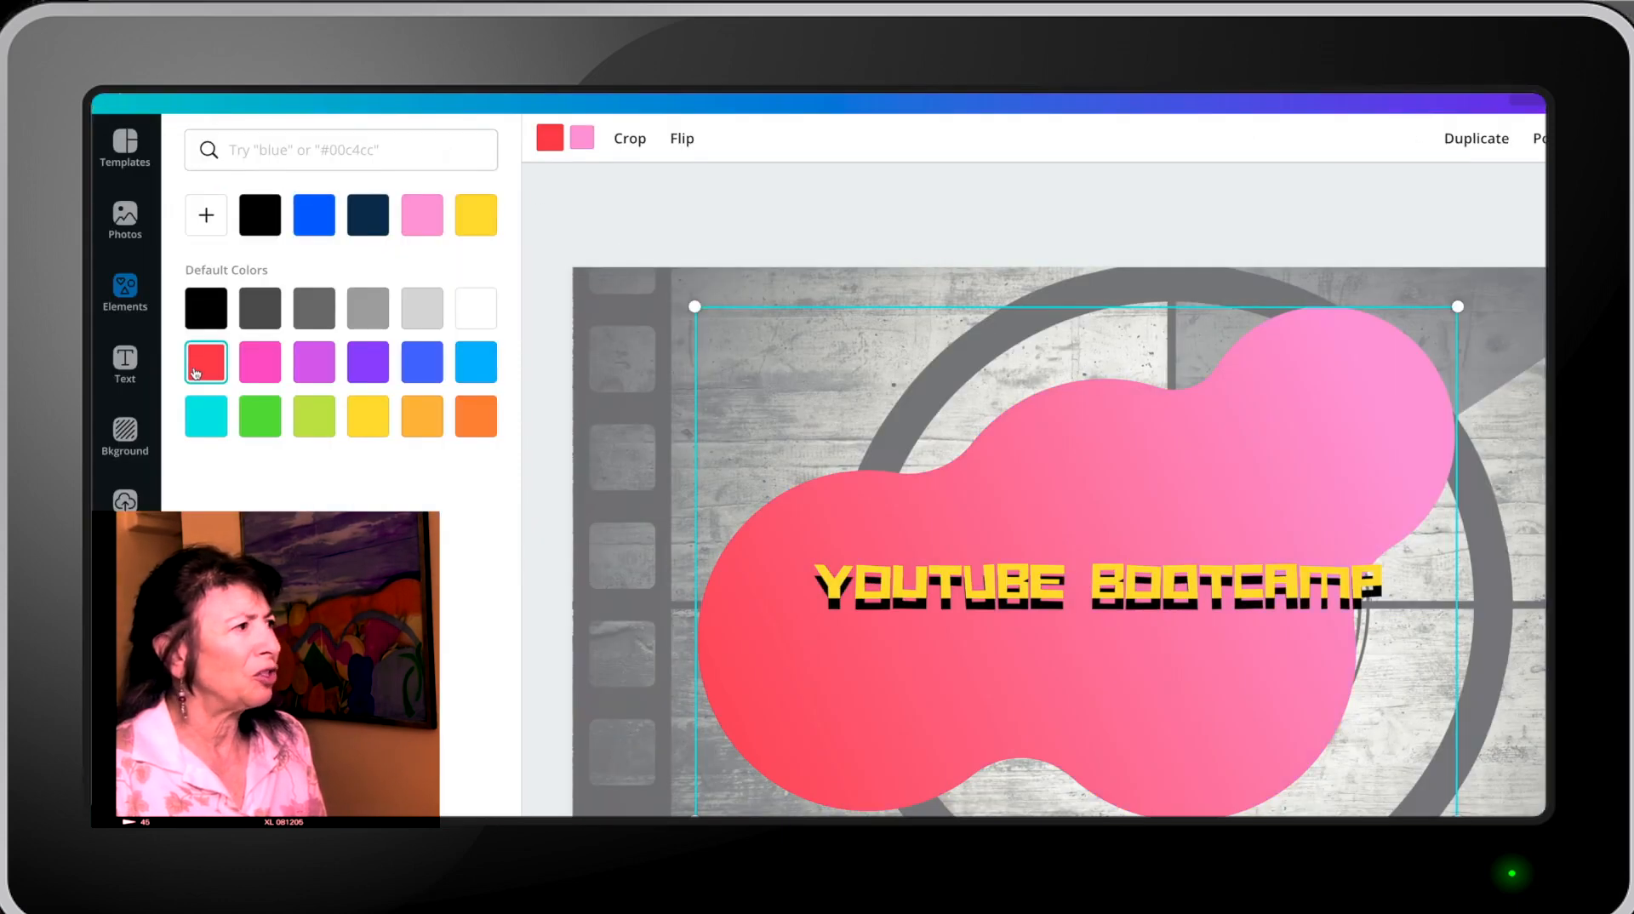
{"action": "left_click", "coordinate": [582, 136]}
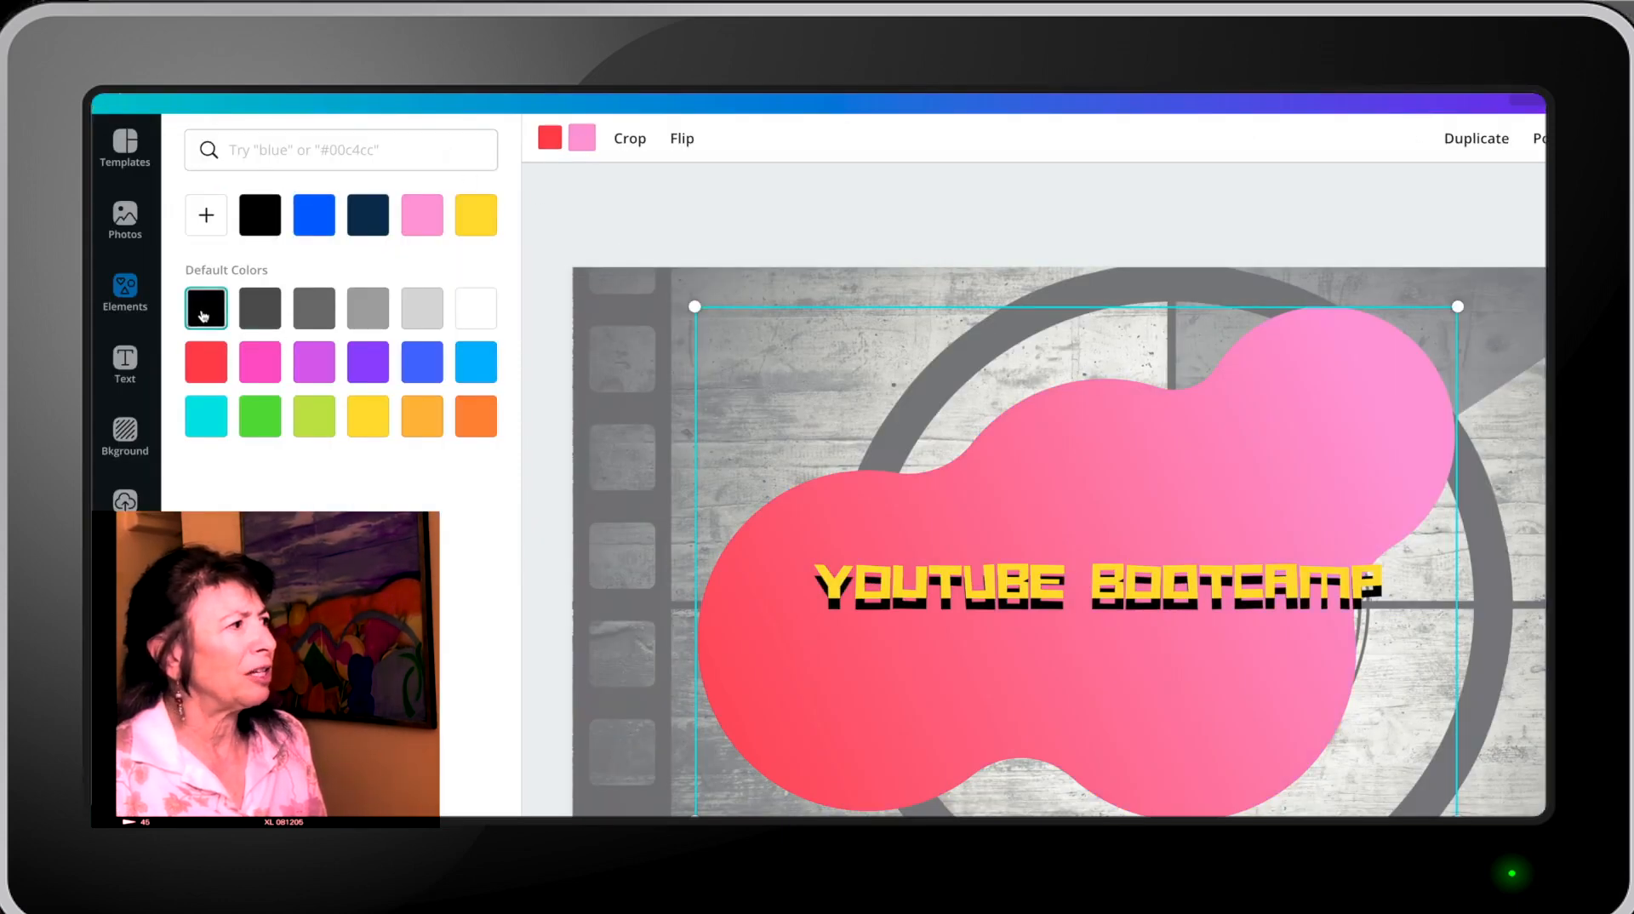
{"action": "left_click", "coordinate": [257, 310]}
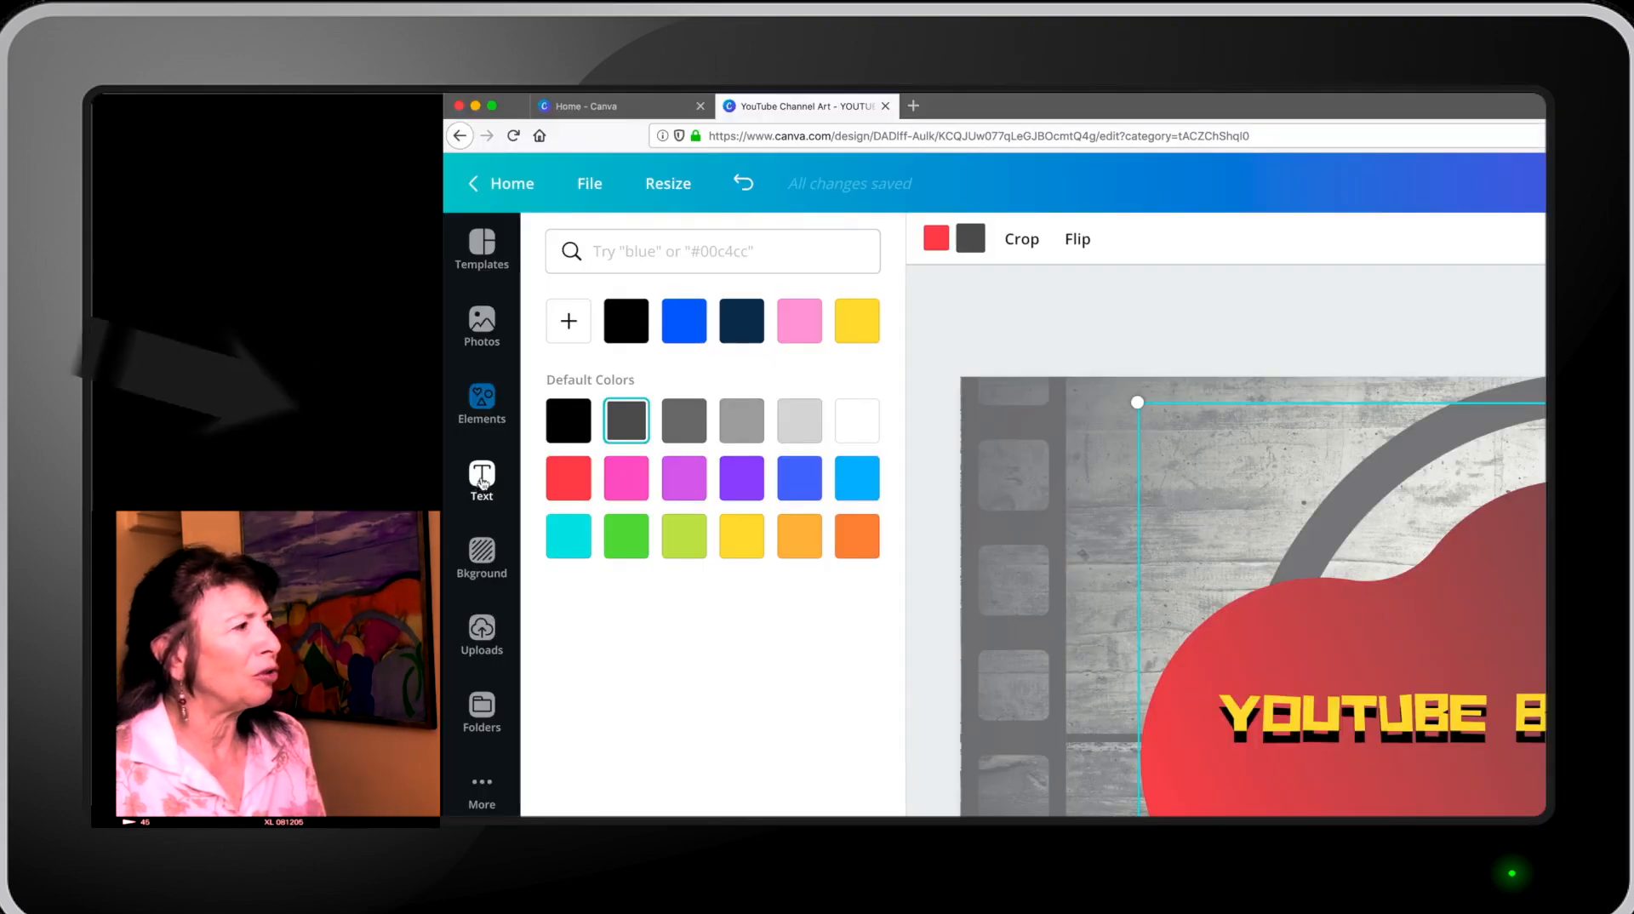
Add the "Graphic Design for Beginners" text combination and position it over the title on the gradient blob.
{"action": "left_click", "coordinate": [318, 342]}
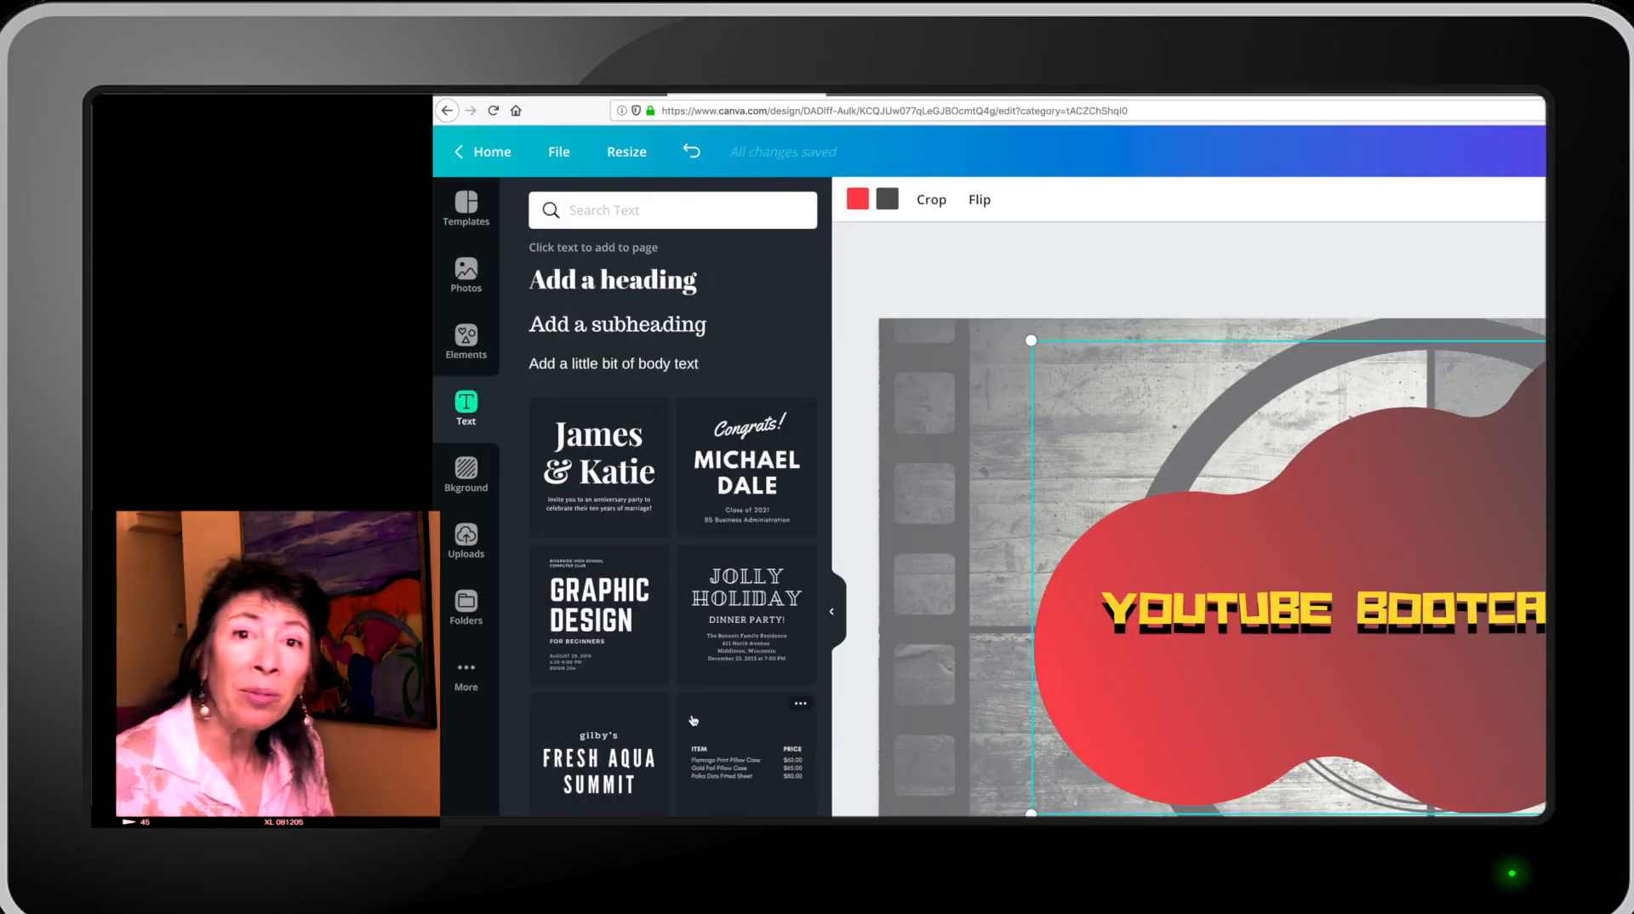
{"action": "scroll", "coordinate": [694, 721], "scroll_direction": "down", "scroll_amount": 1}
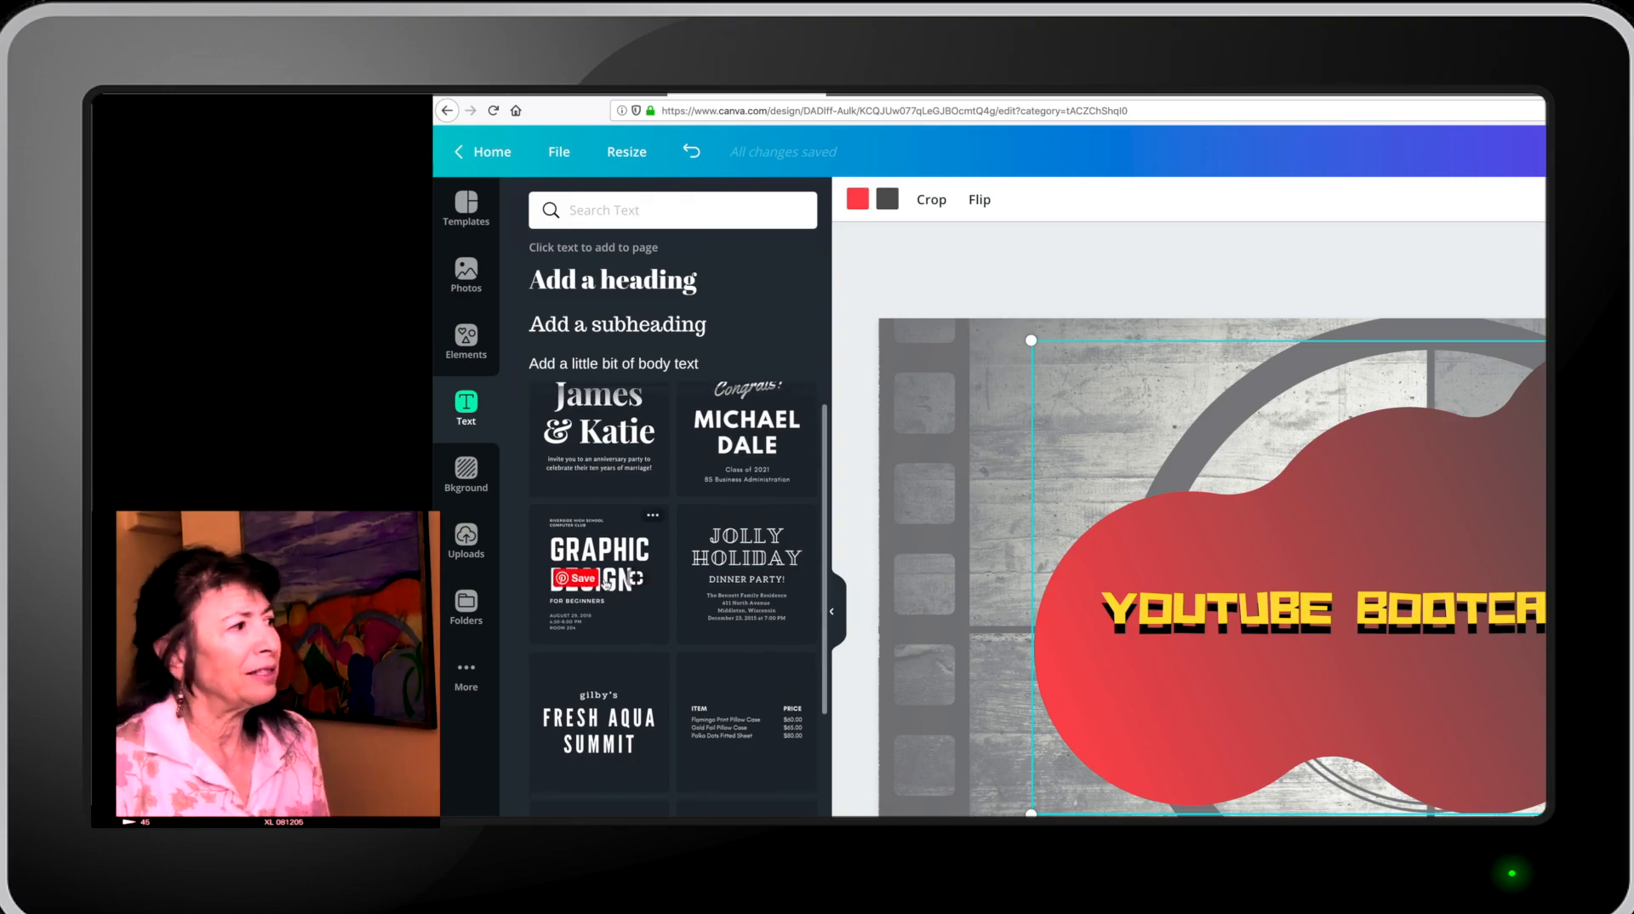
{"action": "left_click", "coordinate": [606, 586]}
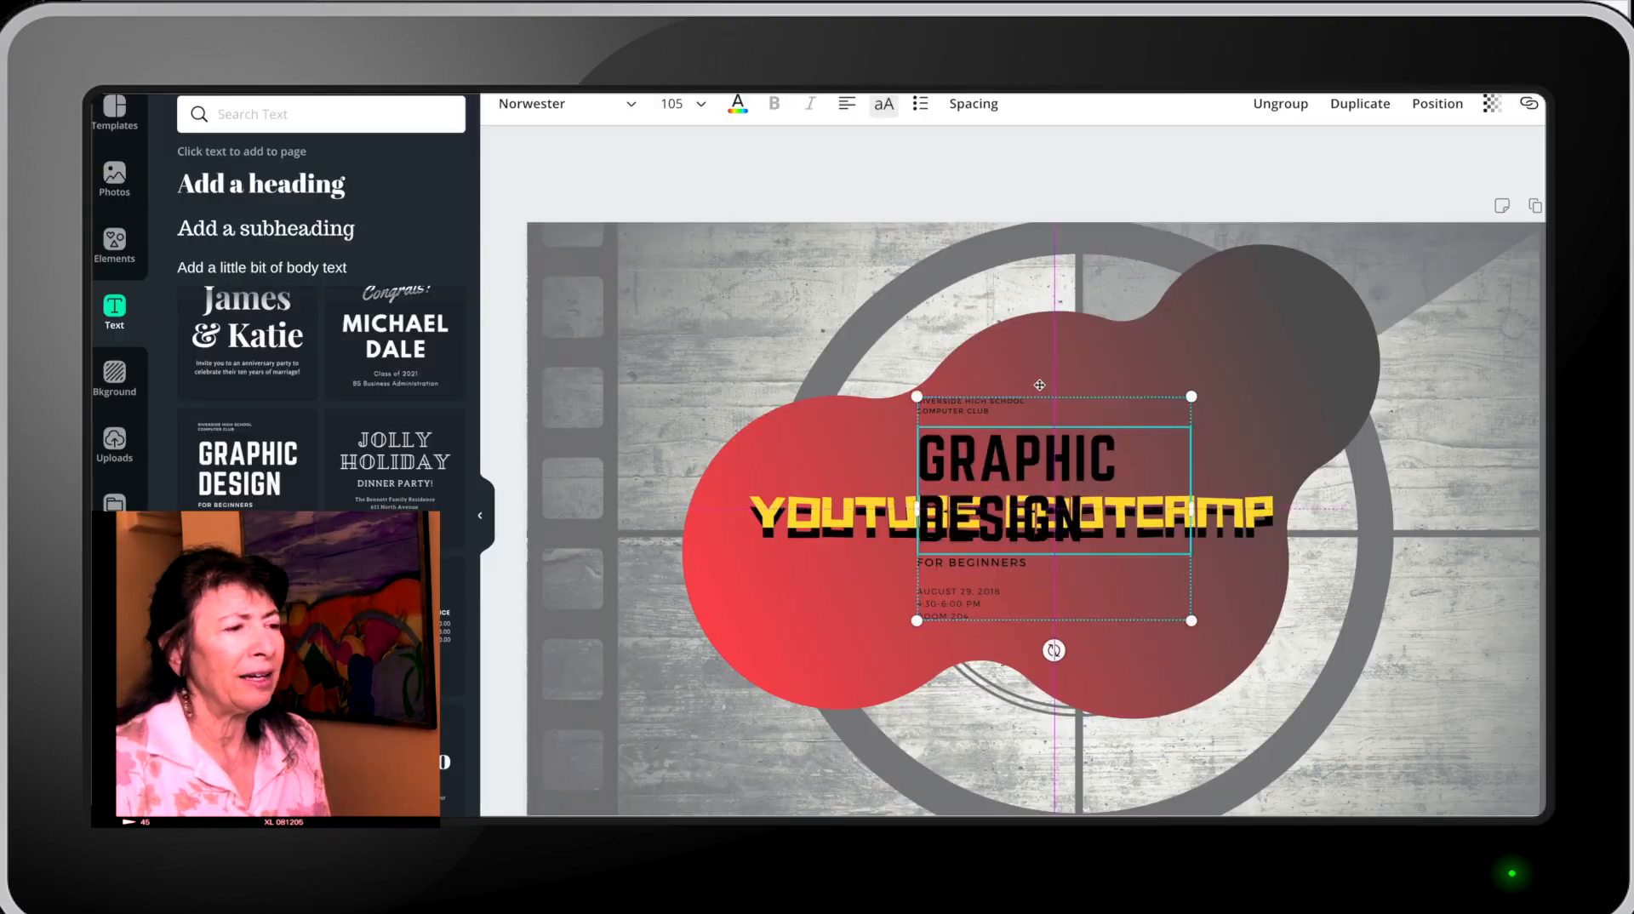
{"action": "left_click_drag", "start_coordinate": [1065, 438], "coordinate": [945, 421]}
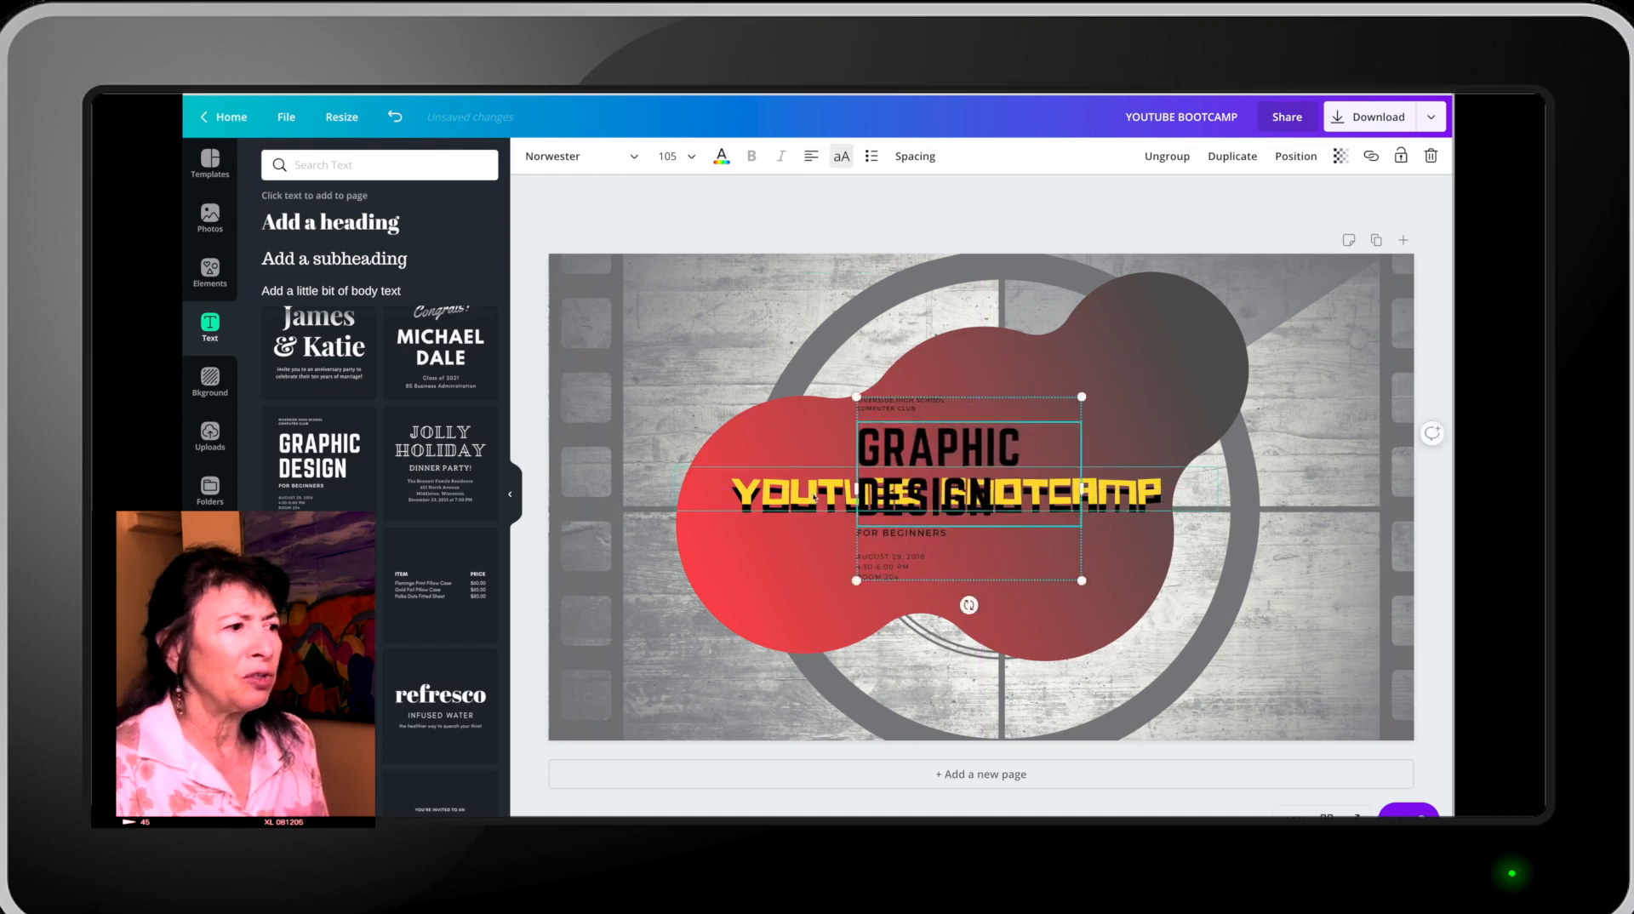
{"action": "left_click", "coordinate": [812, 493]}
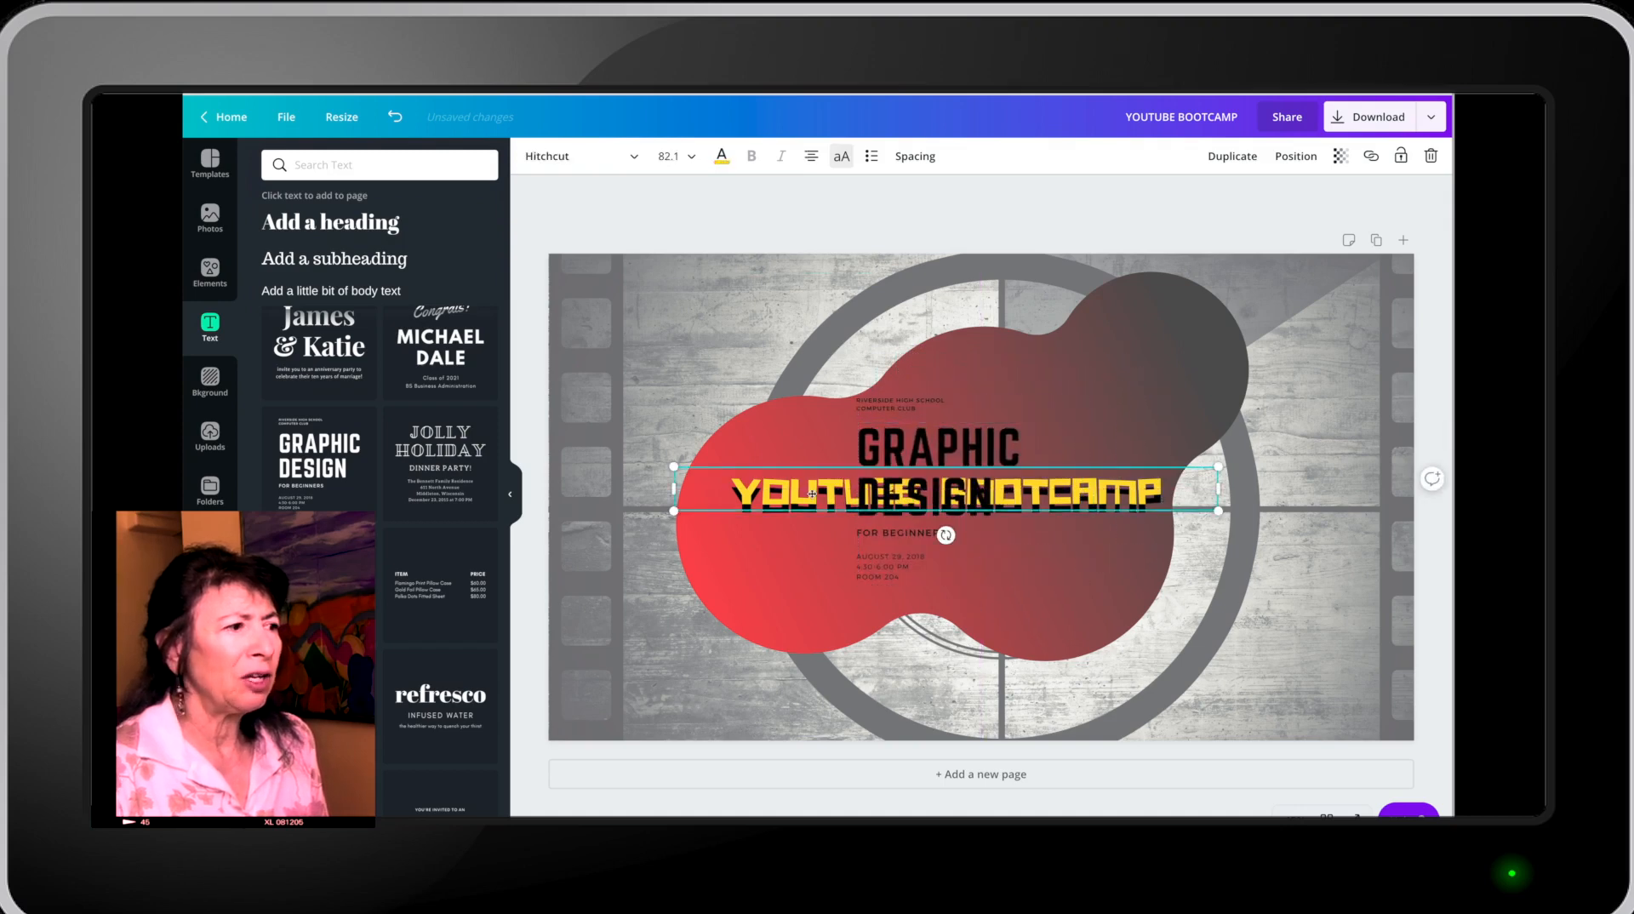
Delete the yellow YOUTUBE BOOTCAMP title, copy the black title's wording, and delete the black title too.
{"action": "left_click", "coordinate": [1428, 155]}
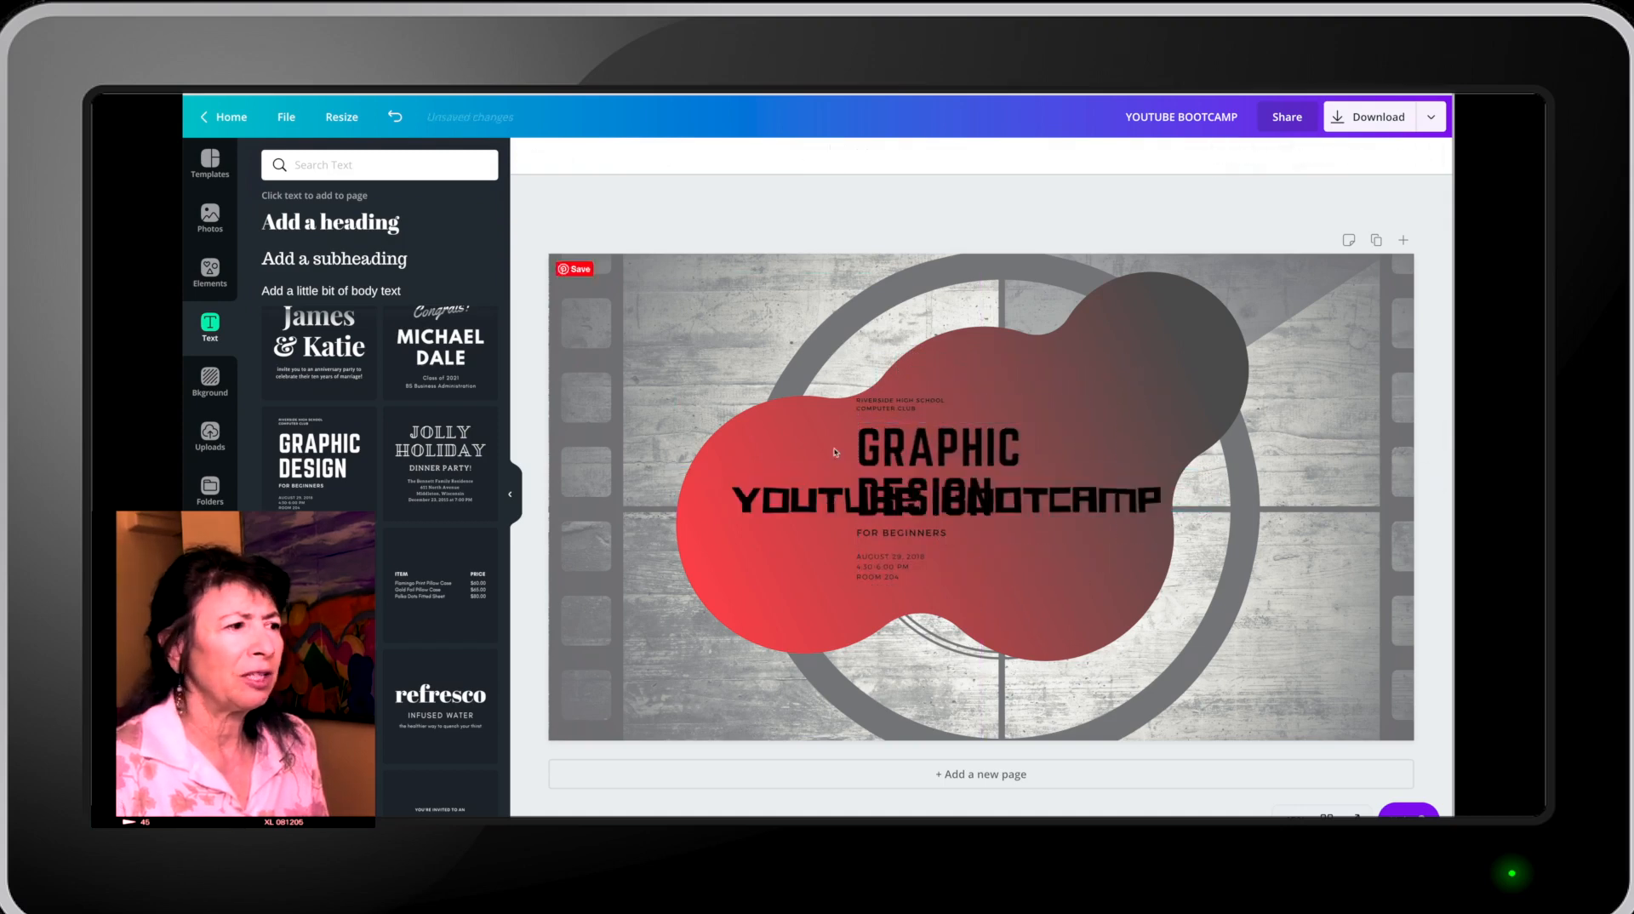
{"action": "double_click", "coordinate": [750, 493]}
{"action": "key", "text": "ctrl+c"}
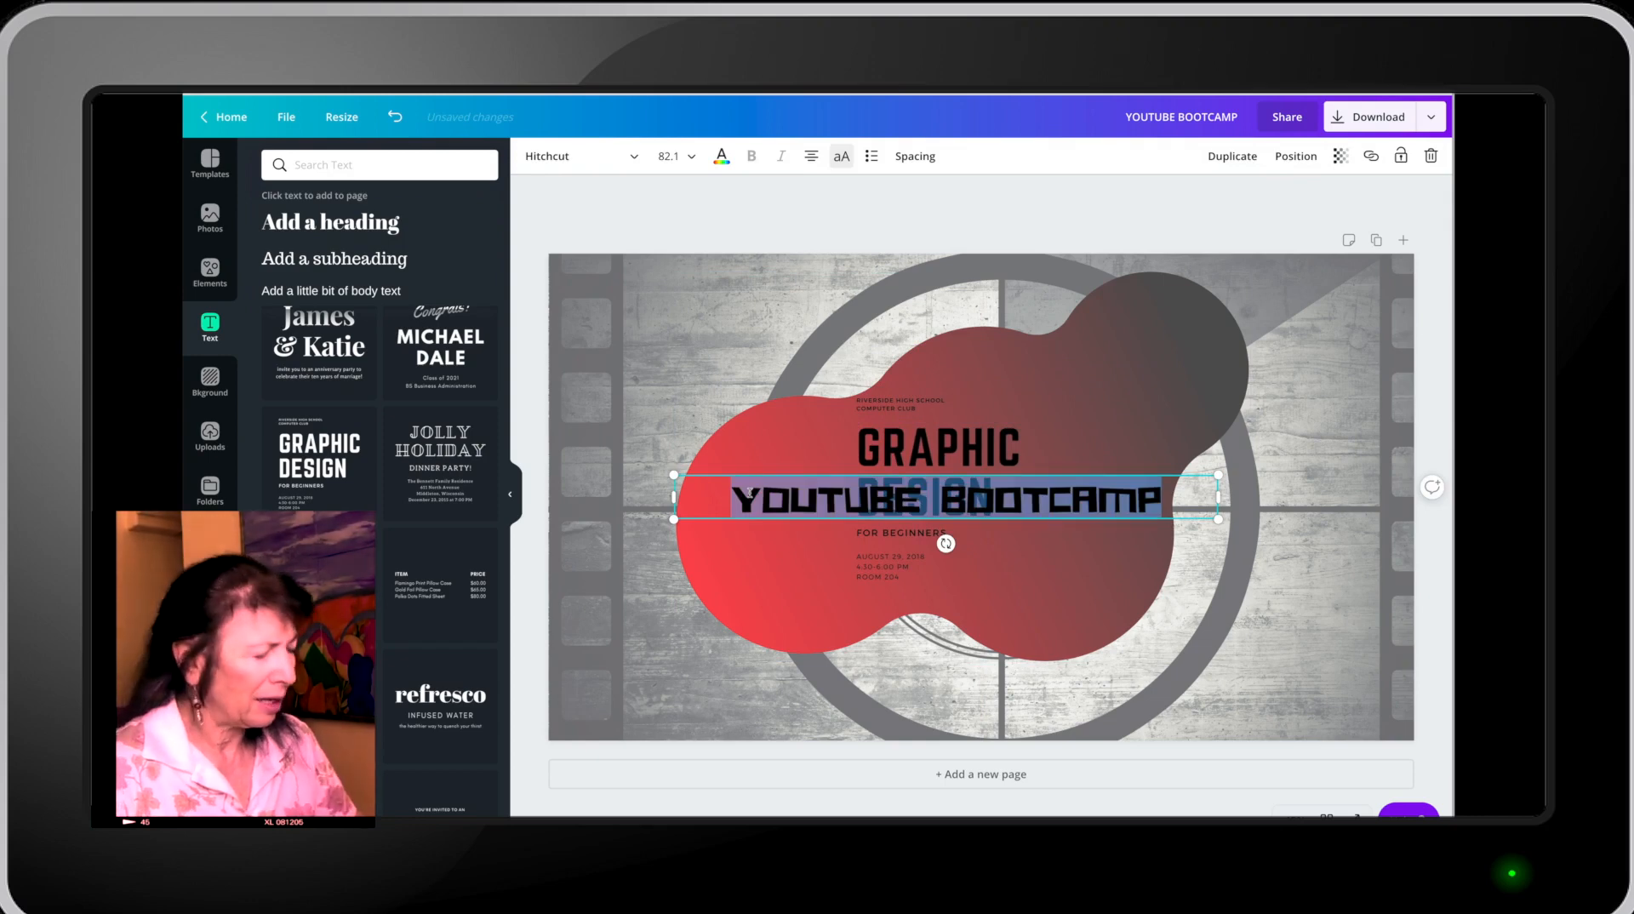
{"action": "left_click", "coordinate": [1431, 155]}
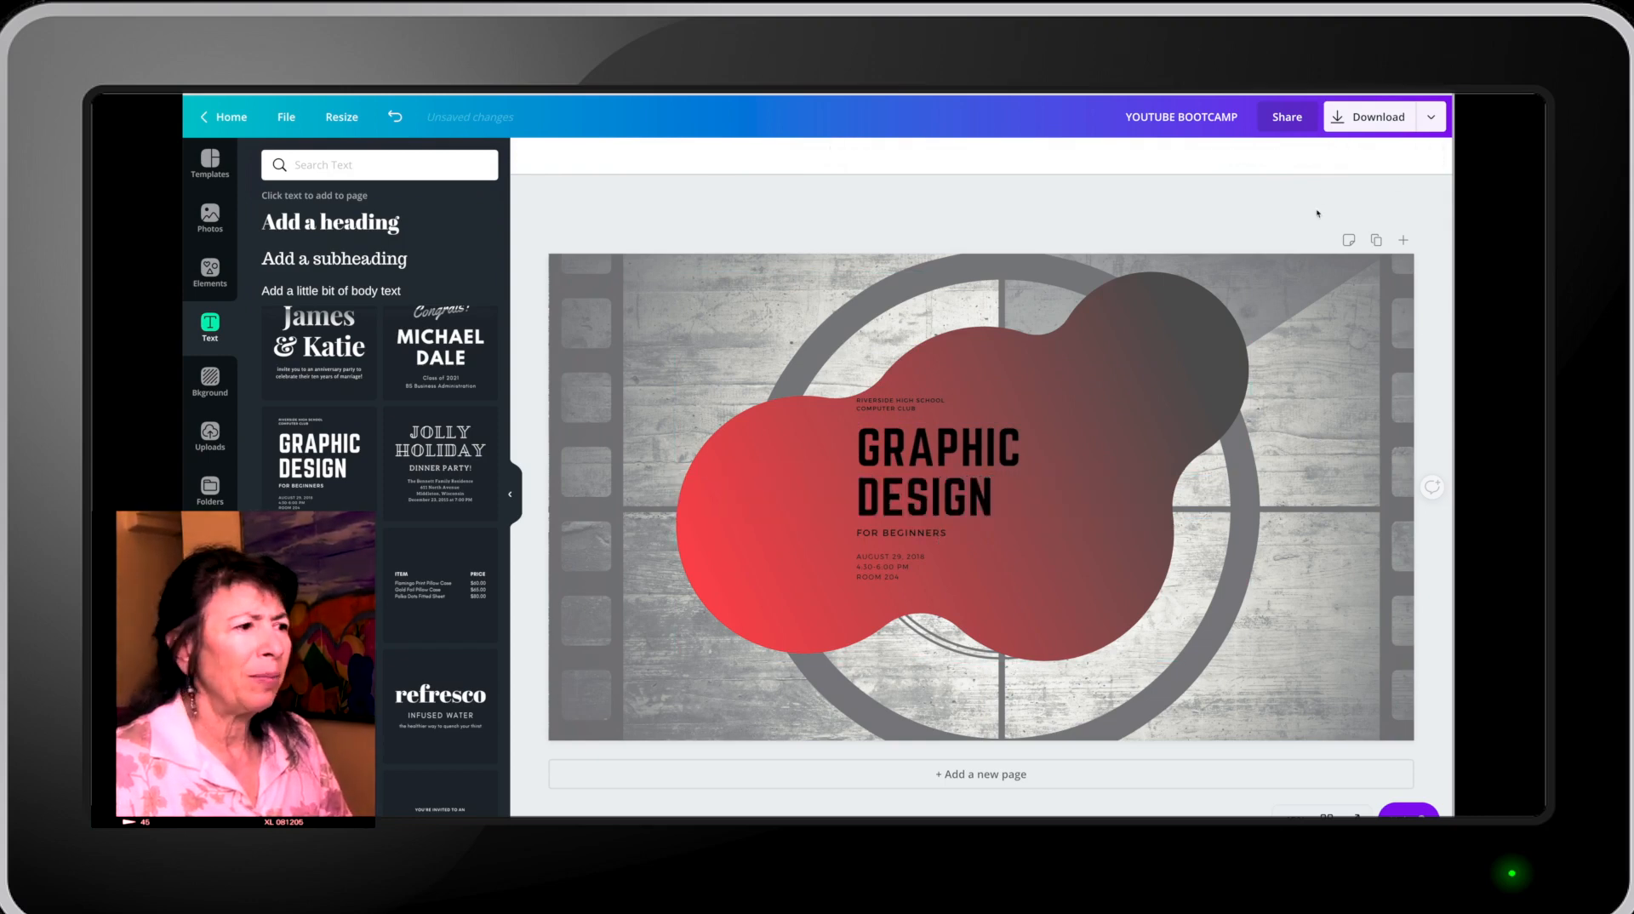
Replace the GRAPHIC DESIGN heading with the copied YOUTUBE BOOTCAMP text and ungroup the text combination.
{"action": "left_click", "coordinate": [899, 451]}
{"action": "double_click", "coordinate": [900, 451]}
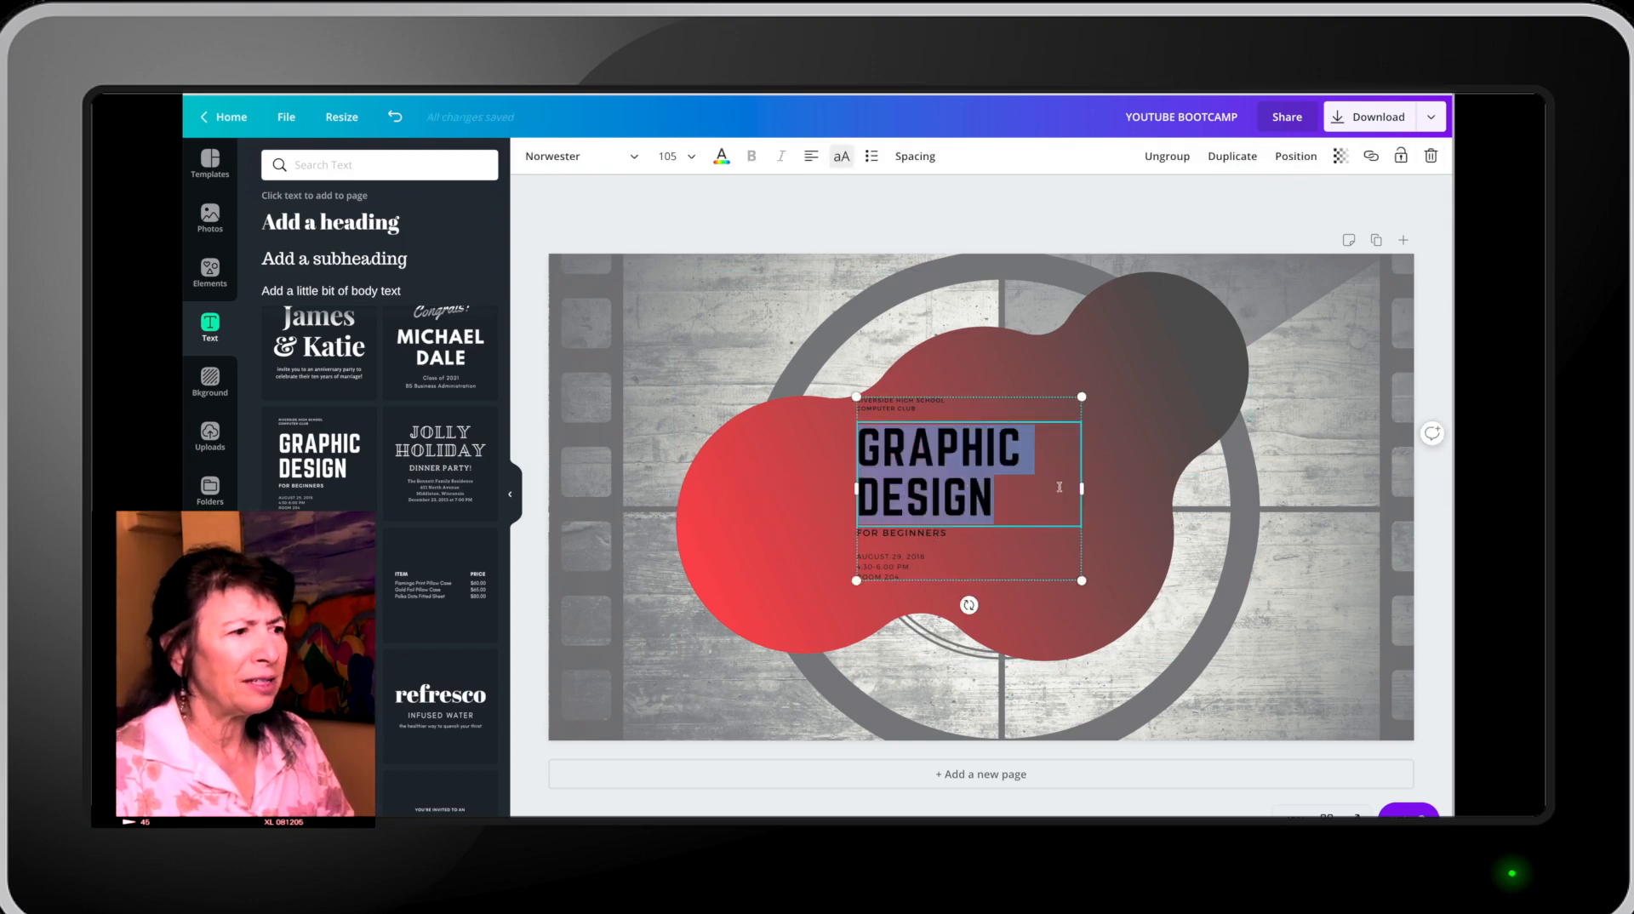
{"action": "key", "text": "ctrl+v"}
{"action": "key", "text": "ctrl+a"}
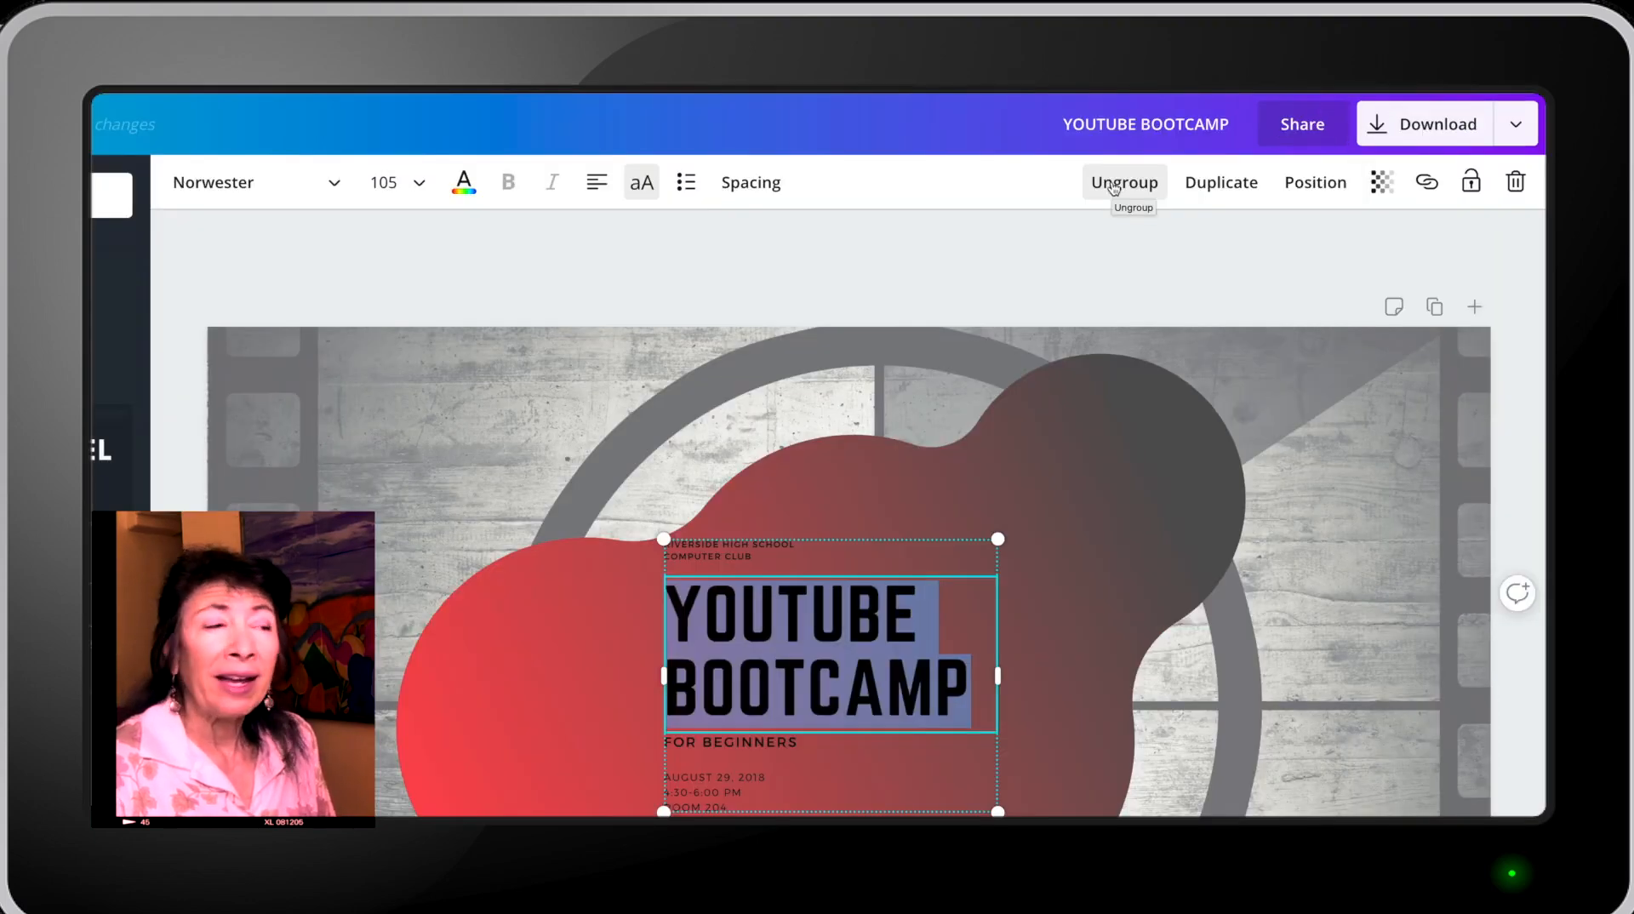
{"action": "left_click", "coordinate": [1159, 158]}
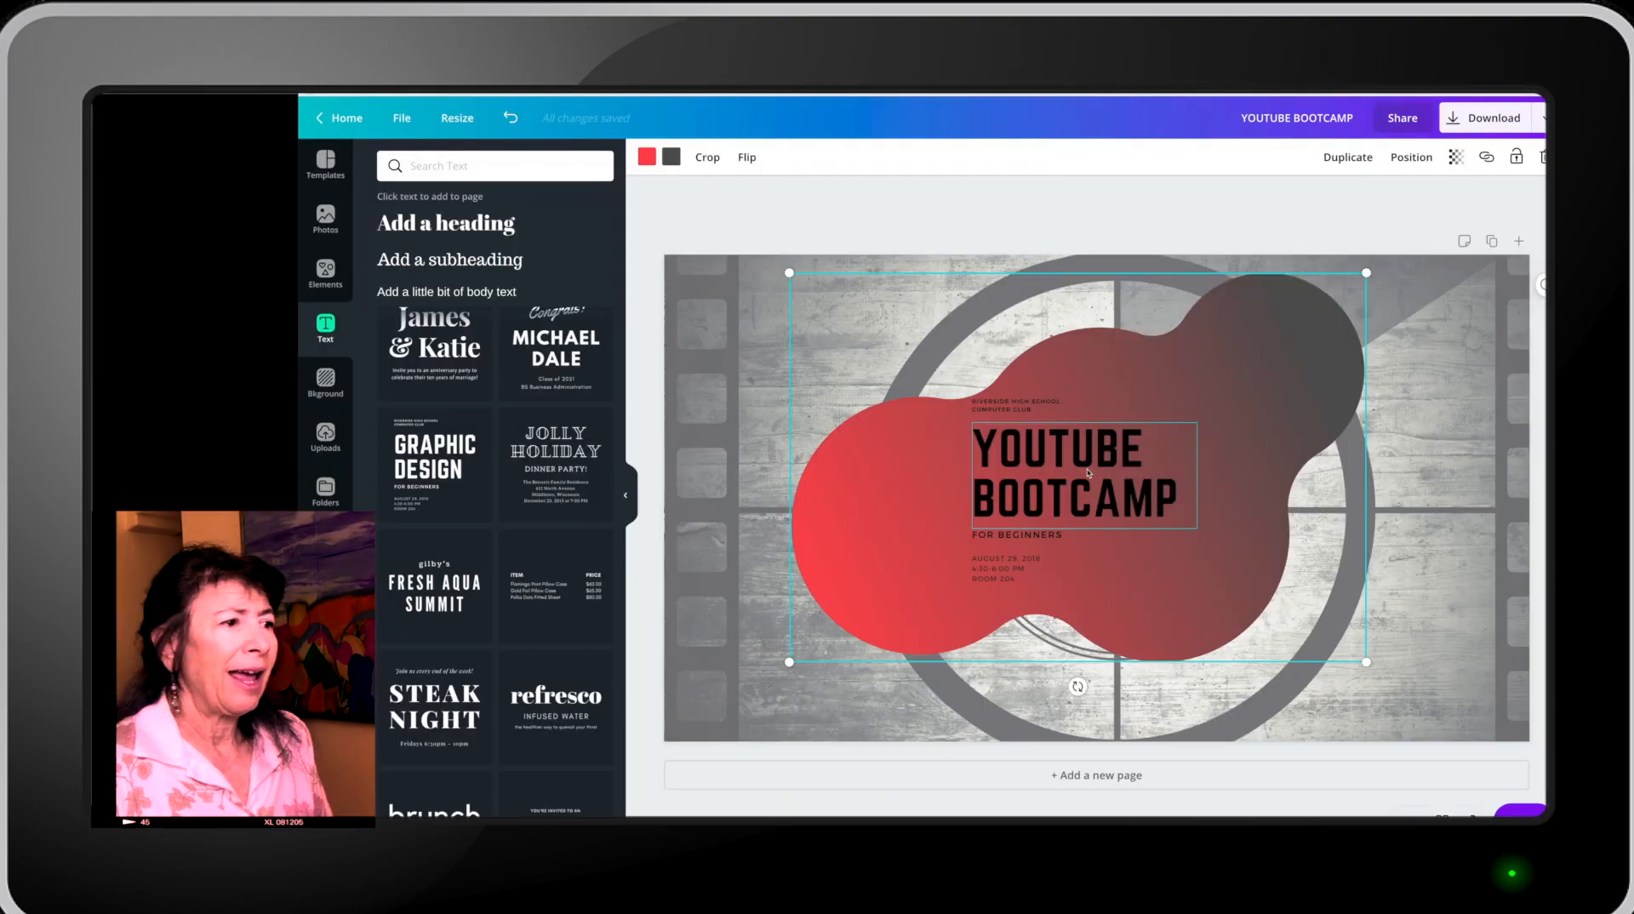
Duplicate the new YOUTUBE BOOTCAMP heading, colour the copy yellow, and offset it slightly above the black original as a drop shadow.
{"action": "left_click", "coordinate": [970, 469]}
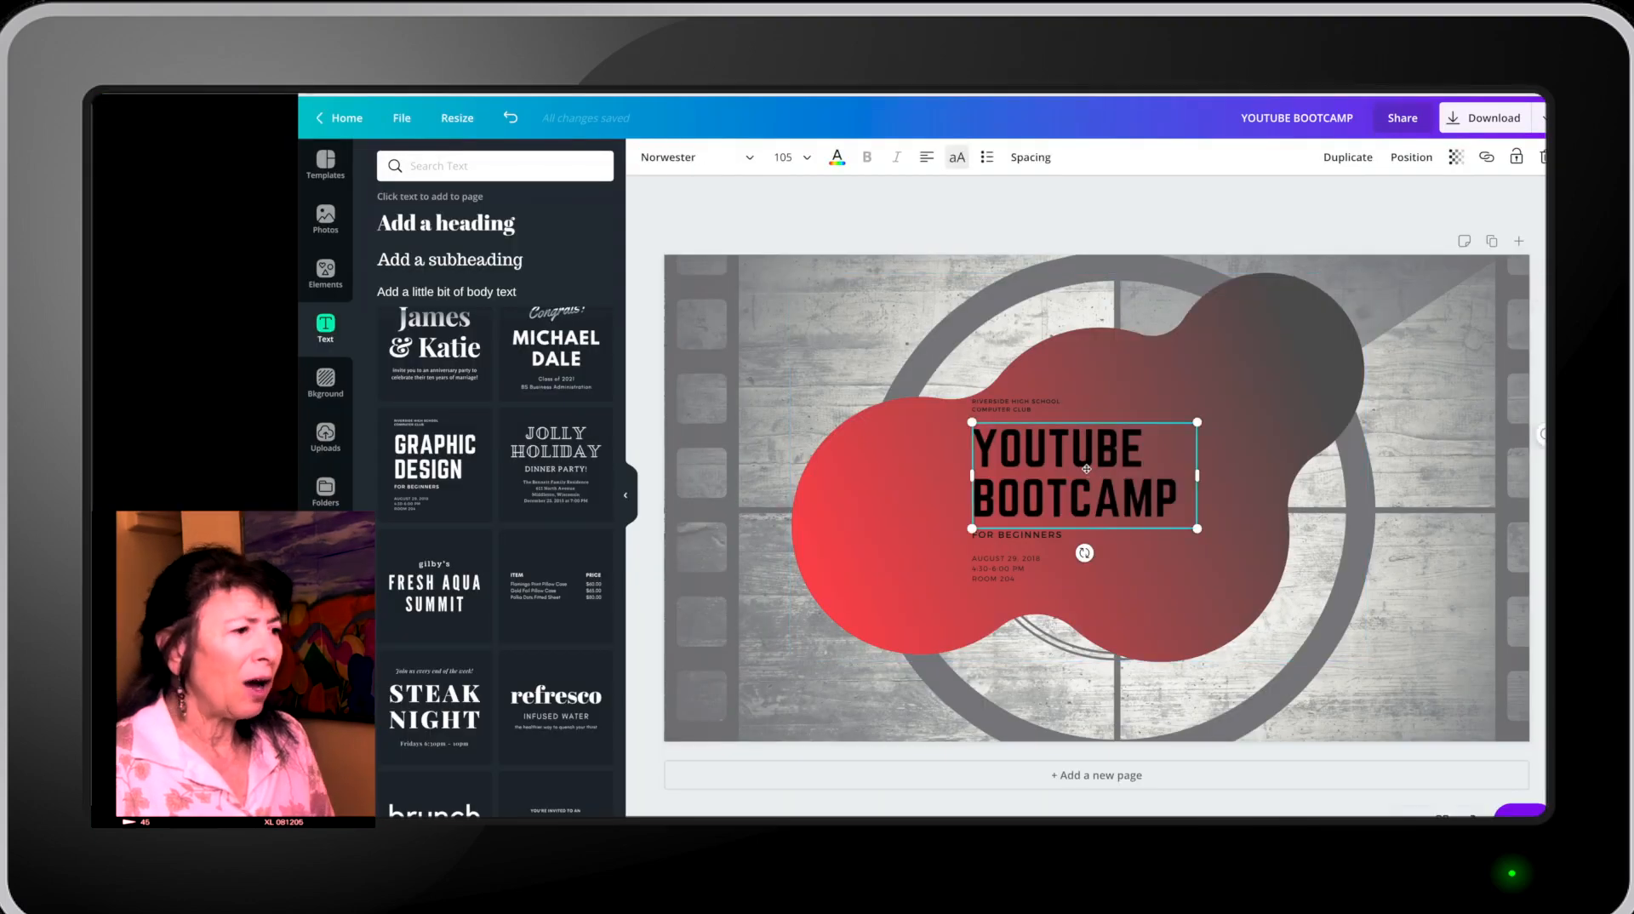
{"action": "left_click", "coordinate": [1348, 156]}
{"action": "left_click", "coordinate": [837, 156]}
{"action": "left_click", "coordinate": [509, 367]}
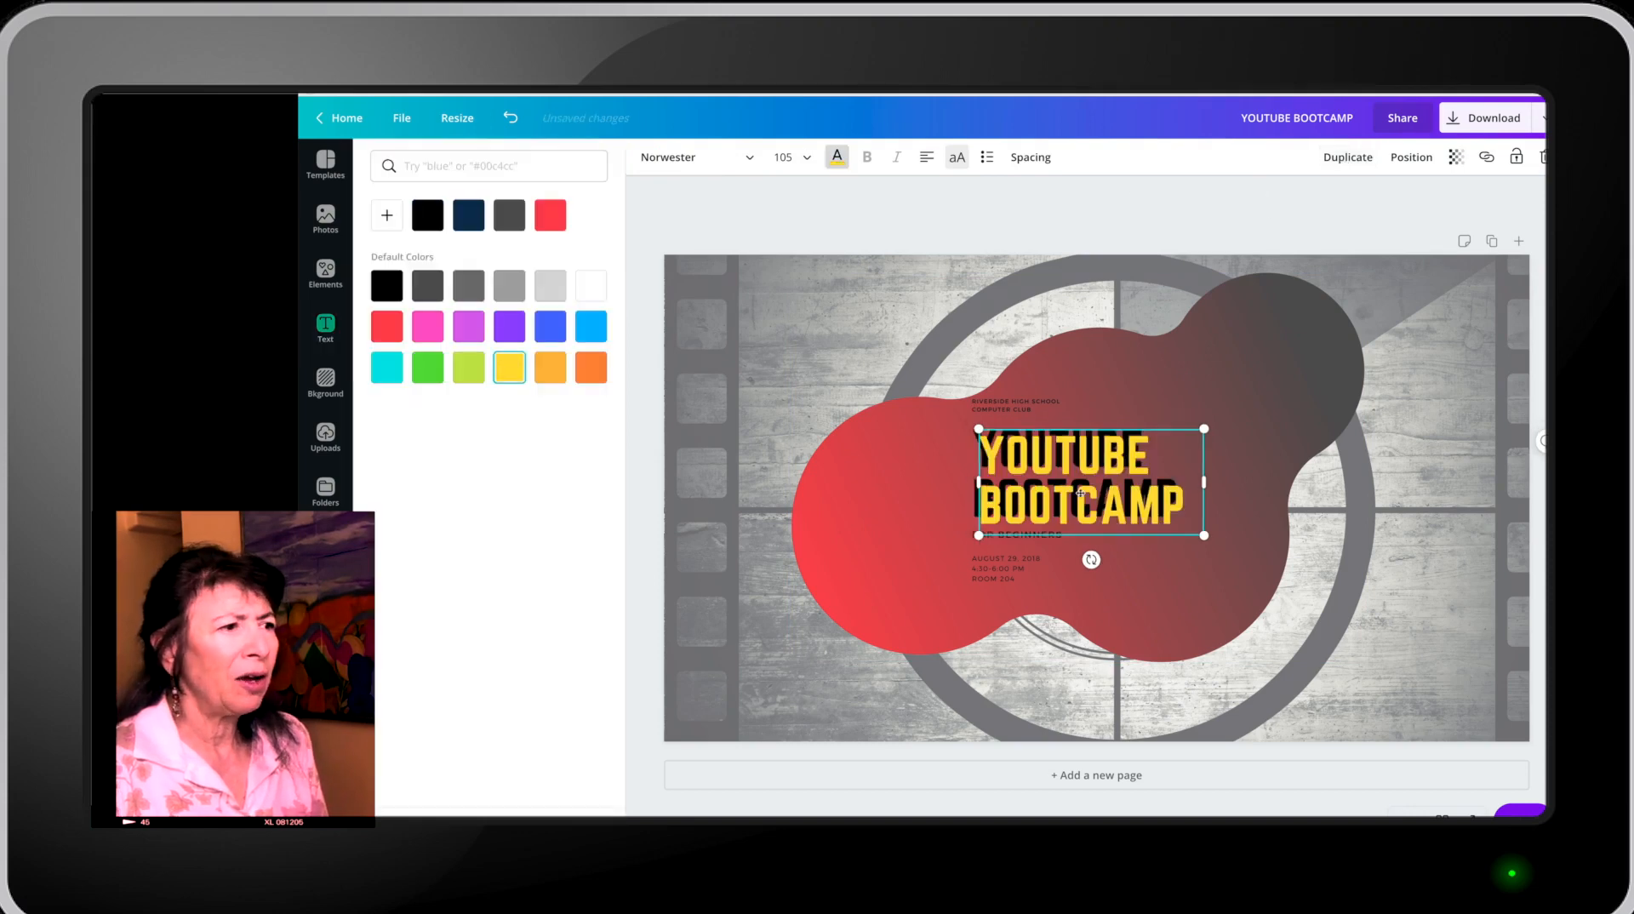
{"action": "left_click_drag", "start_coordinate": [1078, 491], "coordinate": [1074, 481]}
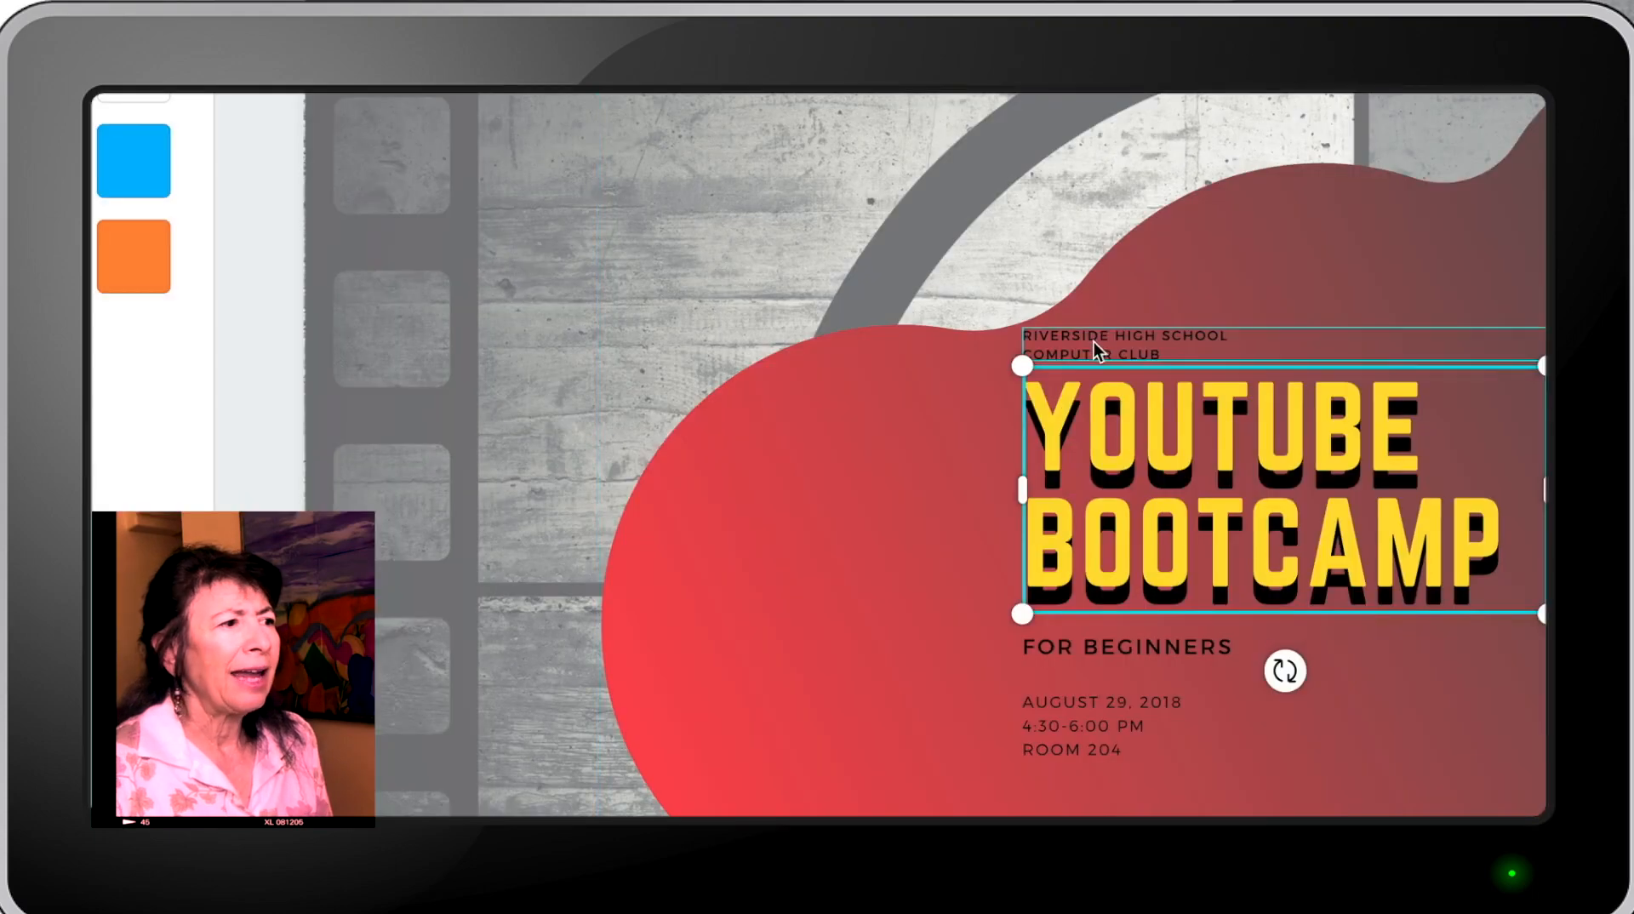
Replace the small Riverside High School Computer Club text above the title with "NEW VIDEOS EVERY TUESDAY".
{"action": "left_click", "coordinate": [1002, 403]}
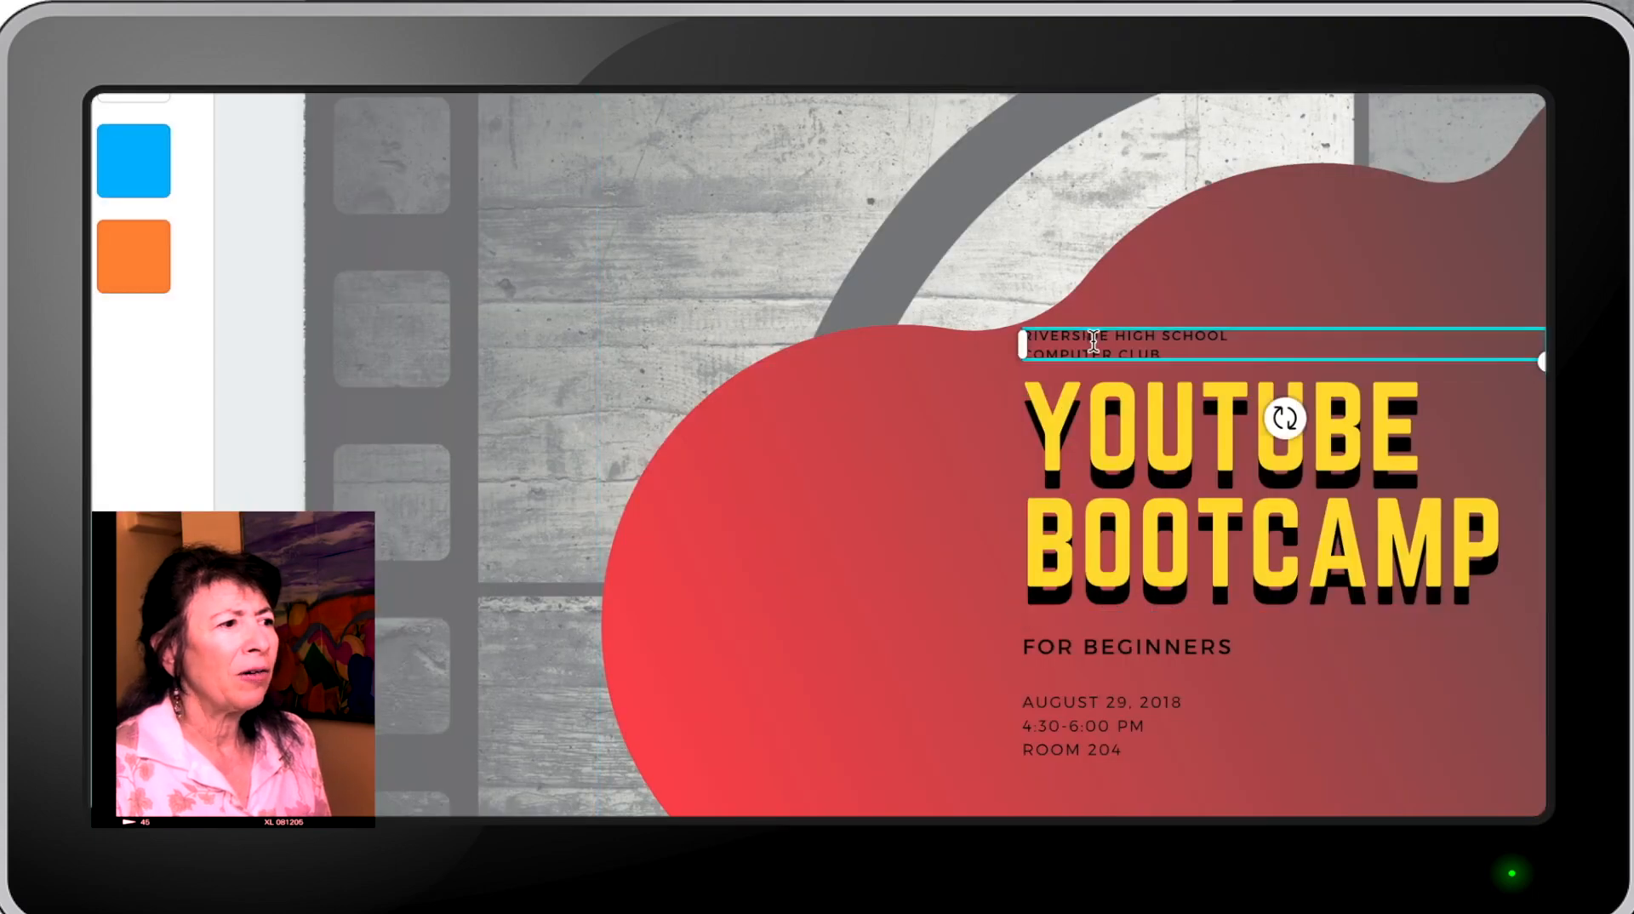
{"action": "triple_click", "coordinate": [1003, 404]}
{"action": "left_click_drag", "start_coordinate": [1042, 408], "coordinate": [945, 398]}
{"action": "type", "text": "NEW VIDEOS E"}
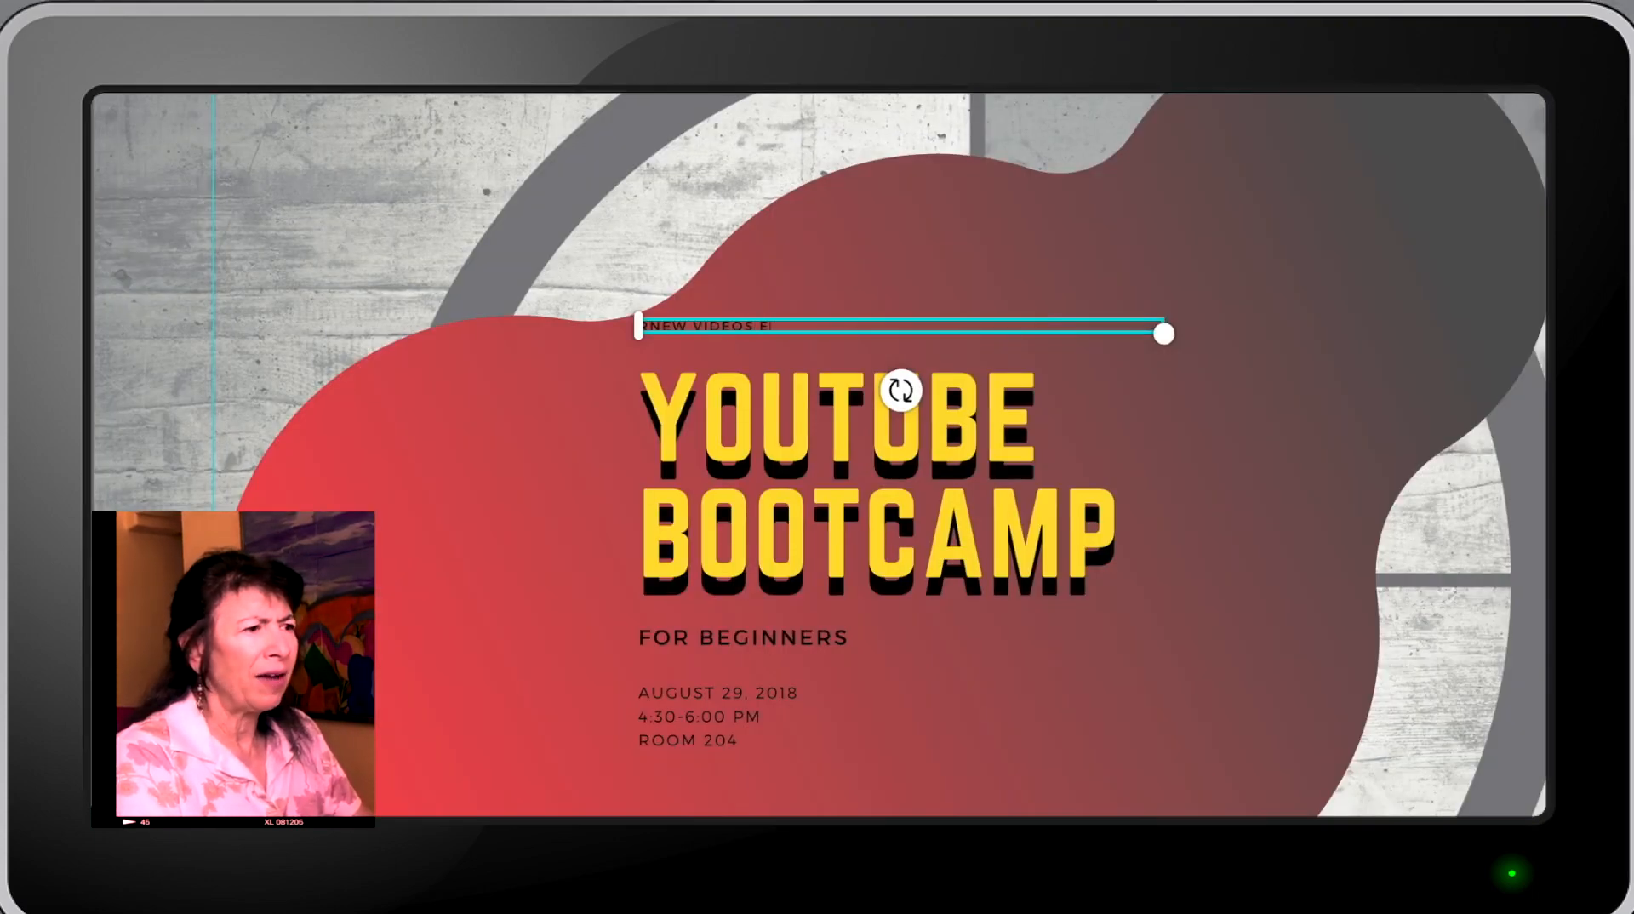
{"action": "type", "text": "VERY TUESDAY"}
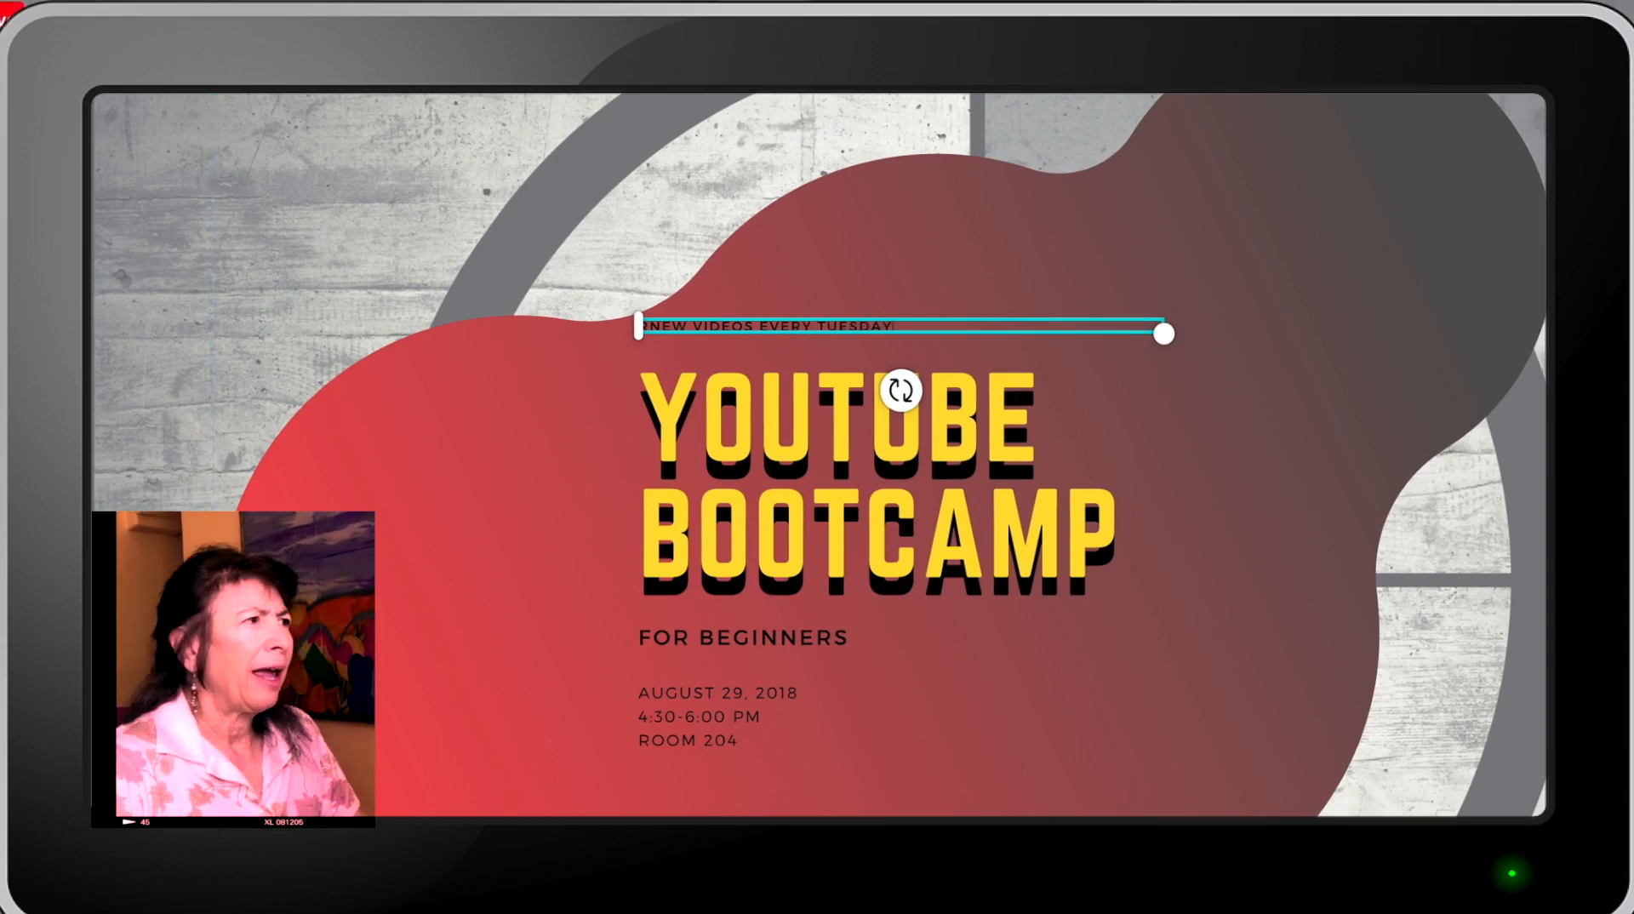
Enlarge the new videos line above the title and change its text colour to light orange.
{"action": "left_click", "coordinate": [217, 483]}
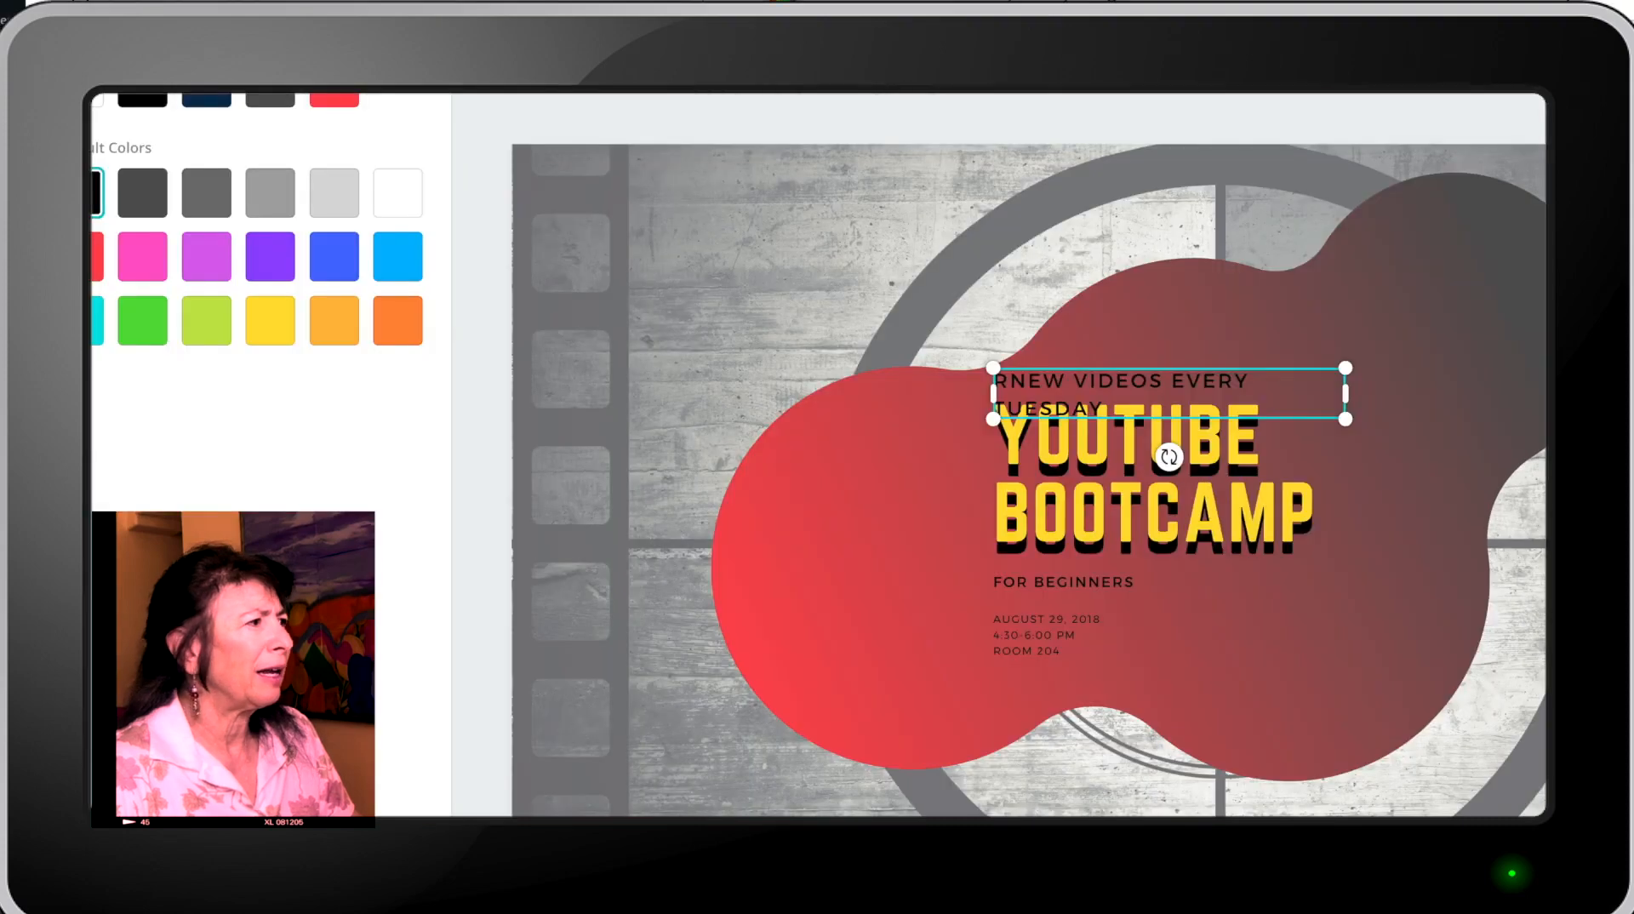
{"action": "left_click", "coordinate": [346, 324]}
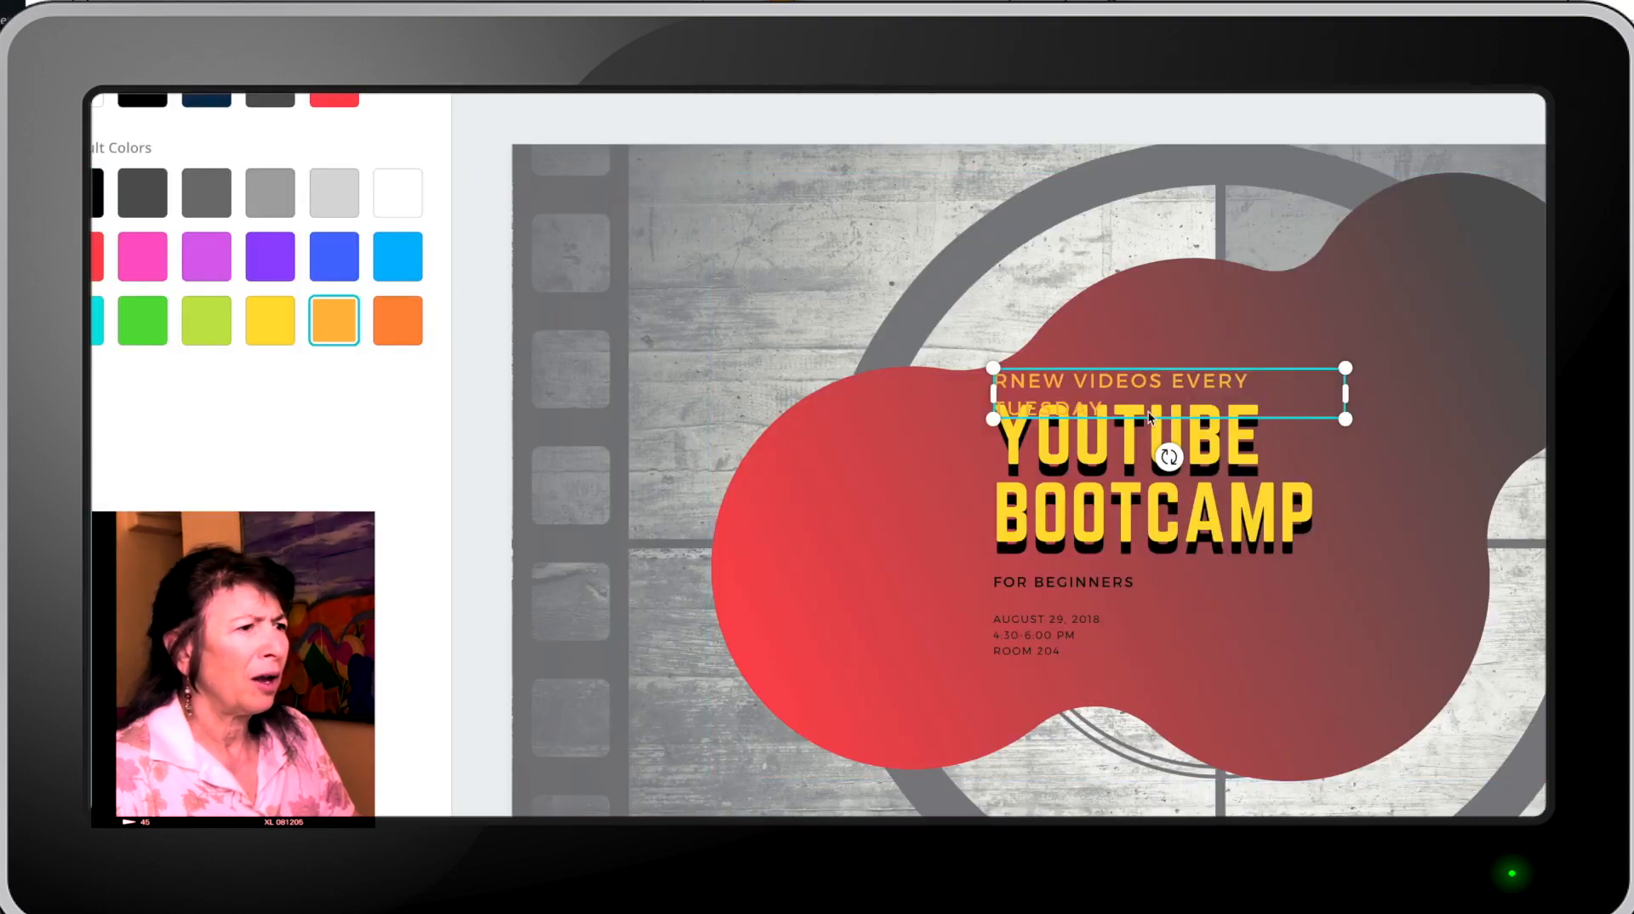